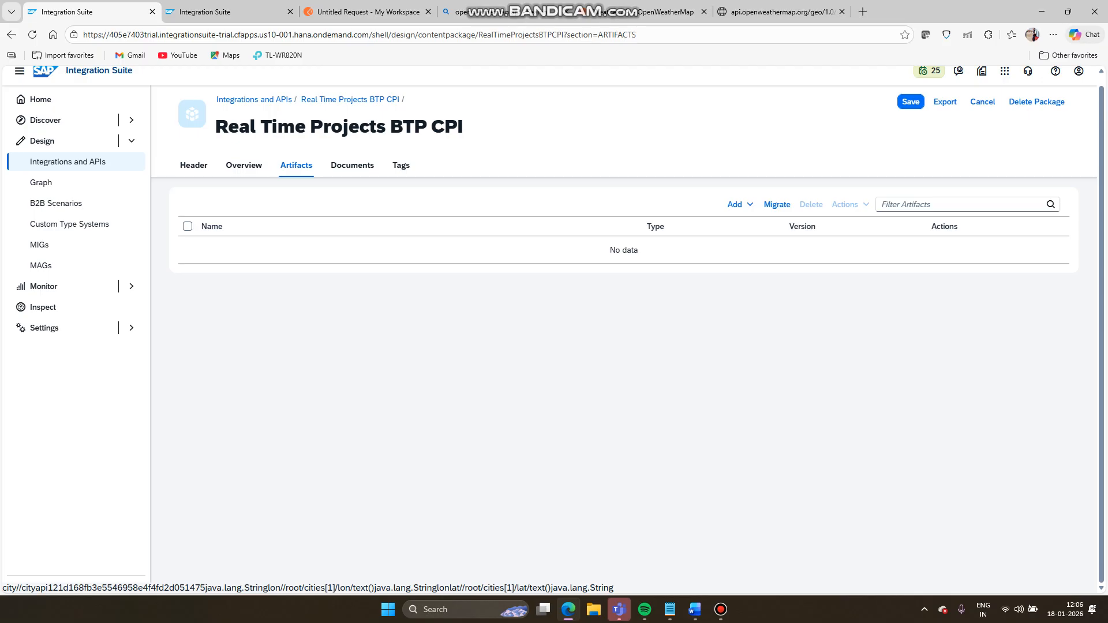
Step: Switch to the Word project document and read the OpenWeatherMap-to-email scenario and the description of its cases
click(676, 608)
click(676, 608)
click(694, 610)
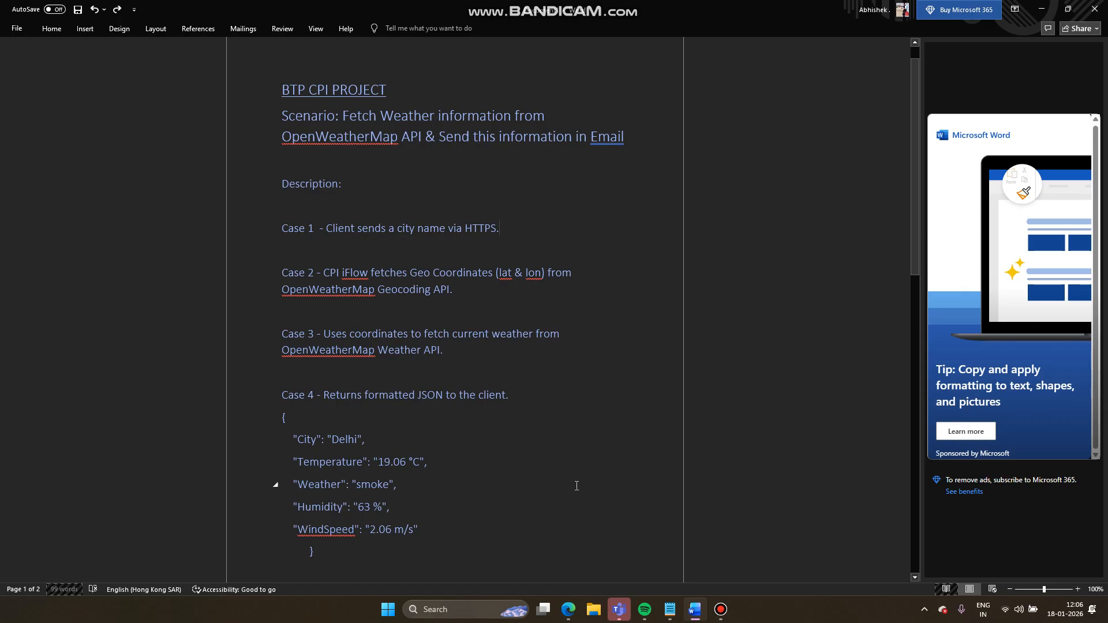
scroll(577, 486, down, 2)
scroll(577, 485, up, 3)
scroll(577, 486, down, 4)
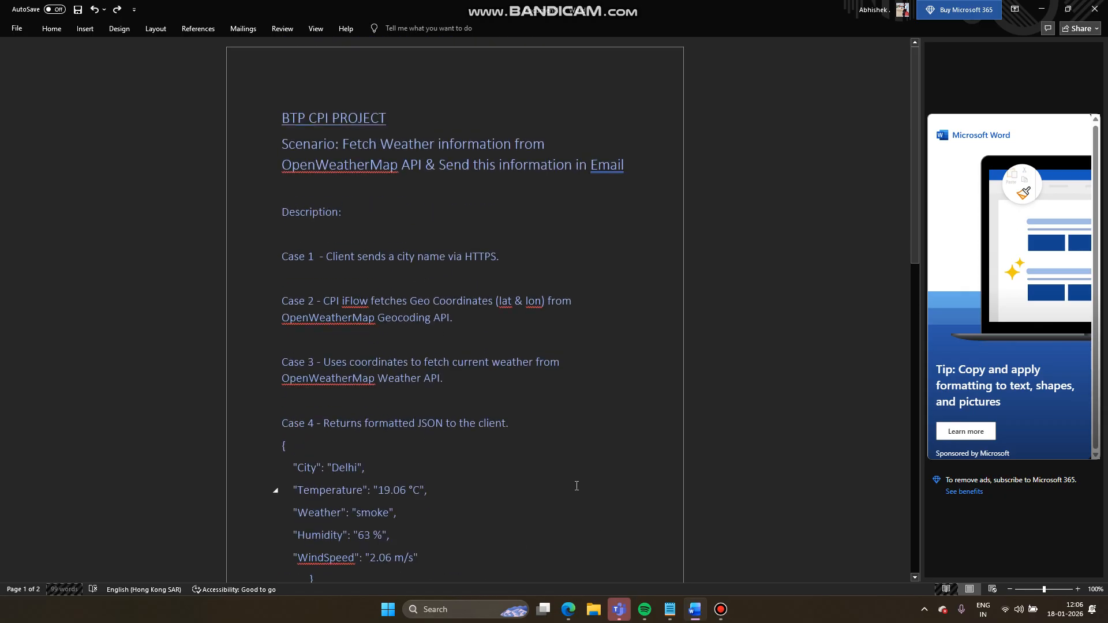
scroll(576, 485, down, 1)
scroll(577, 486, up, 4)
double_click(288, 168)
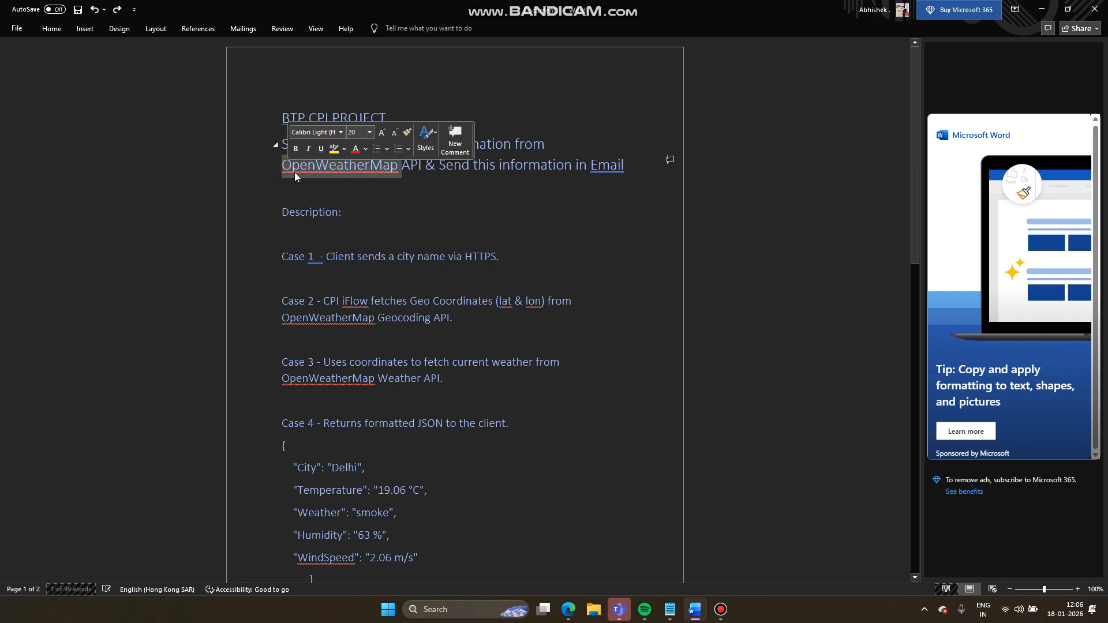
click(379, 208)
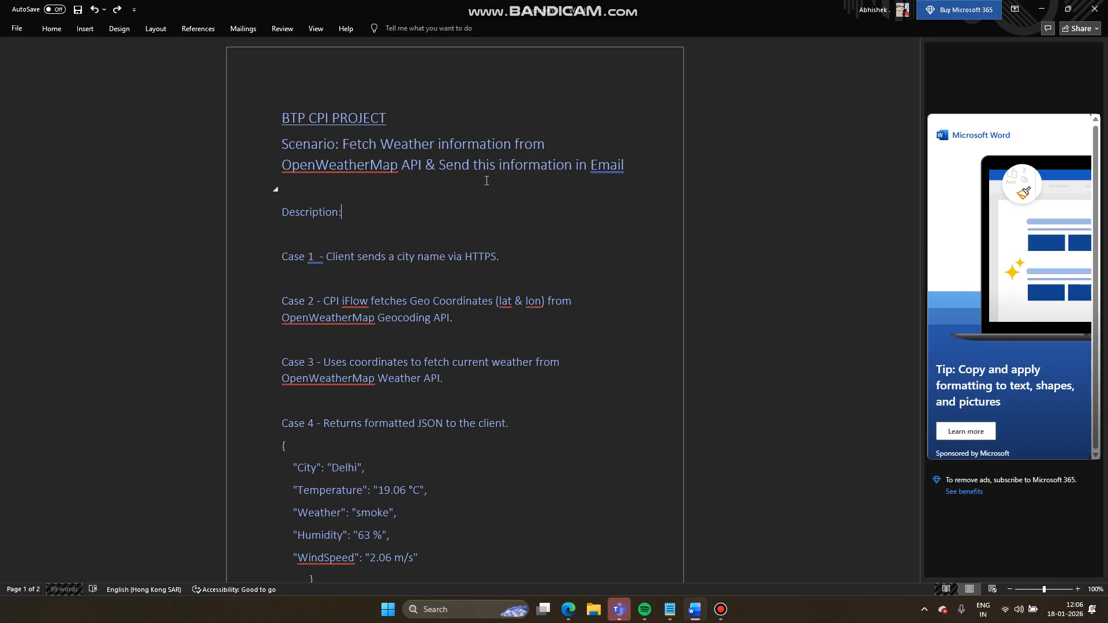
scroll(486, 181, down, 3)
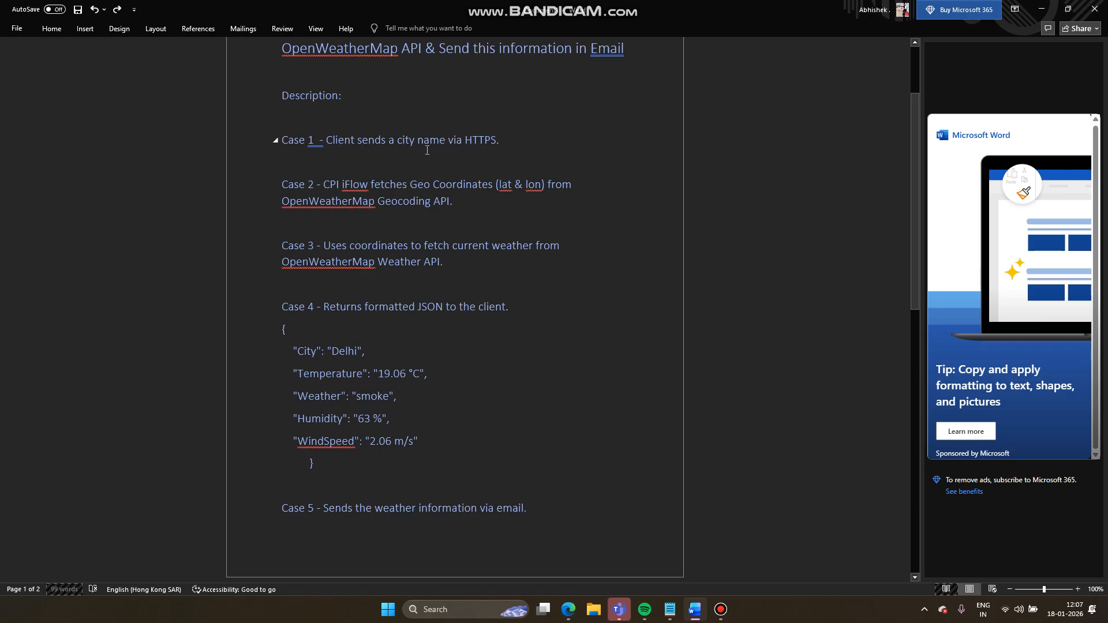
scroll(497, 140, up, 1)
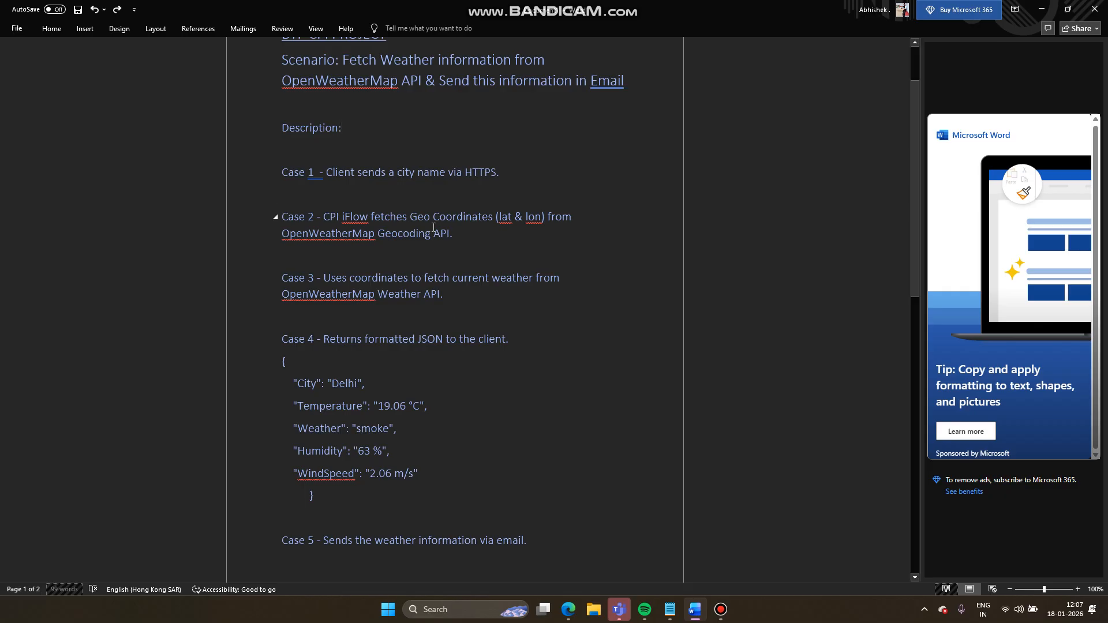
Step: Switch to the browser and look through the OpenWeatherMap geocoding API's JSON response for London
click(568, 609)
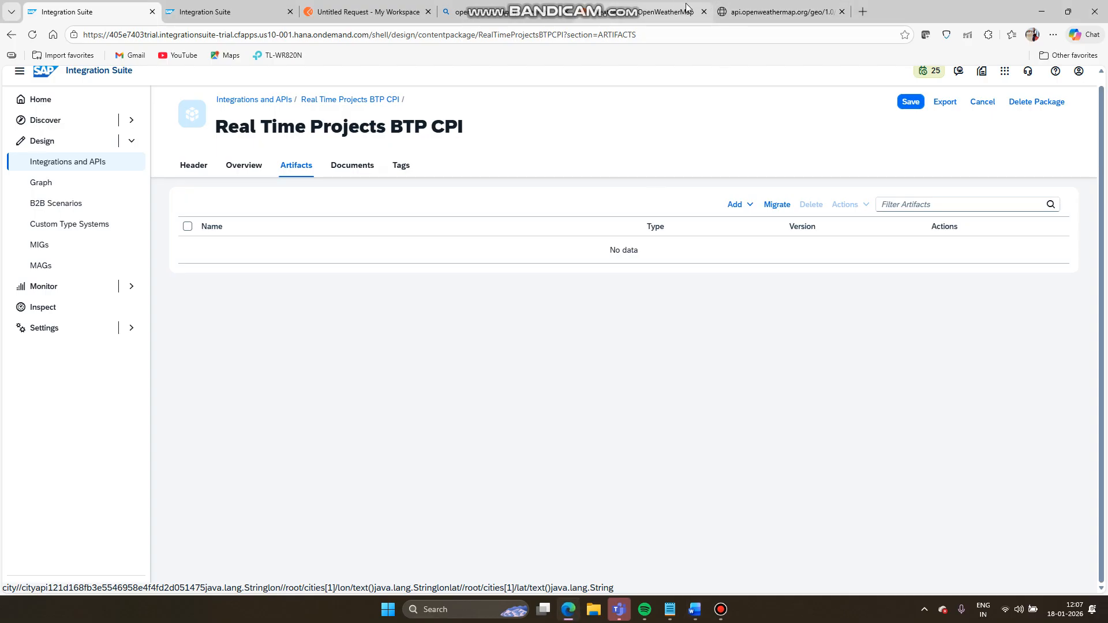
click(754, 4)
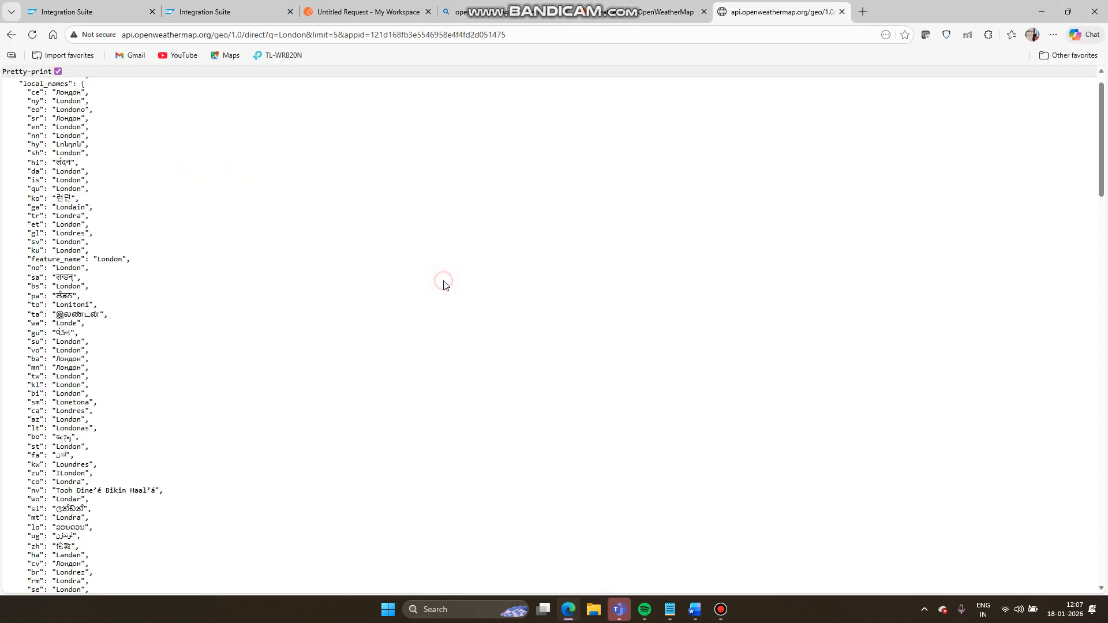
scroll(445, 285, up, 1)
scroll(445, 285, down, 1)
scroll(445, 284, down, 10)
scroll(445, 285, up, 12)
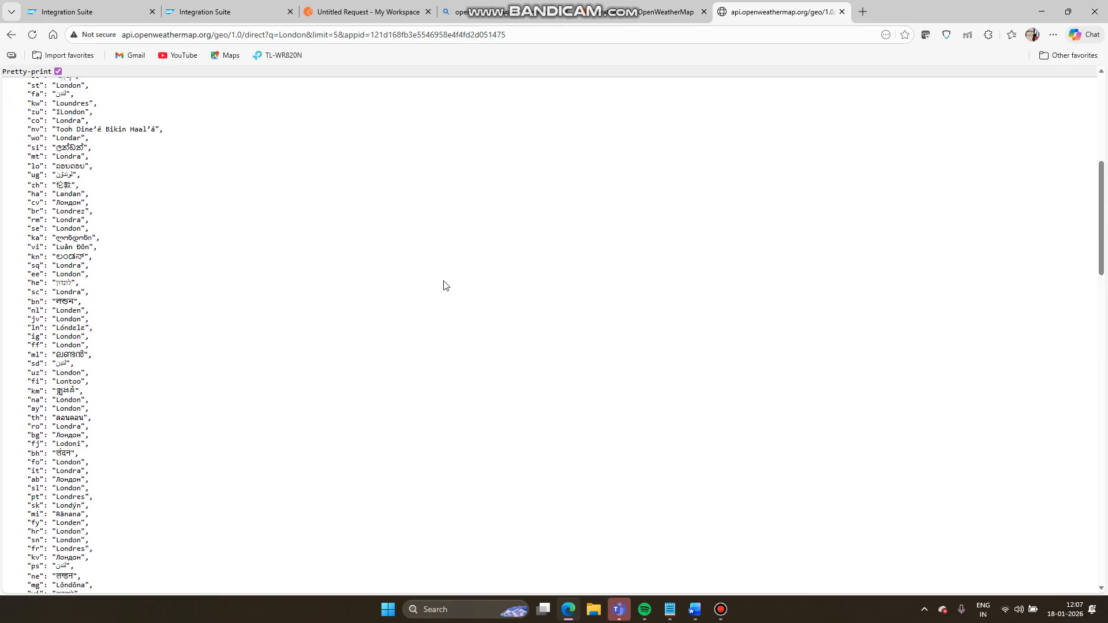
Step: Return to the Word document and examine Cases 1 to 3, covering the city input, geocoding call and weather call
click(568, 615)
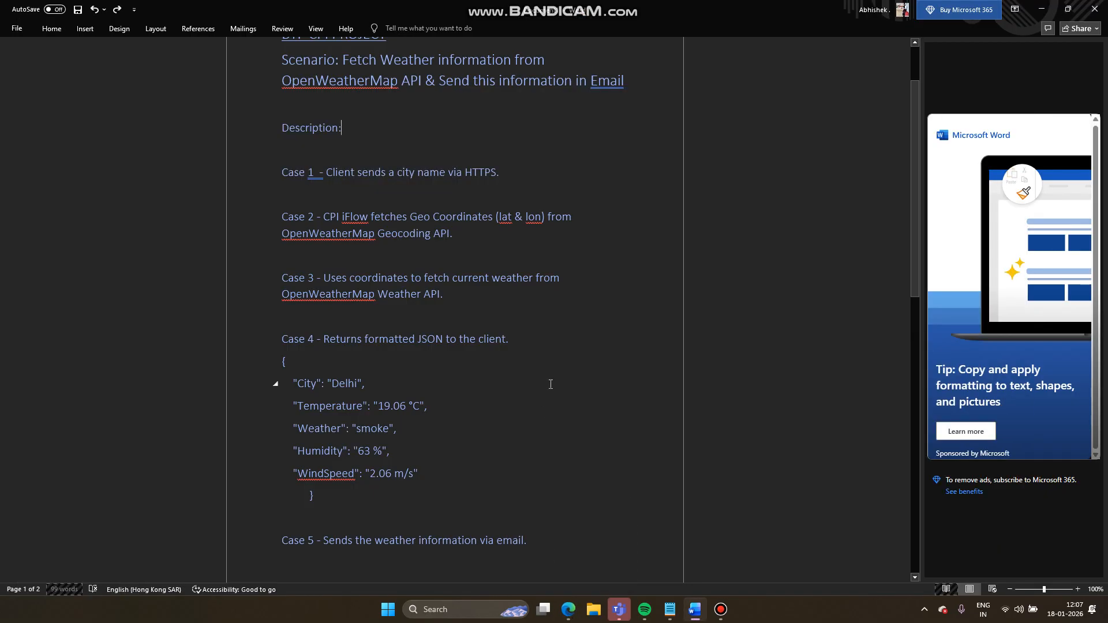
click(496, 175)
click(456, 234)
drag(456, 234, 288, 240)
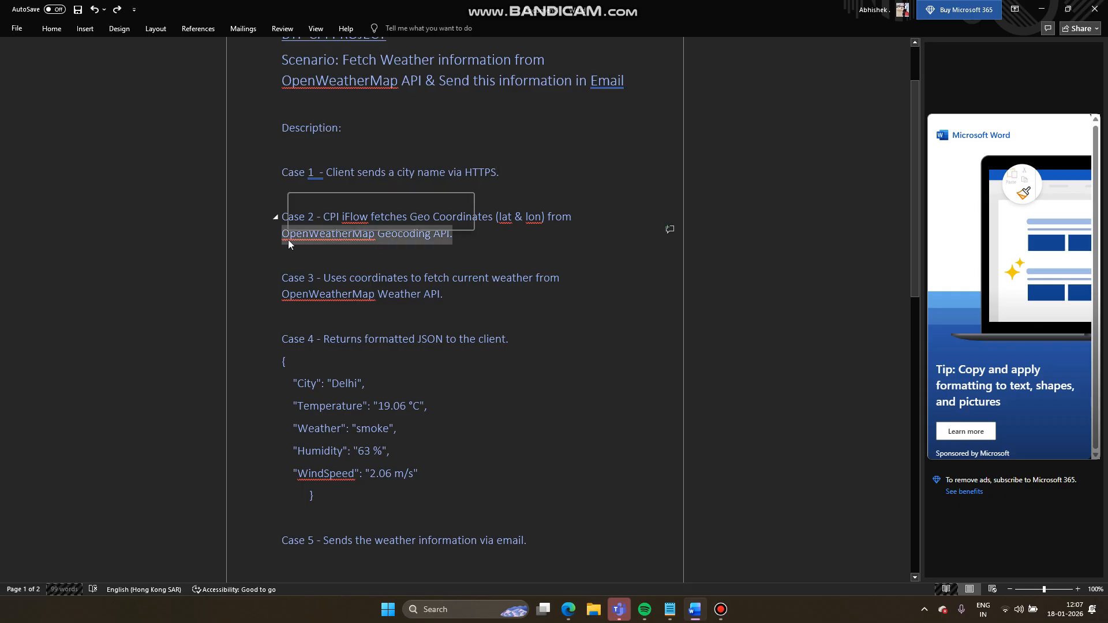
click(476, 242)
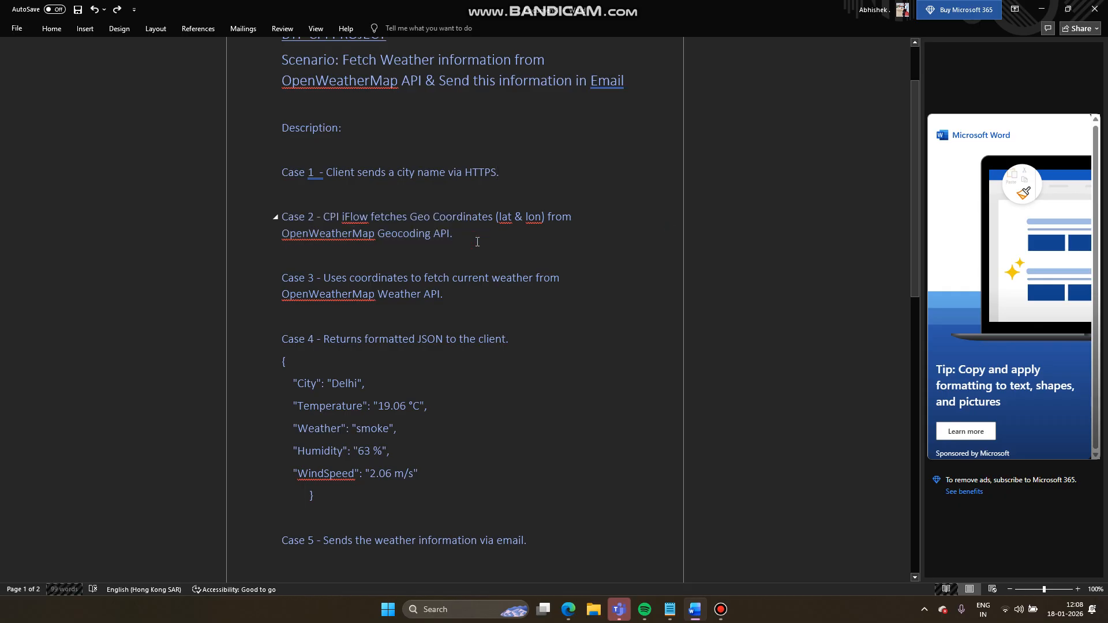
drag(477, 242, 323, 218)
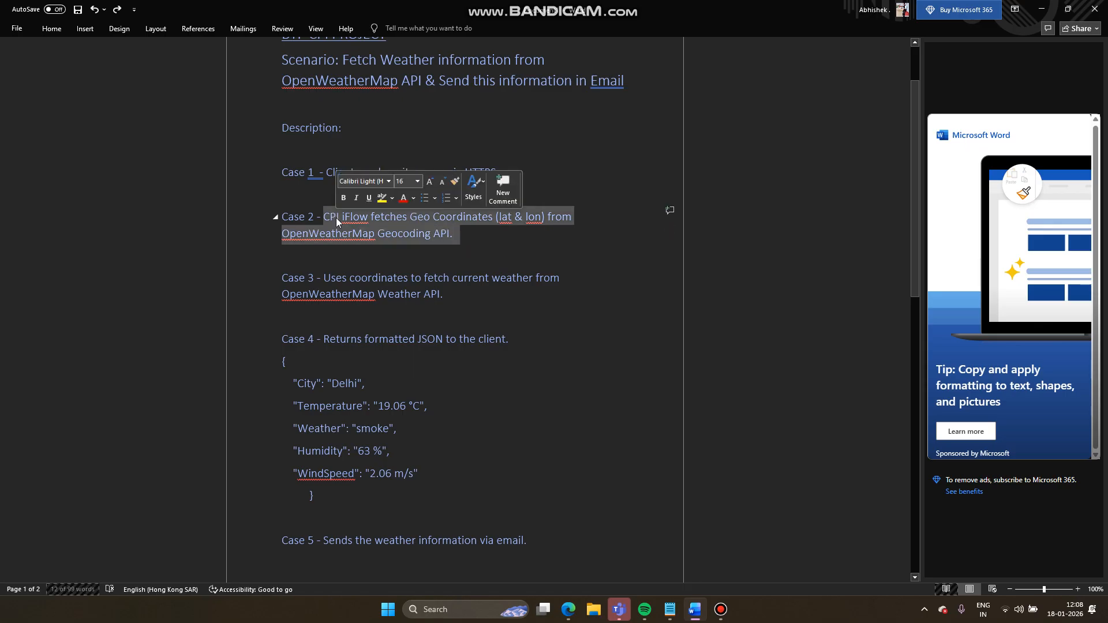
click(475, 251)
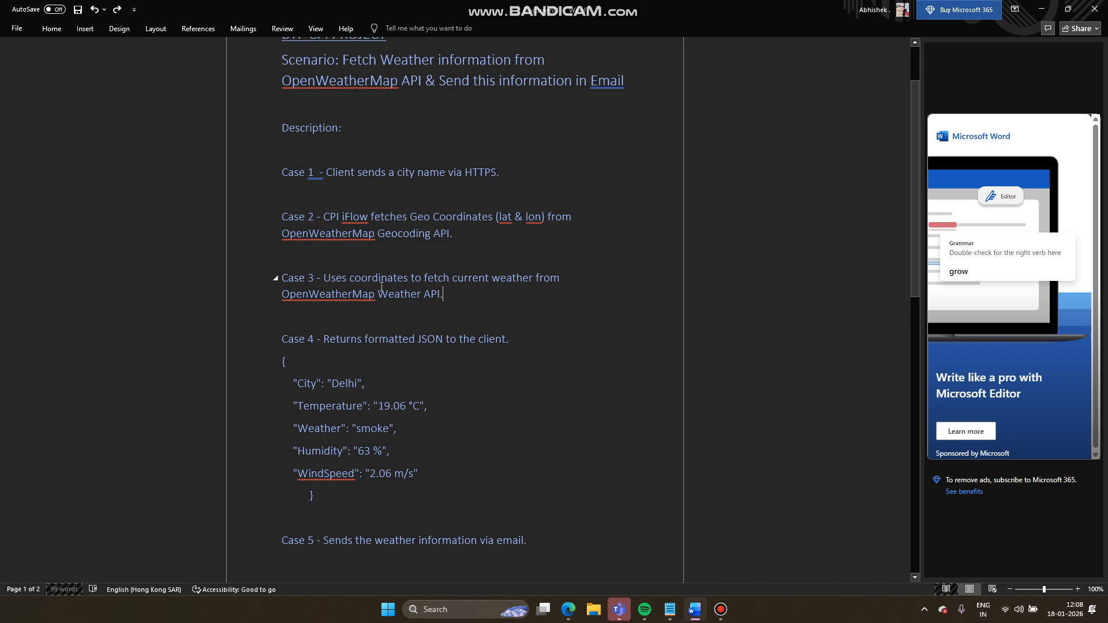
click(465, 299)
double_click(447, 299)
drag(448, 299, 330, 277)
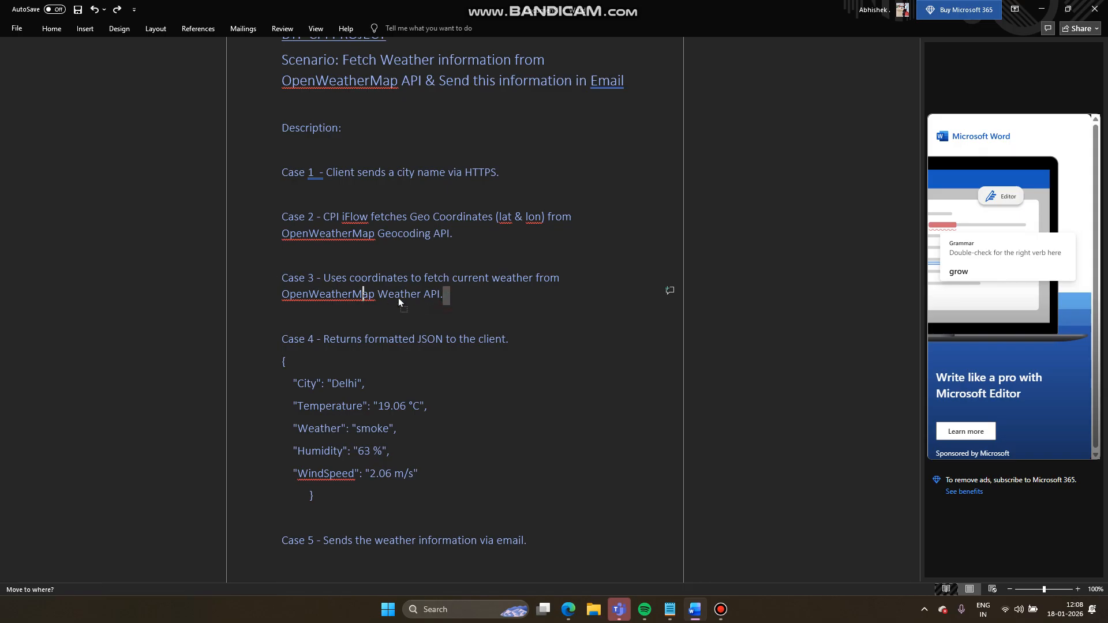
drag(449, 303, 451, 303)
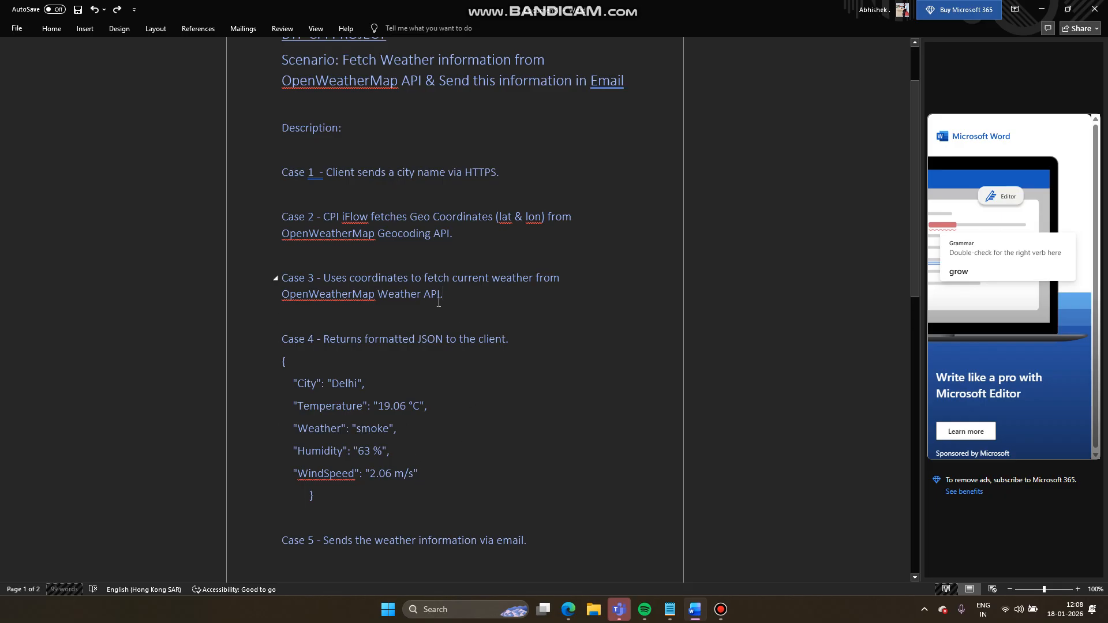
Step: Examine the city, temperature, weather, humidity and wind speed fields in Case 4's sample JSON, glancing at the browser's API response
double_click(338, 384)
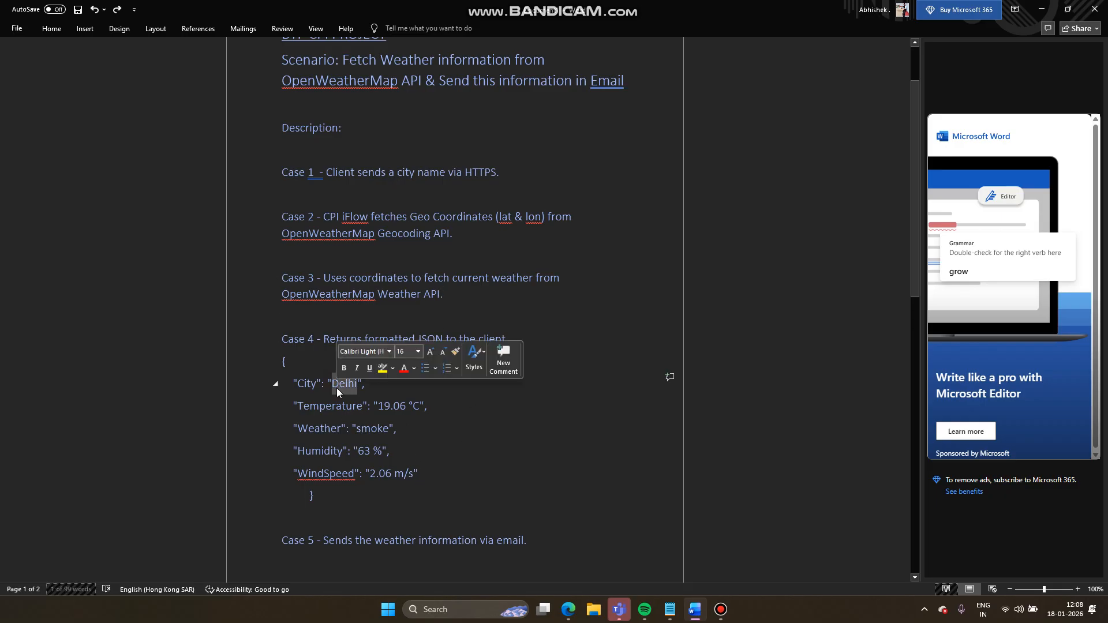
double_click(395, 402)
double_click(370, 430)
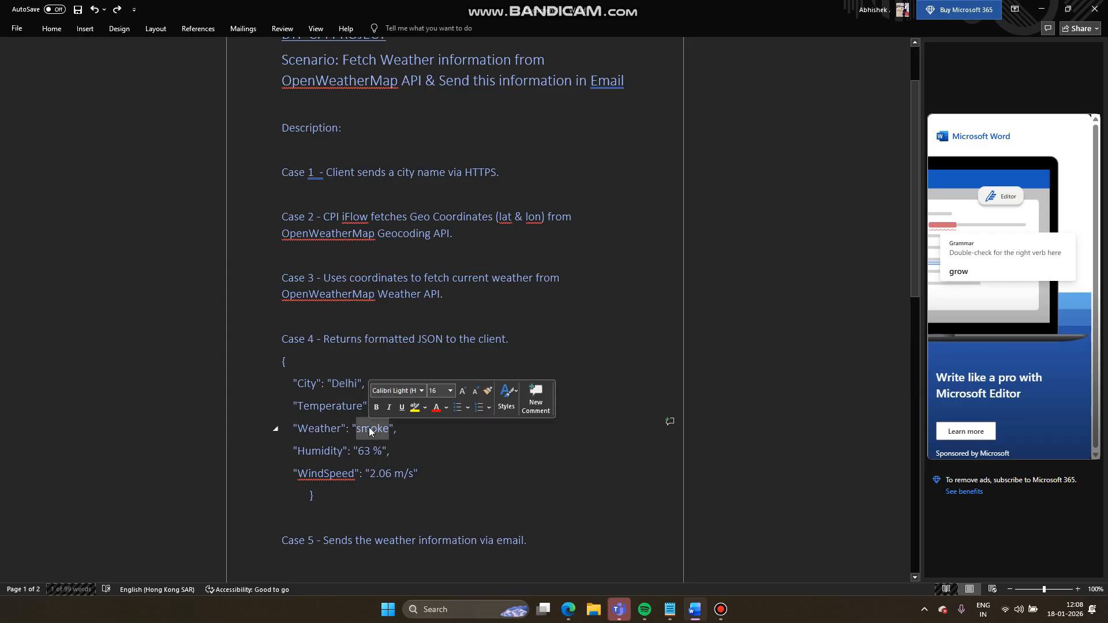
click(371, 451)
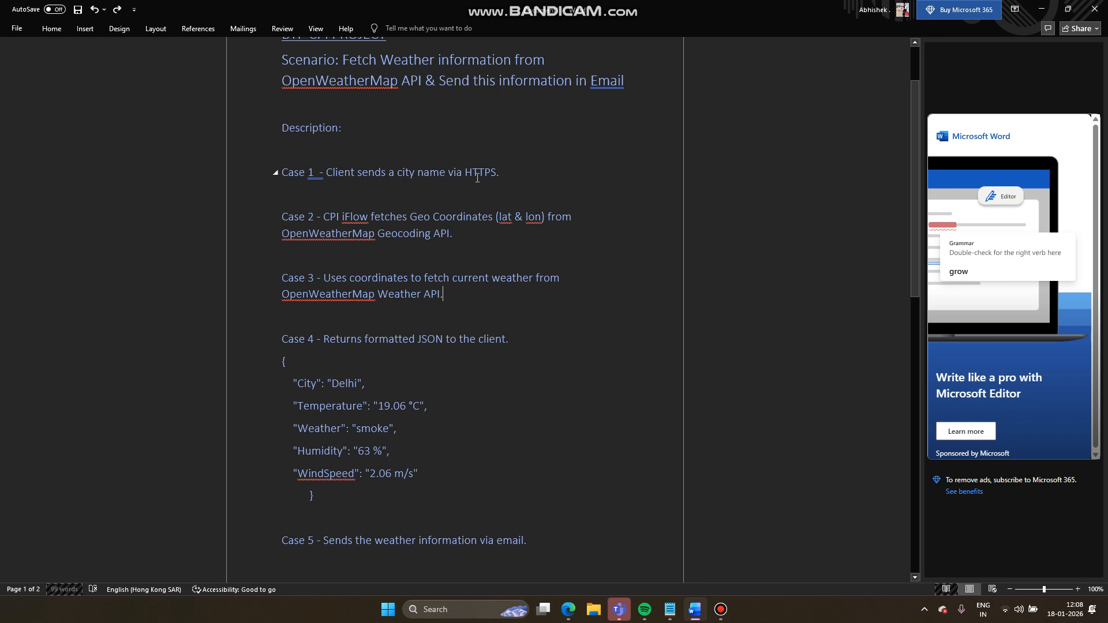
click(569, 609)
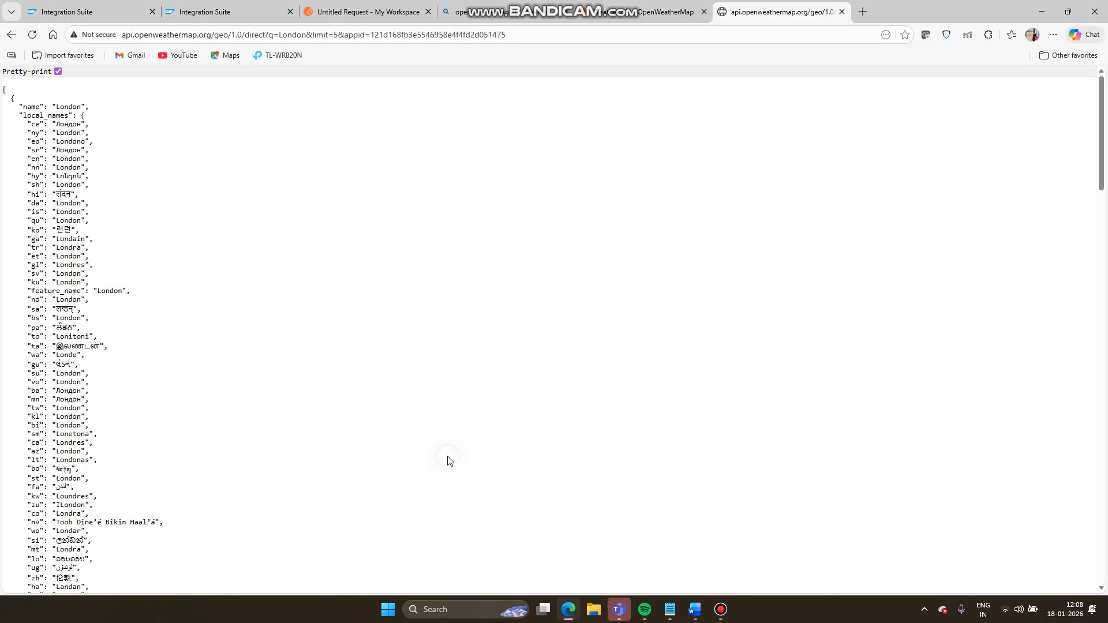
click(570, 618)
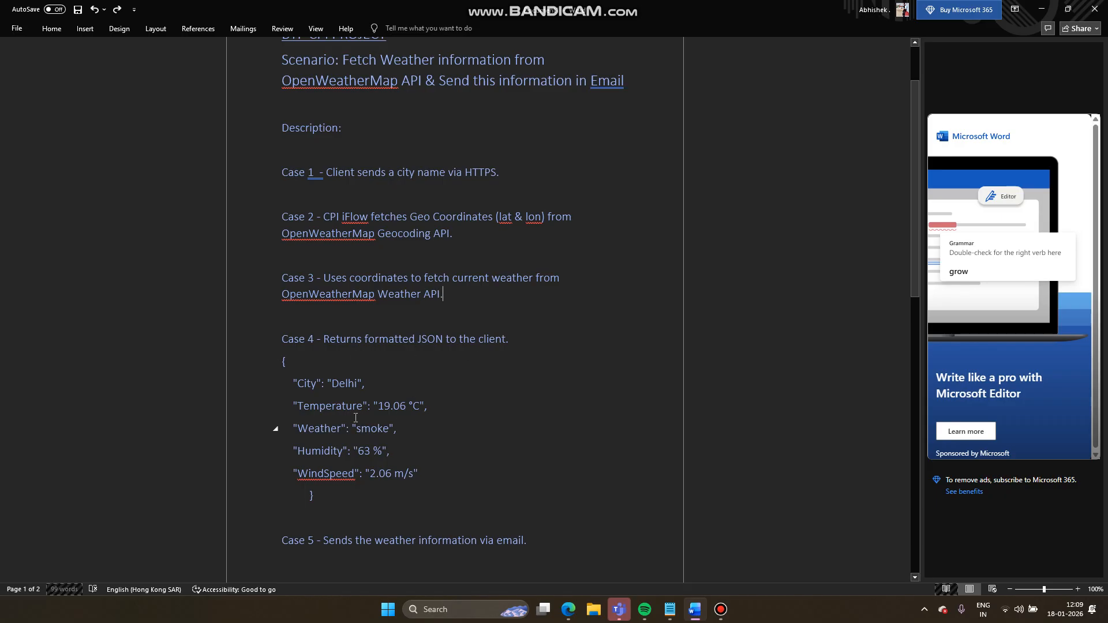
click(426, 480)
click(282, 360)
click(328, 494)
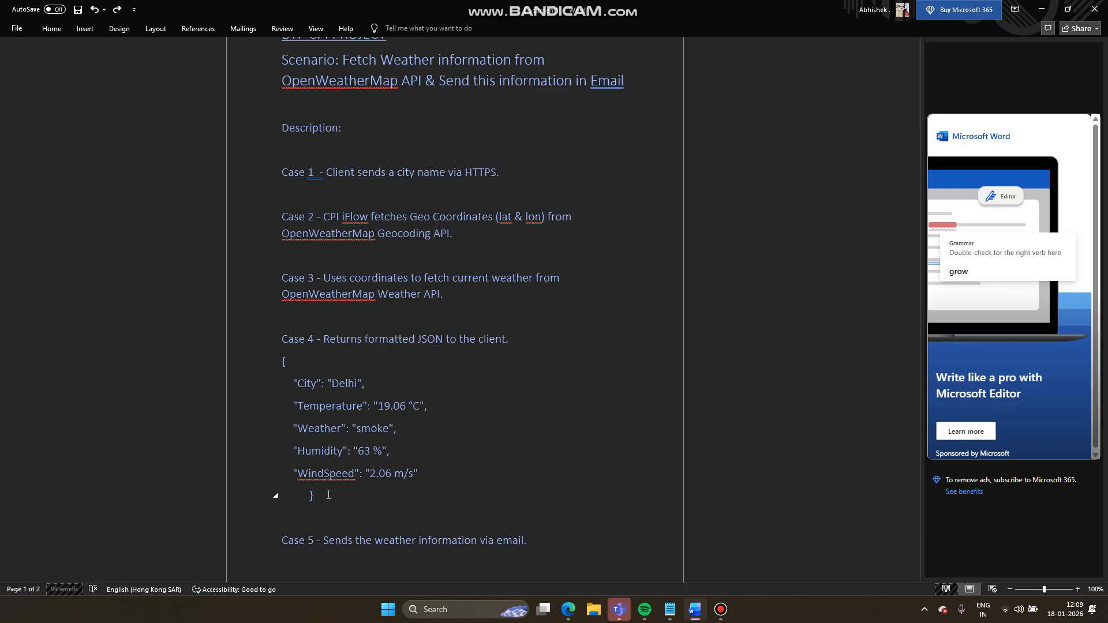
Step: Read Case 5 and the bonus exception subprocess requirement, and review the whole project description once more
scroll(328, 494, down, 5)
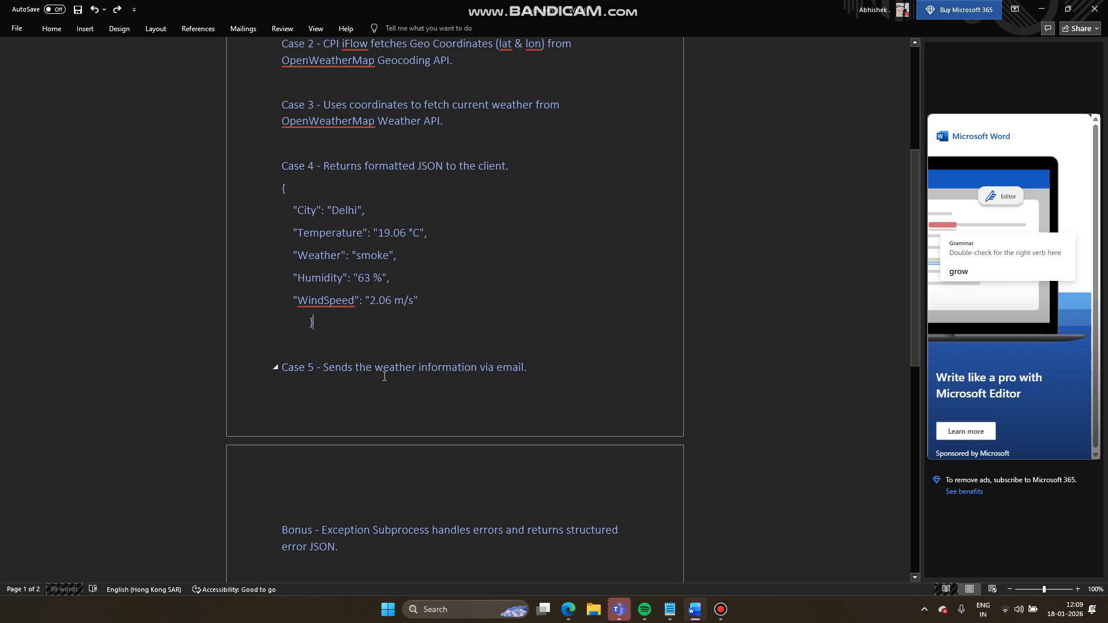
scroll(384, 376, down, 3)
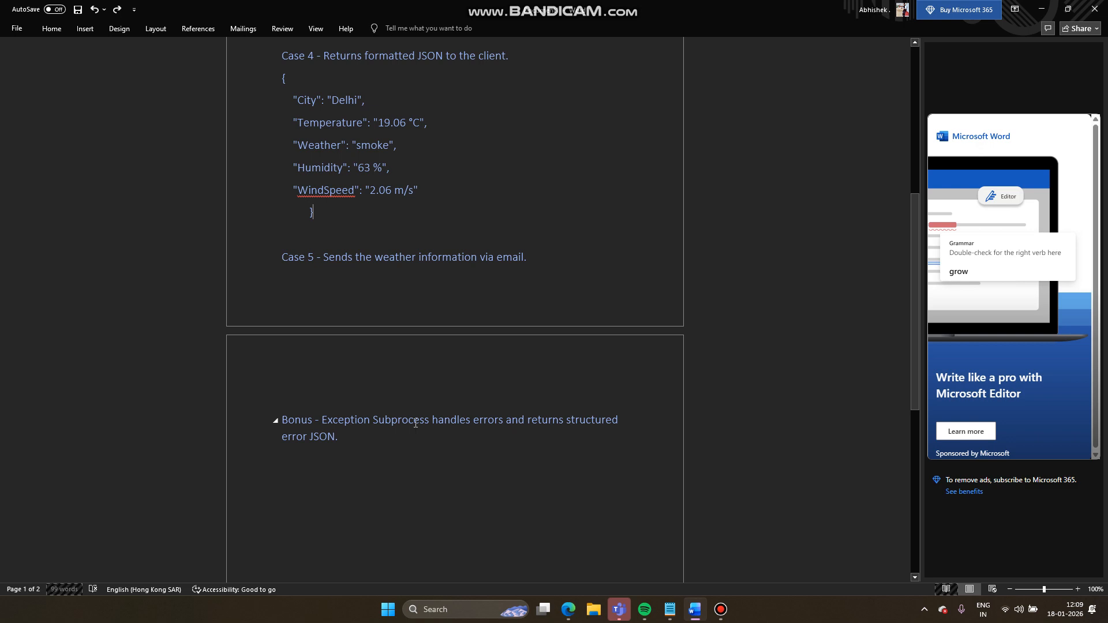
scroll(415, 423, up, 6)
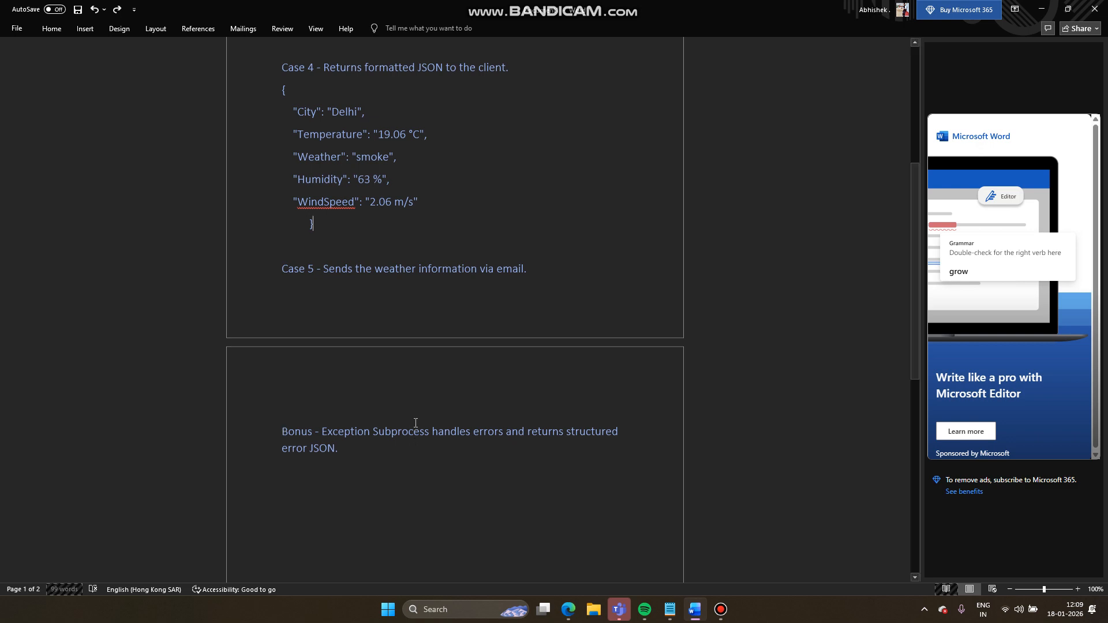
scroll(416, 423, up, 1)
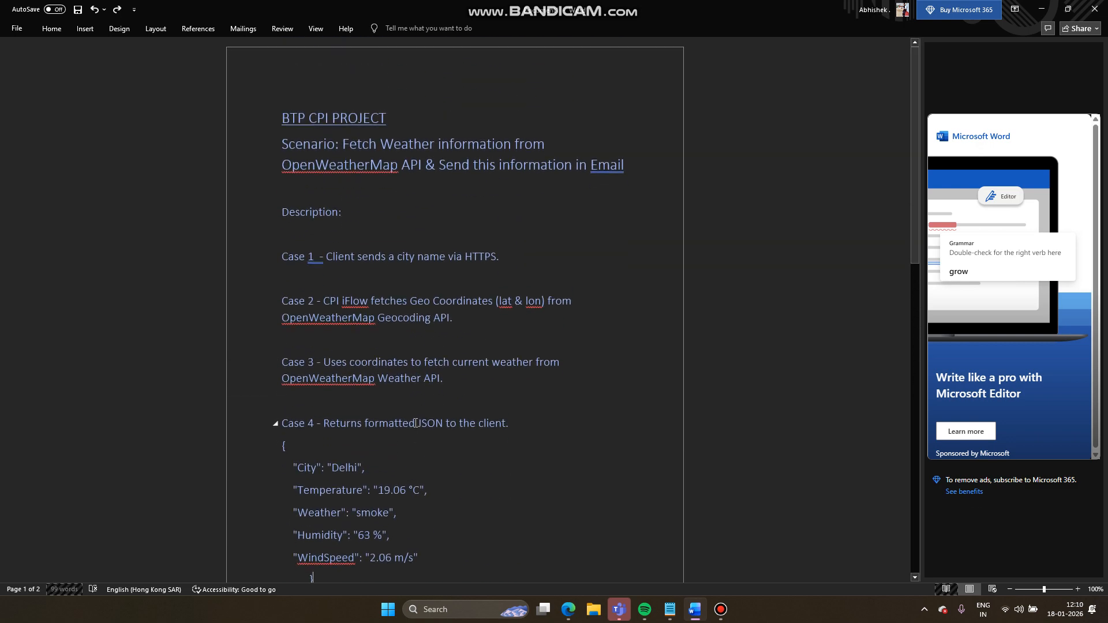
scroll(415, 423, down, 4)
scroll(415, 423, up, 4)
scroll(416, 423, down, 6)
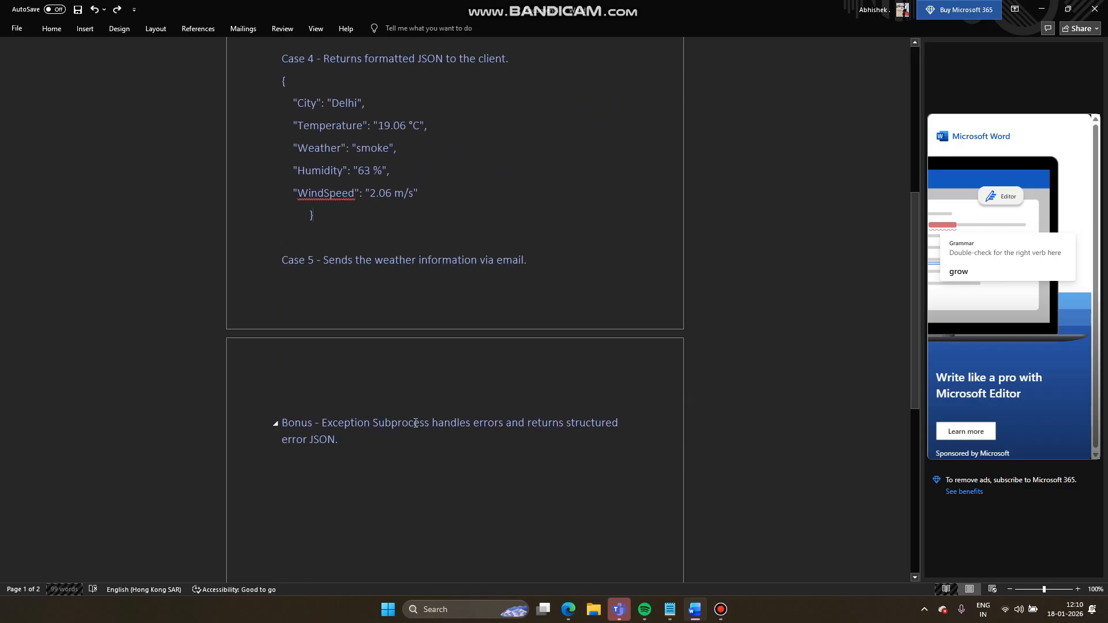
scroll(415, 423, up, 5)
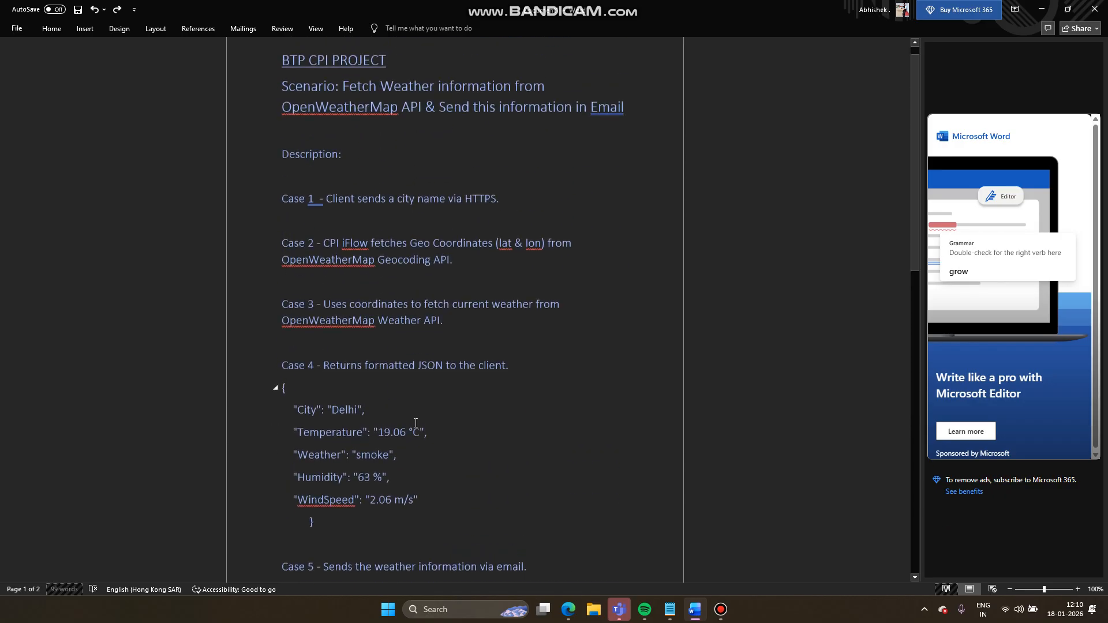
scroll(415, 423, up, 1)
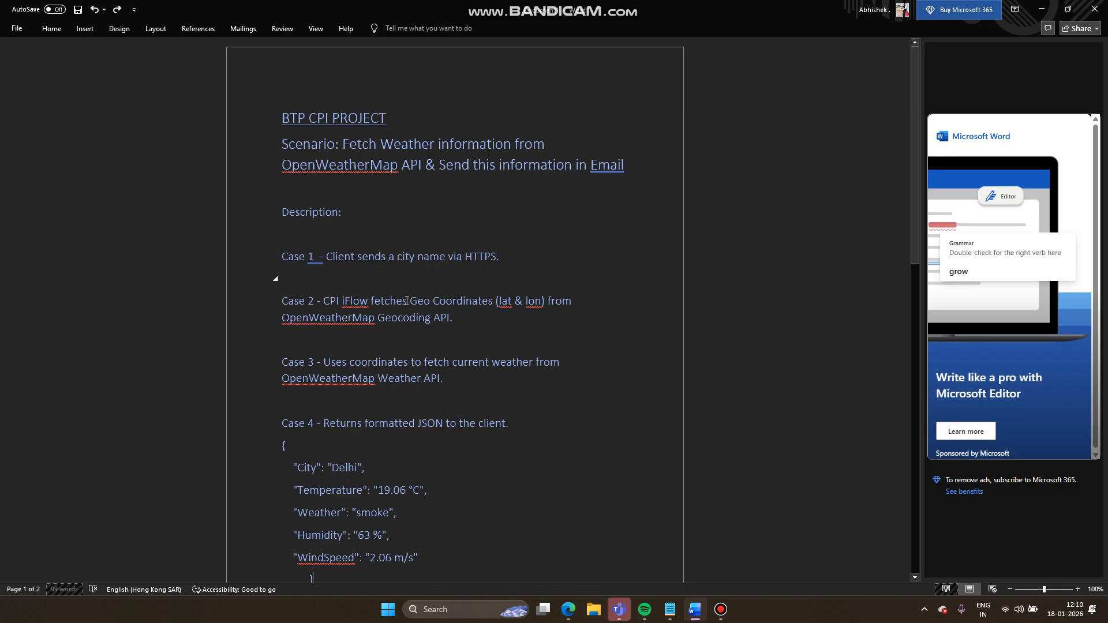
scroll(407, 301, down, 2)
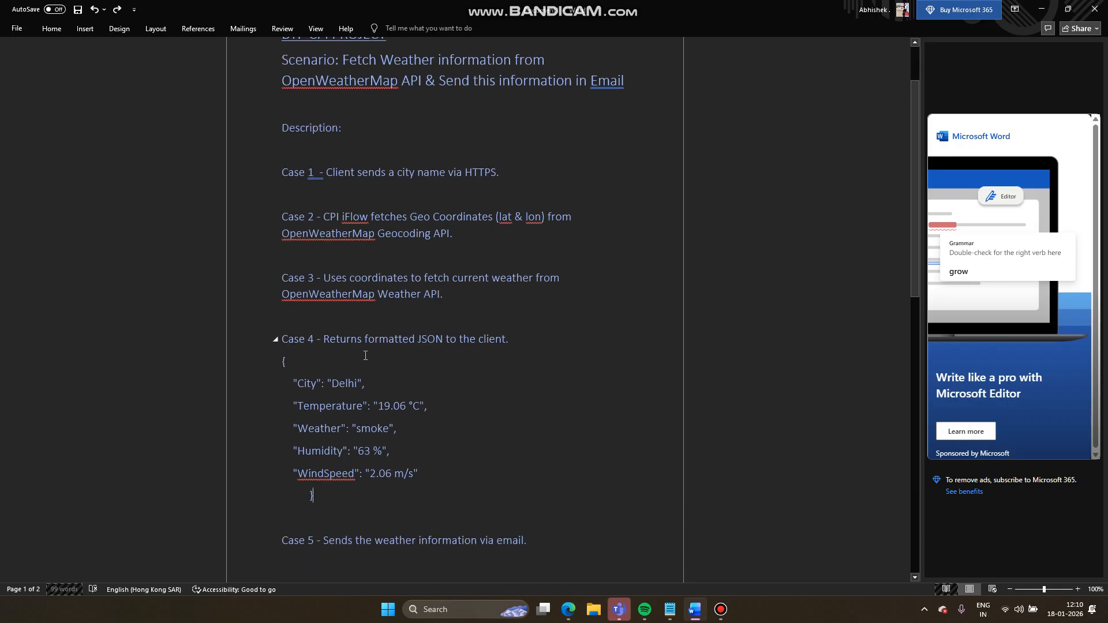
scroll(457, 450, down, 10)
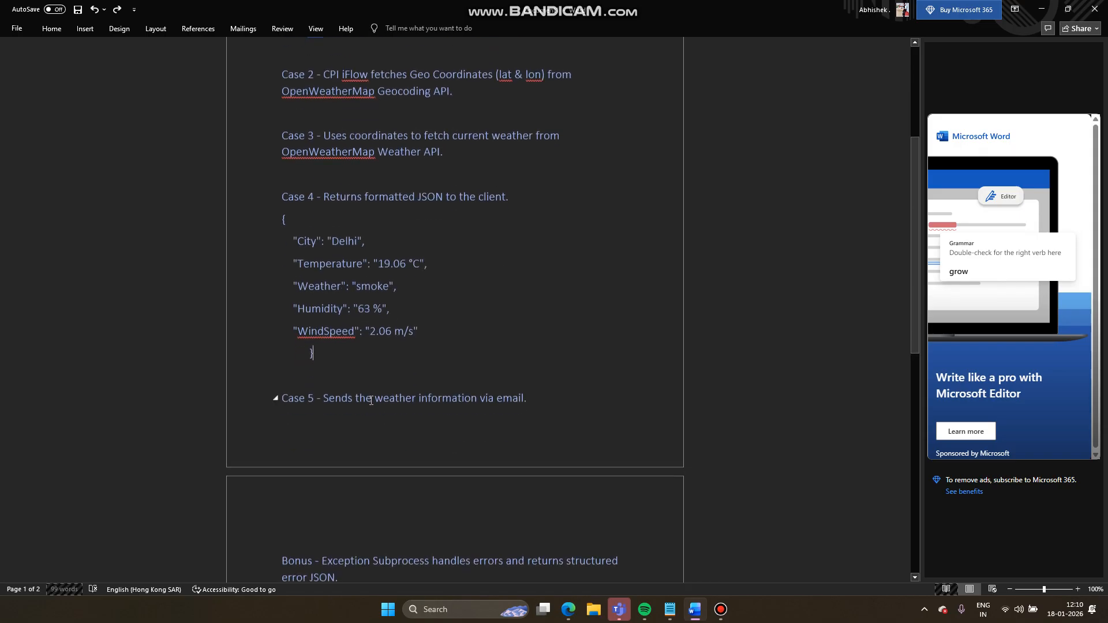
scroll(458, 451, up, 10)
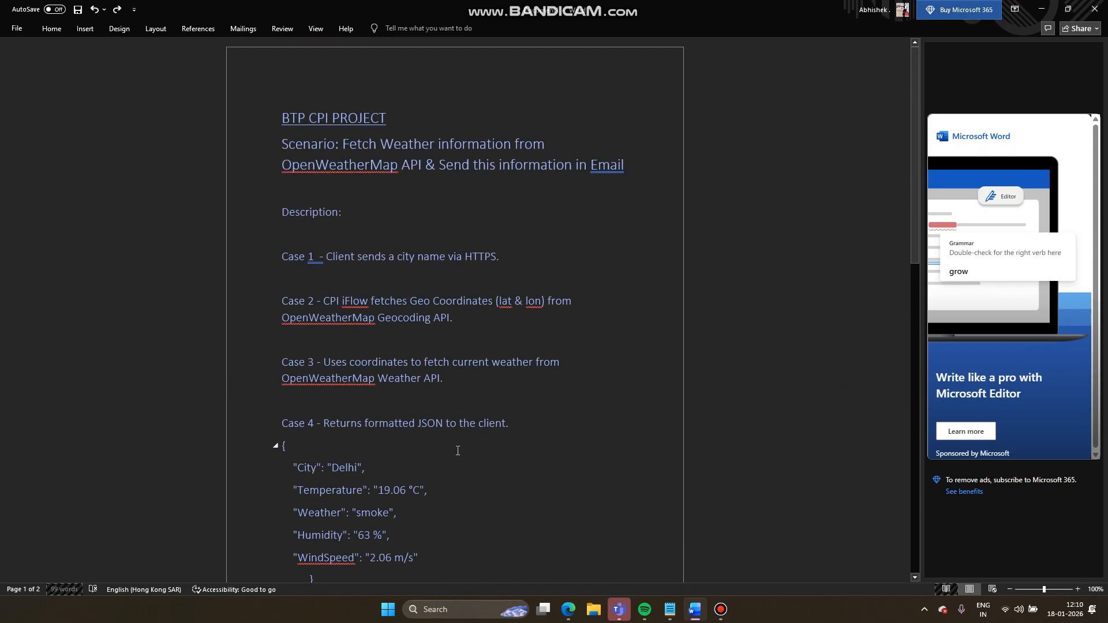
Step: Switch to the browser and bring up the artifacts of the Real Time Projects BTP CPI package in Integration Suite
click(561, 619)
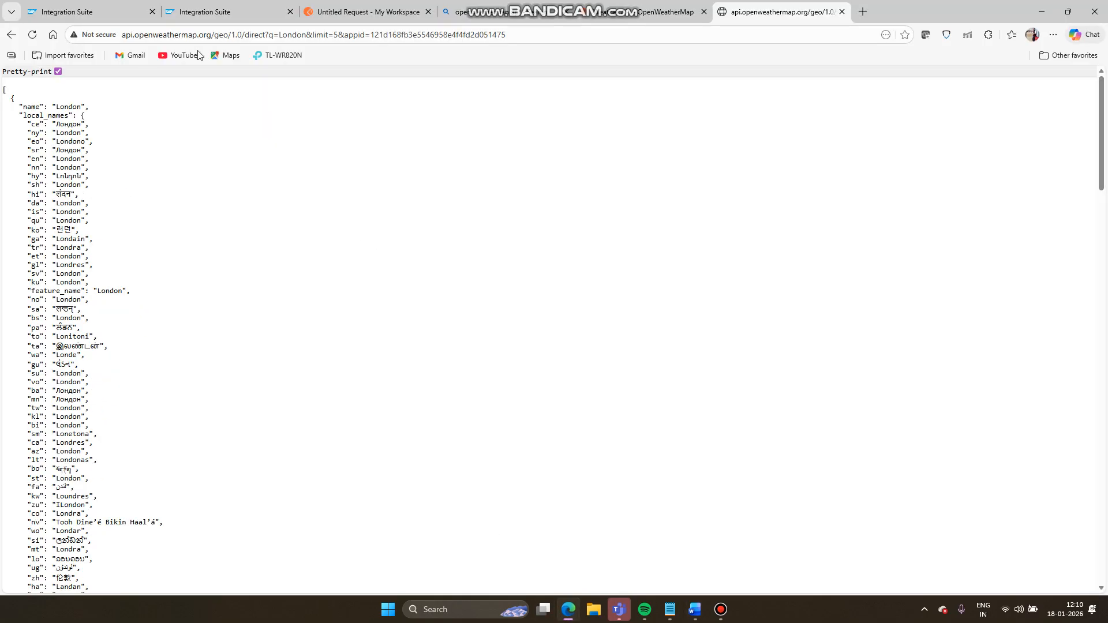
click(196, 6)
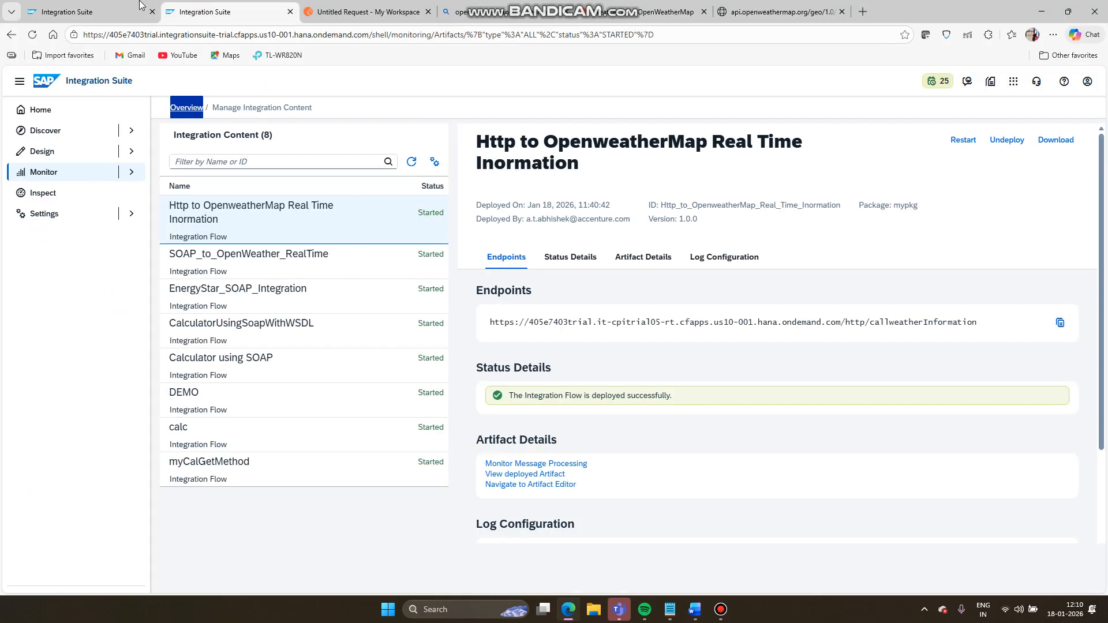
click(106, 6)
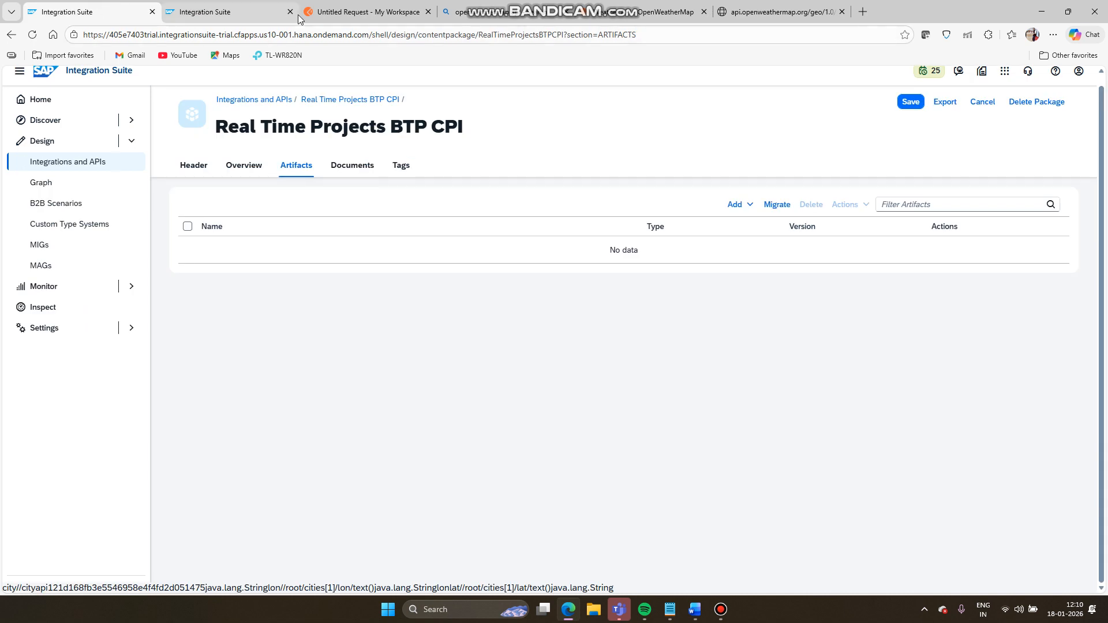
Step: Look over the blank request in Postman and the Bing results for "openweathermap api"
click(346, 13)
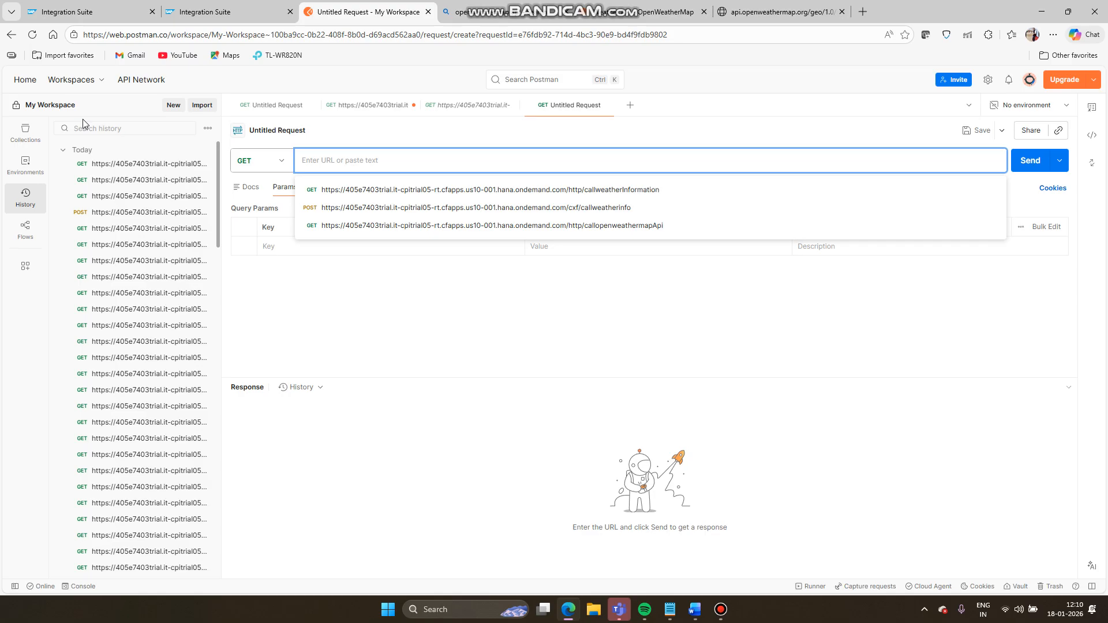
click(449, 310)
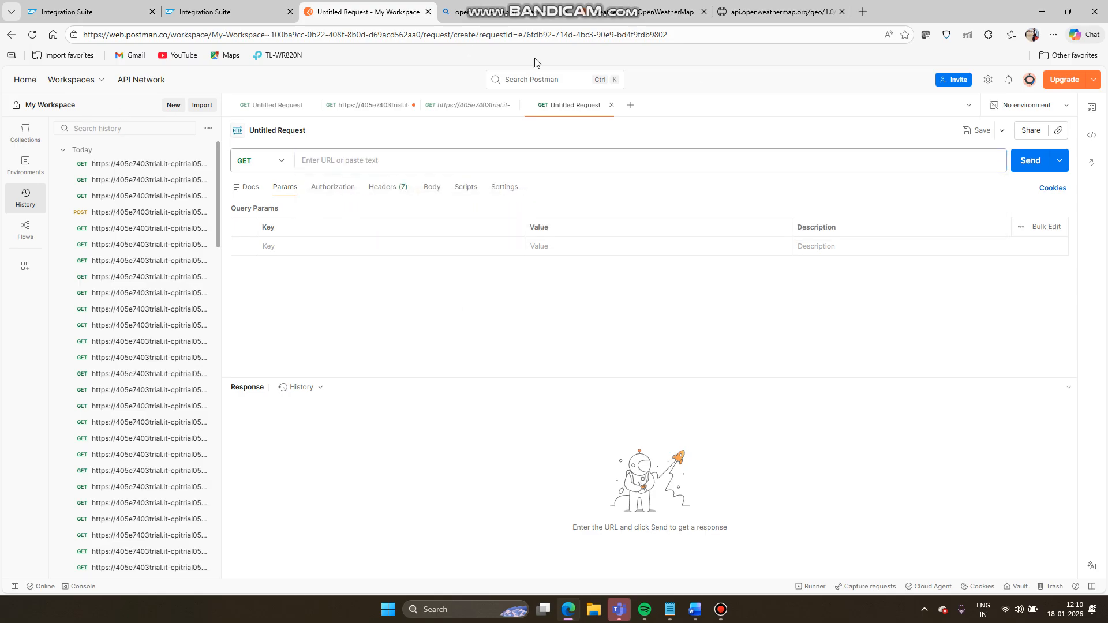
click(524, 18)
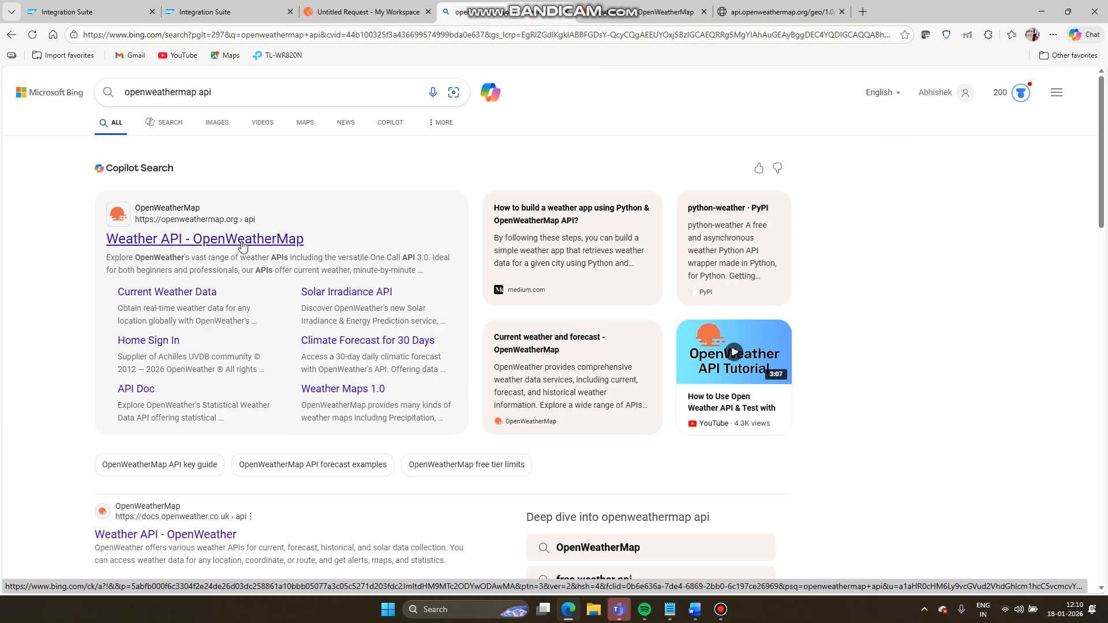
Step: Go to the OpenWeatherMap site and view the account's API keys page, examining the default API key
click(633, 5)
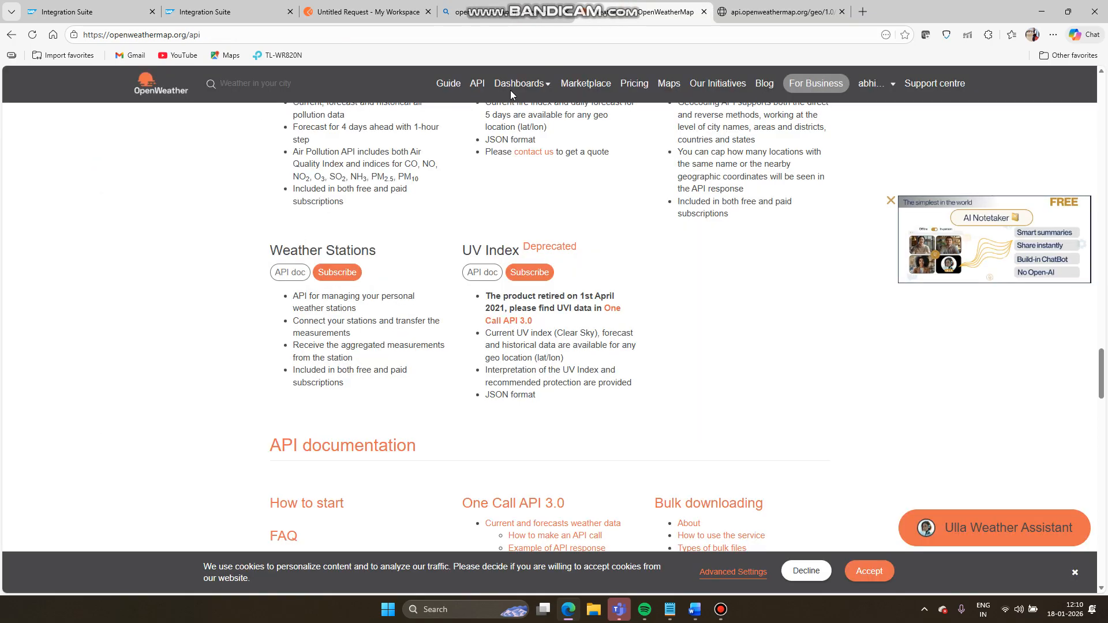
scroll(438, 275, up, 5)
scroll(438, 276, up, 6)
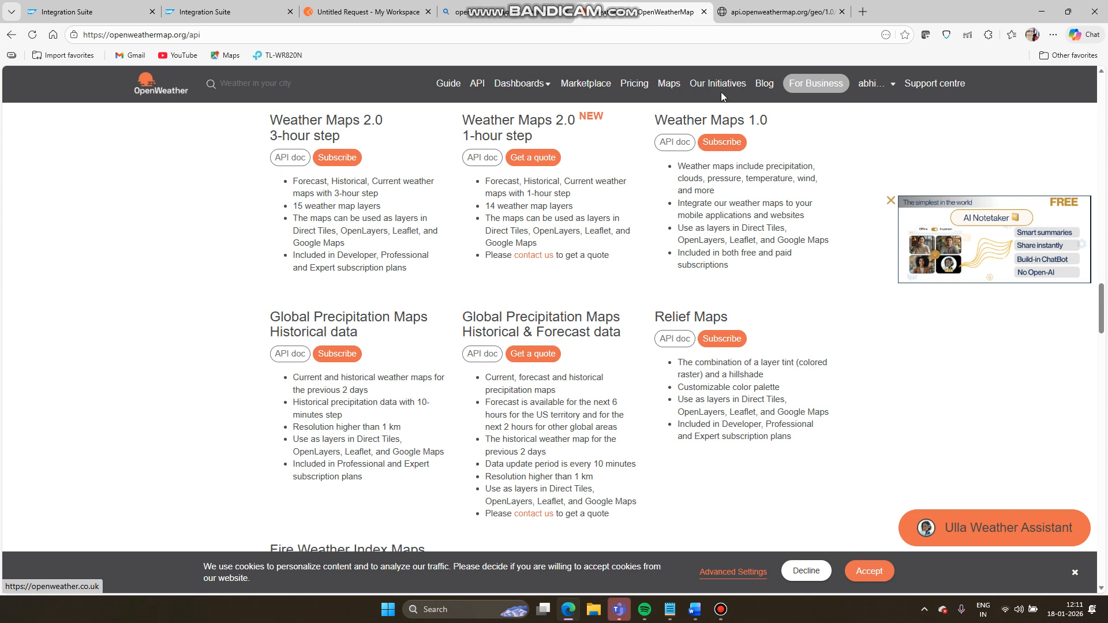
click(875, 84)
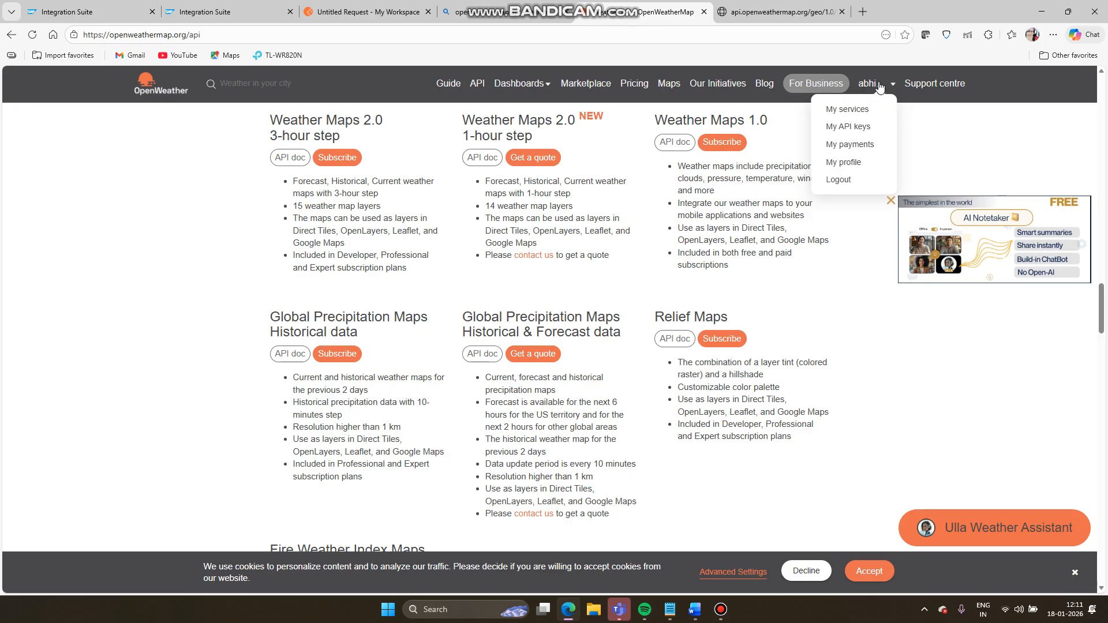
click(846, 128)
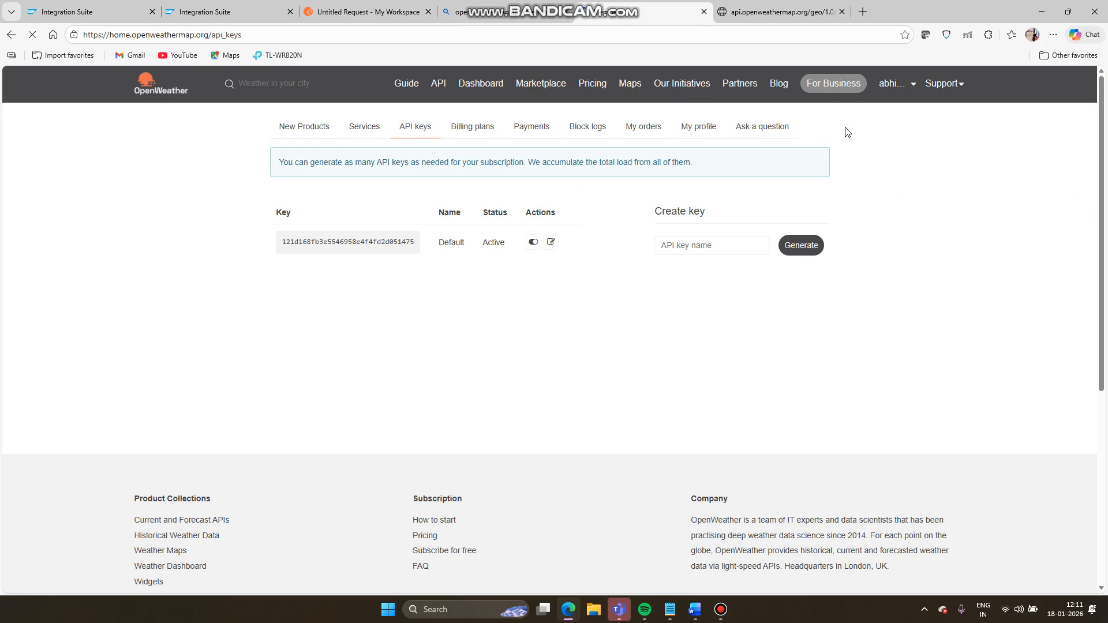
double_click(344, 248)
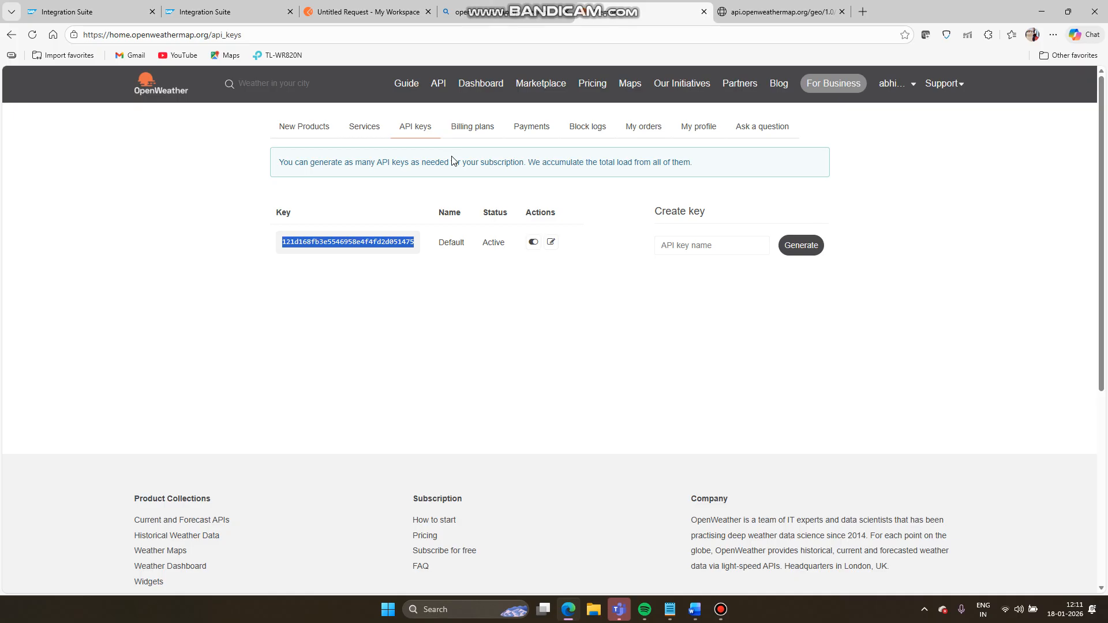
click(470, 359)
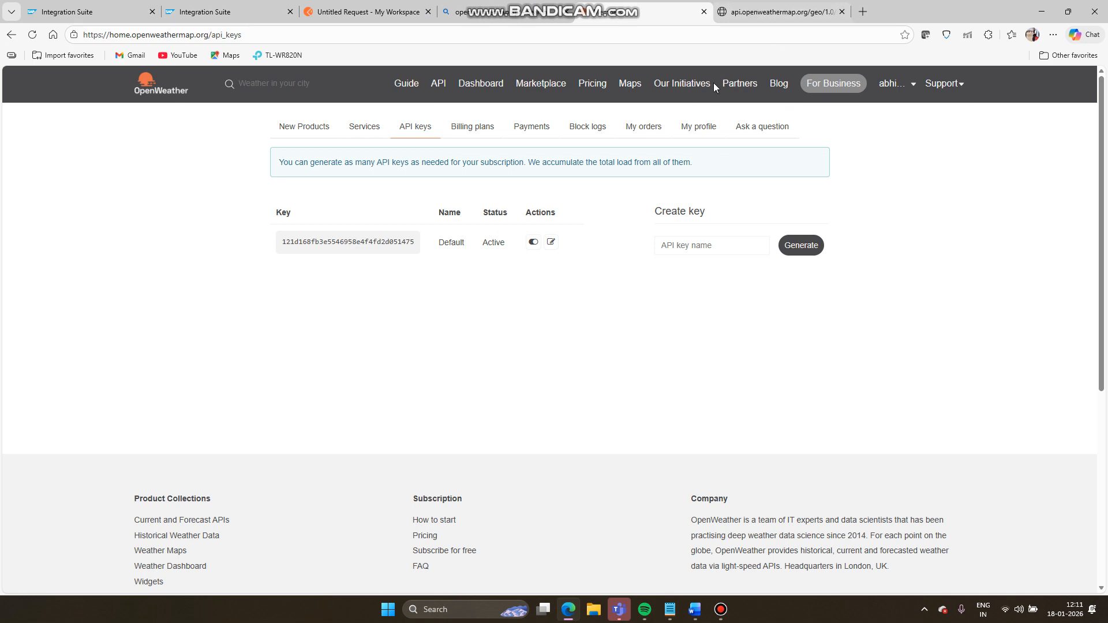
Step: Examine the London geocoding API response, including the latitude, longitude, country and state of each match
click(773, 12)
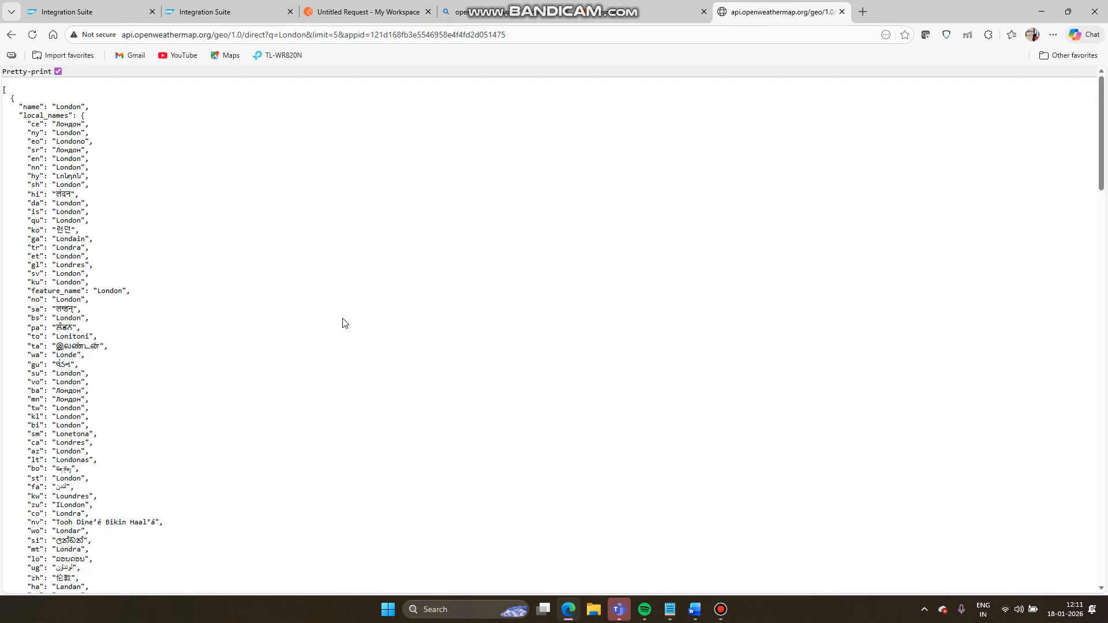
scroll(319, 343, down, 3)
scroll(318, 343, down, 20)
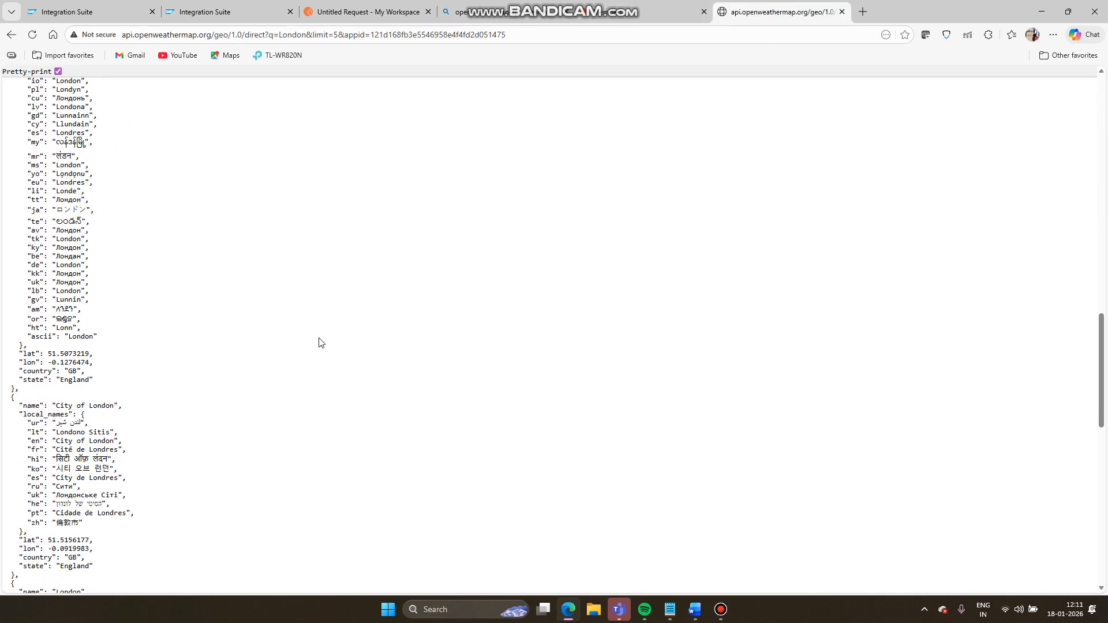
scroll(318, 342, up, 15)
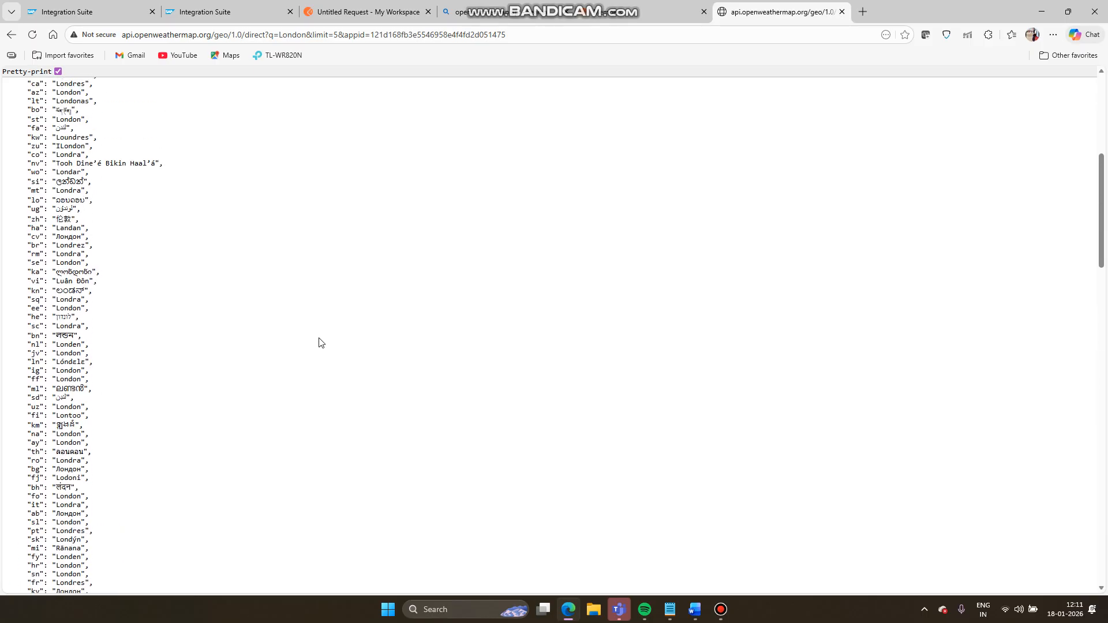
scroll(318, 343, down, 10)
scroll(318, 342, down, 8)
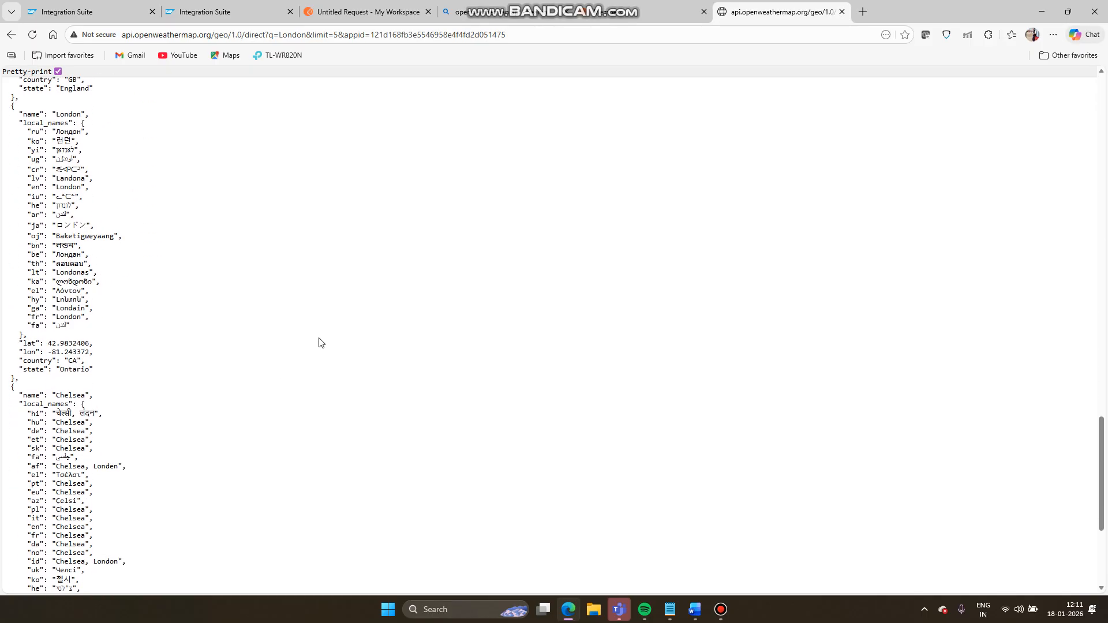
scroll(78, 369, down, 4)
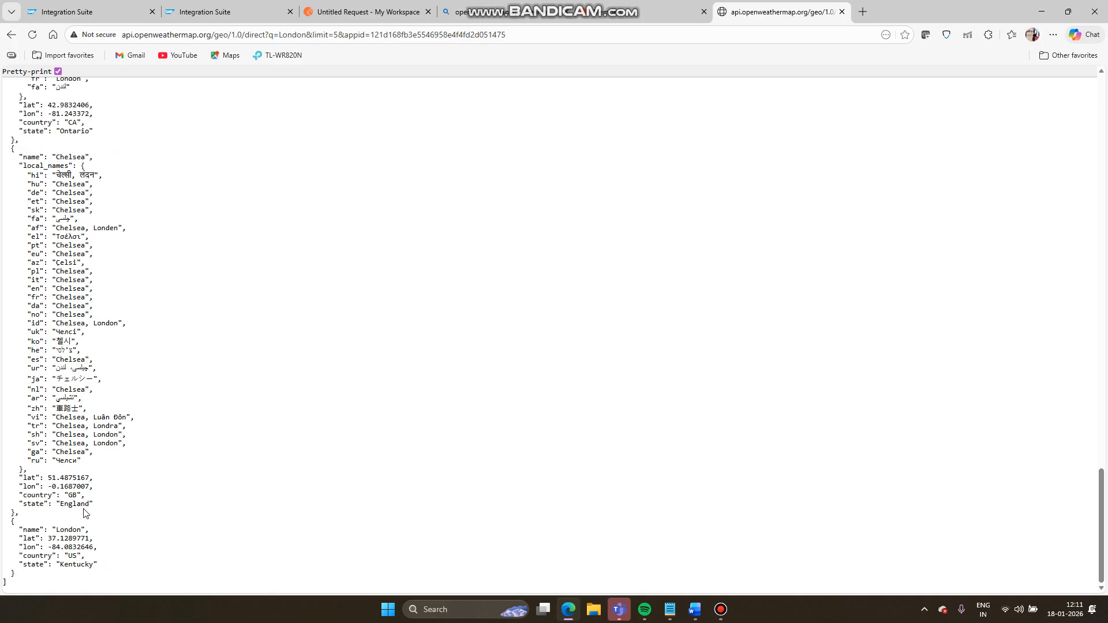
scroll(172, 260, up, 7)
scroll(171, 261, up, 15)
Step: Revisit the API keys, search results, Postman and deployed integration content pages, ending on the Real Time Projects BTP CPI package artifacts
click(626, 11)
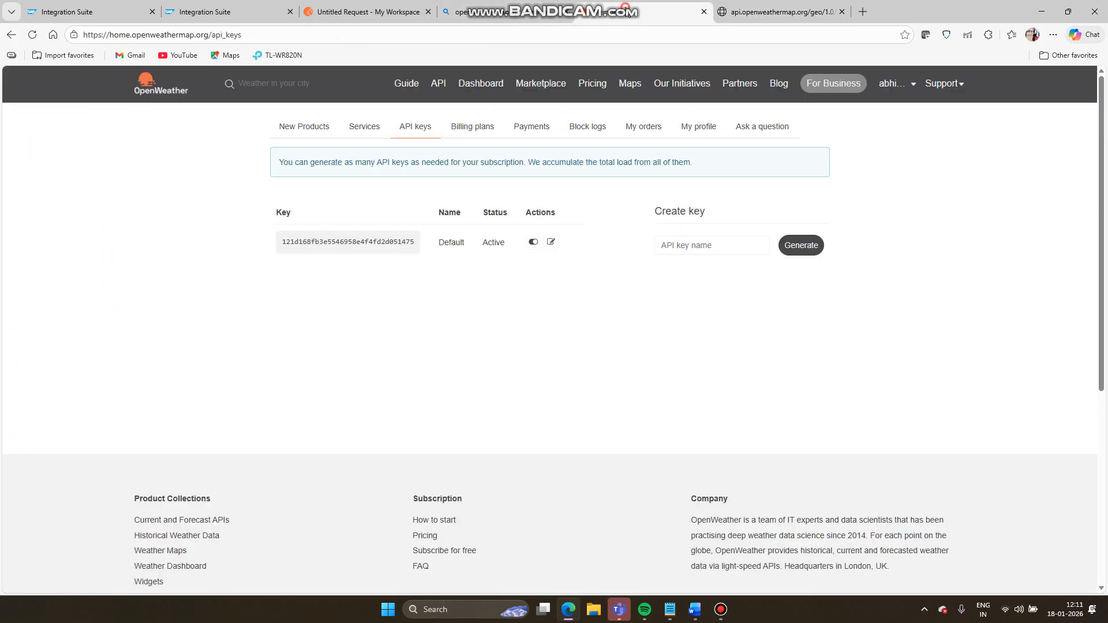
click(493, 12)
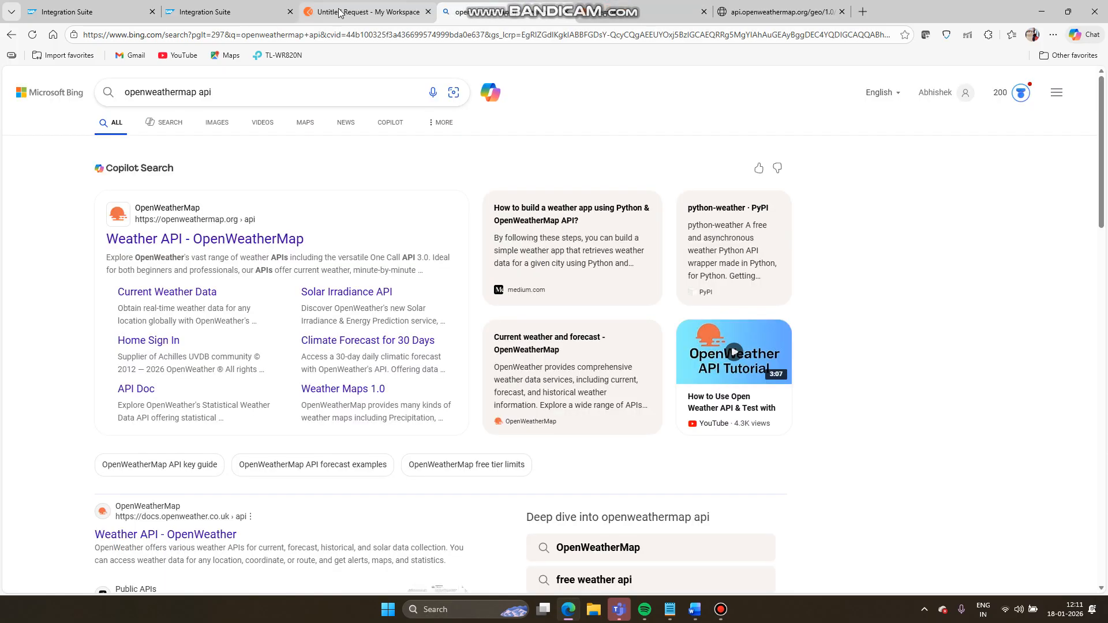
click(340, 13)
click(187, 5)
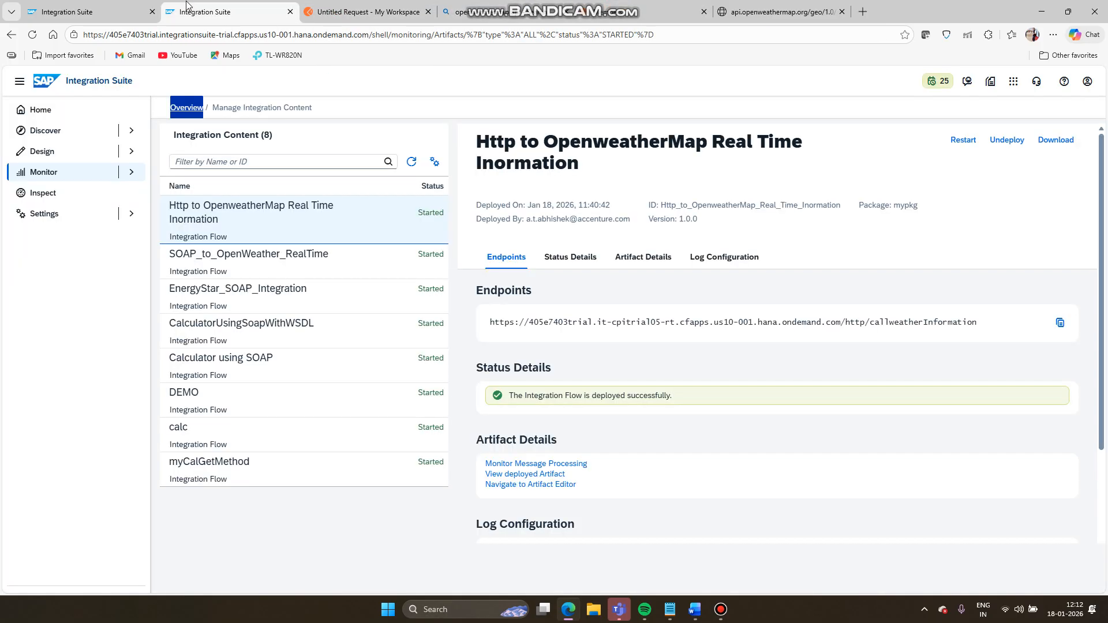
click(90, 5)
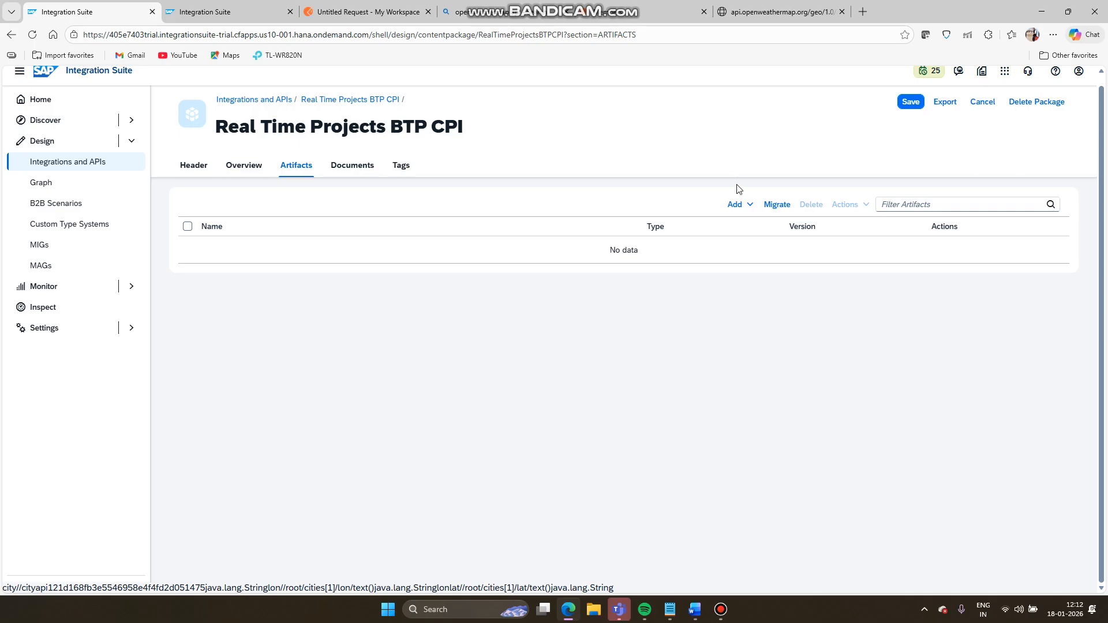
Step: Start adding an integration flow to the package and check the project scenario in the Word document before naming it
click(743, 206)
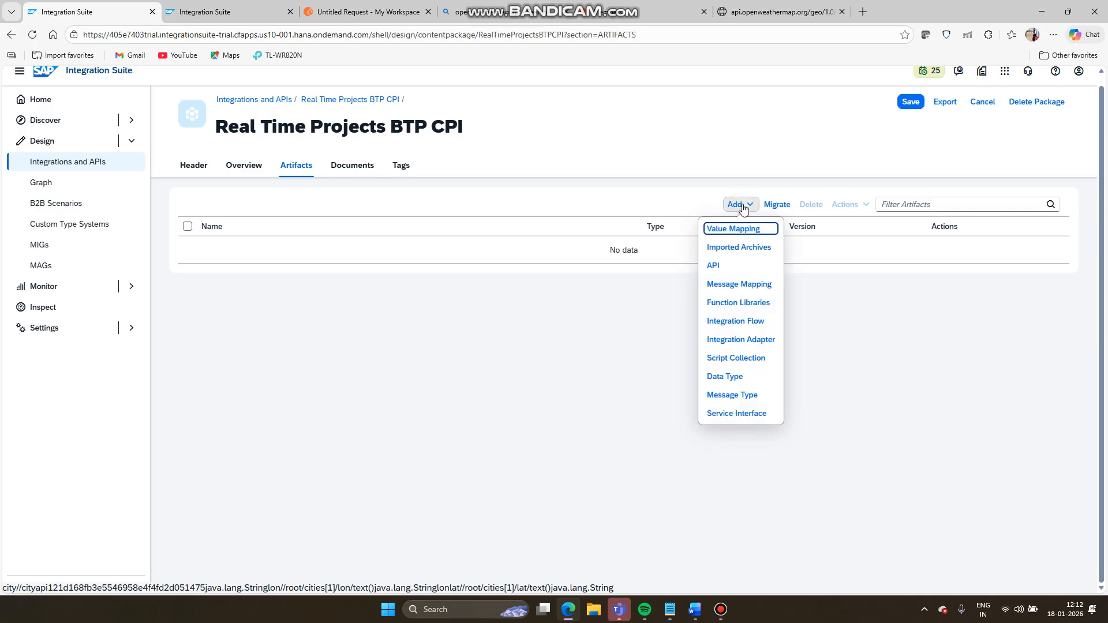
click(726, 323)
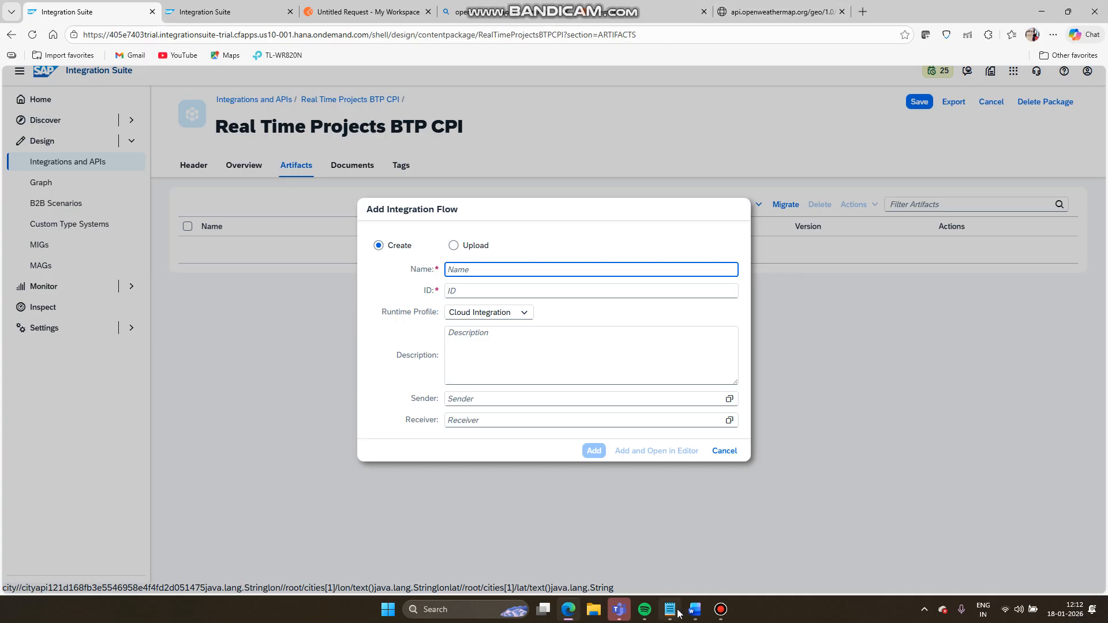
mouse_move(679, 613)
click(673, 544)
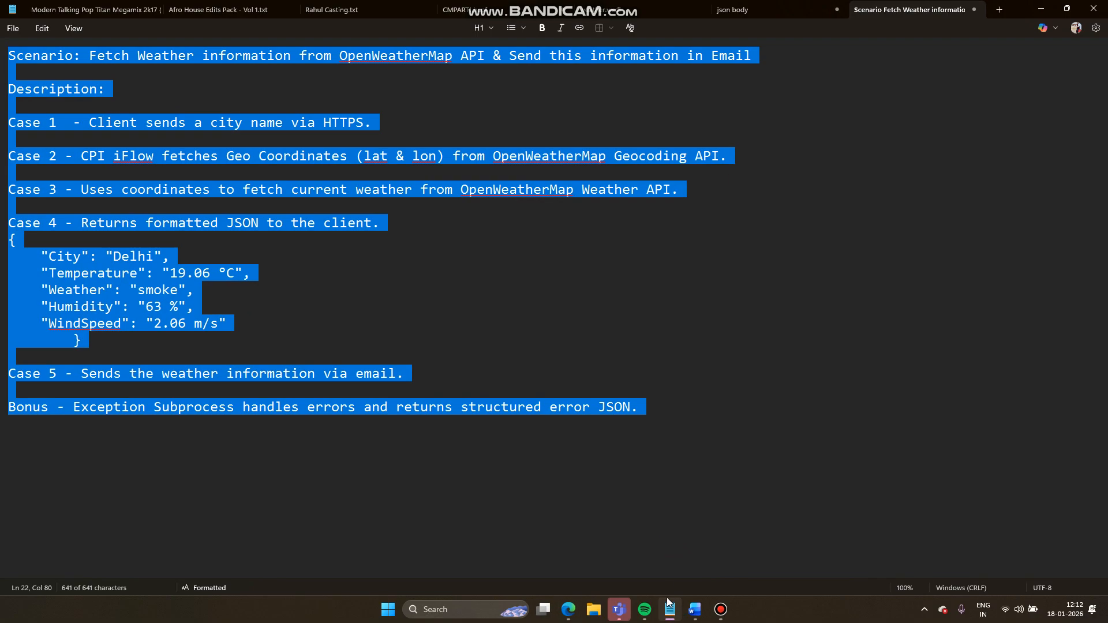
mouse_move(694, 609)
click(685, 553)
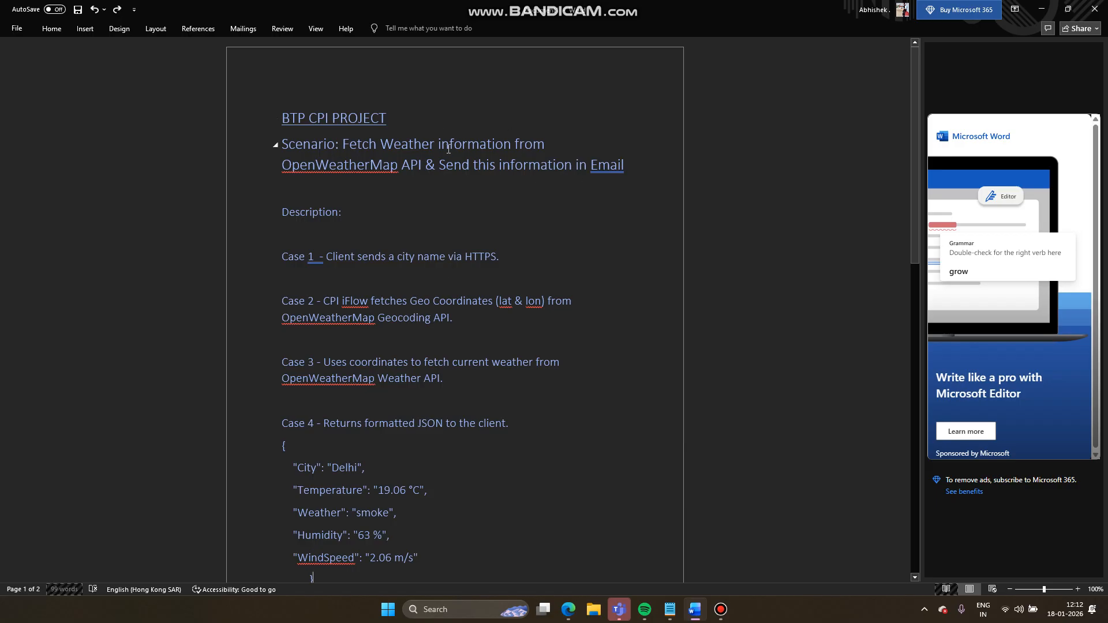
click(568, 609)
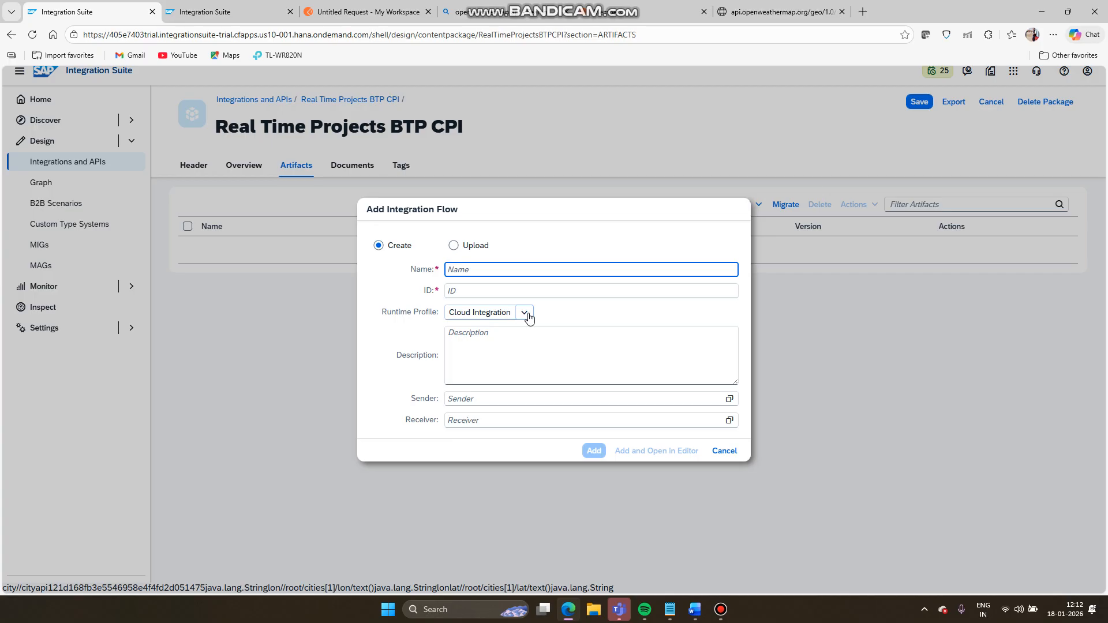
Step: Name the new integration flow OpenWeatherMap_to_Email
text(O)
key(BackSpace)
text(O)
key(BackSpace)
text(O)
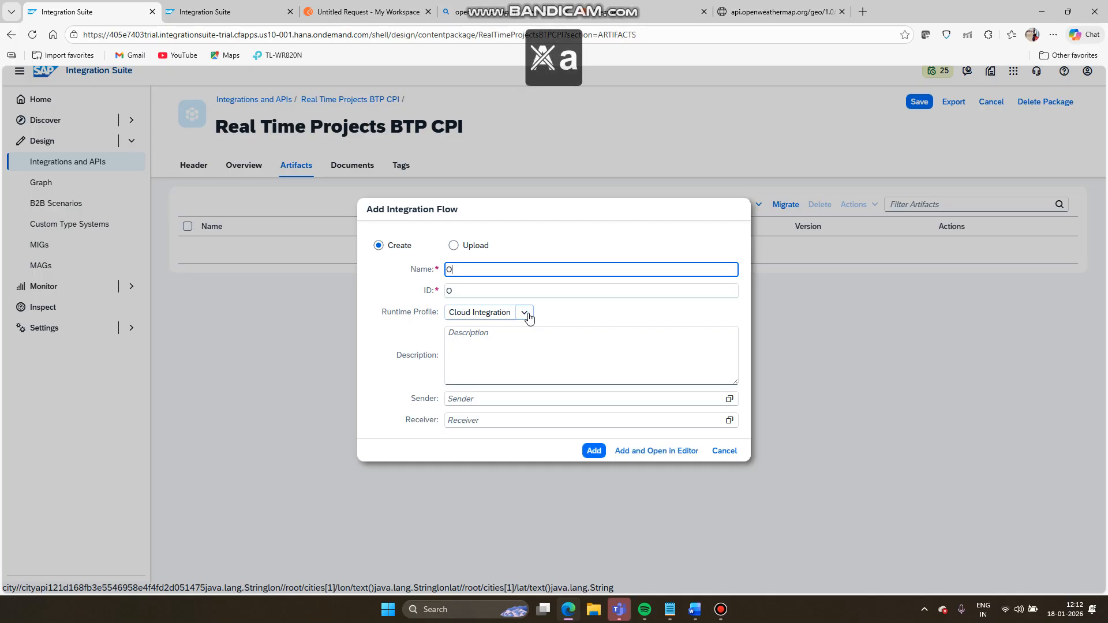
text(penWea)
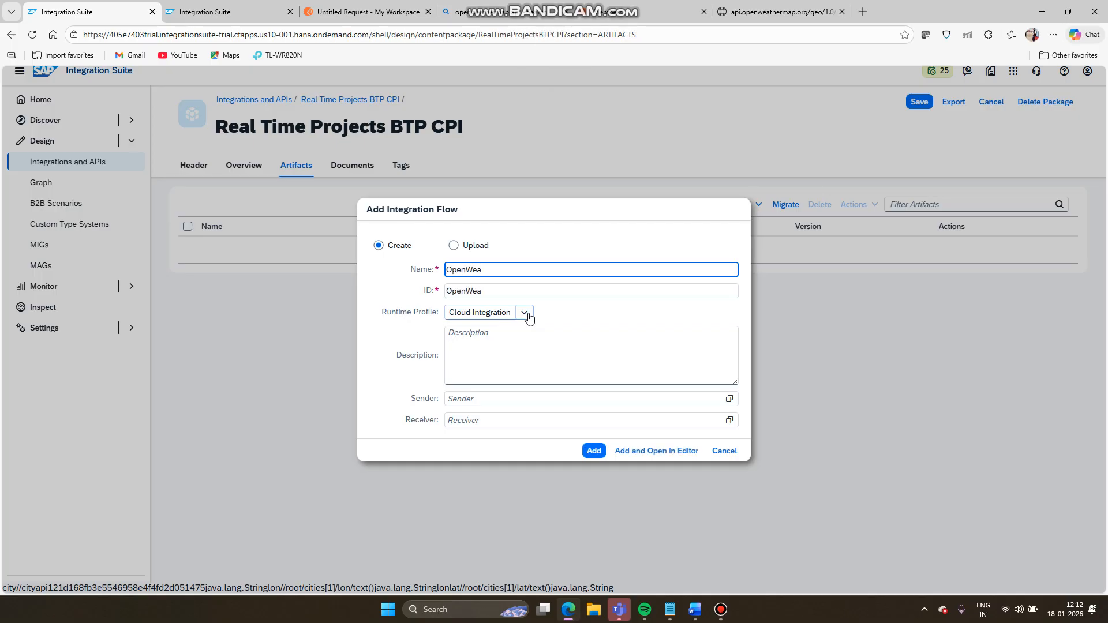
text(therMap)
text(to_Email)
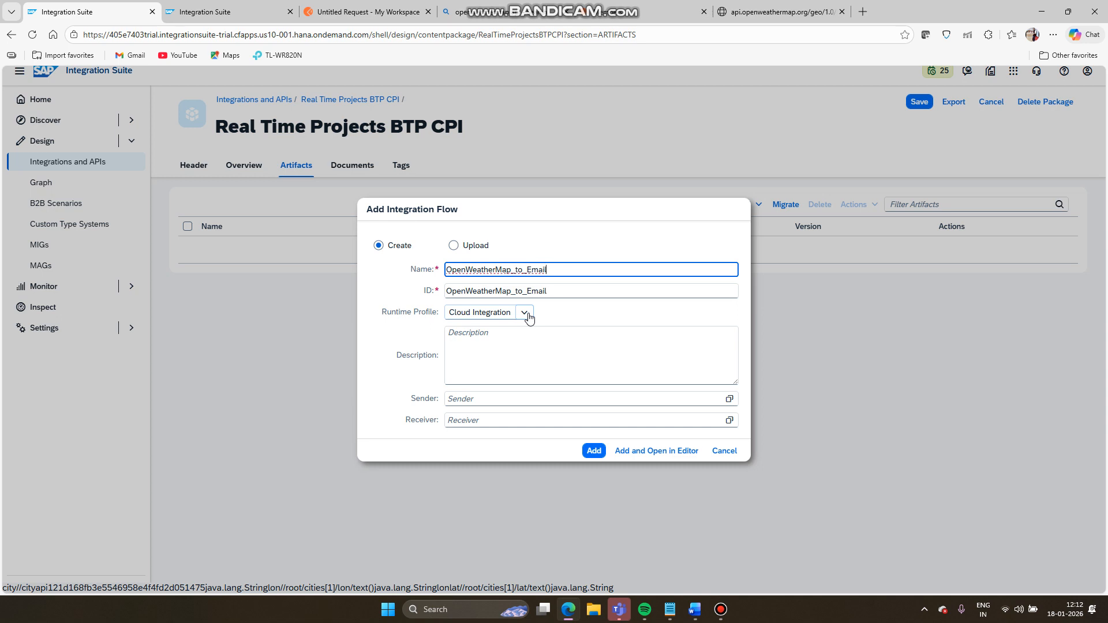
Step: Add the integration flow to the package and open it in the editor in edit mode
click(587, 451)
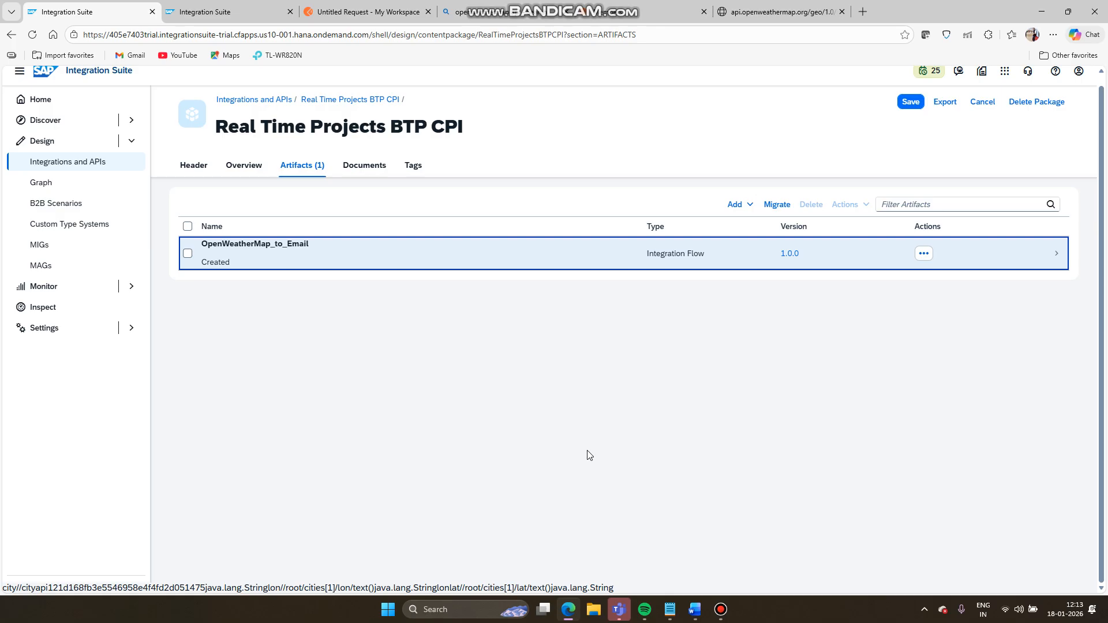
click(431, 254)
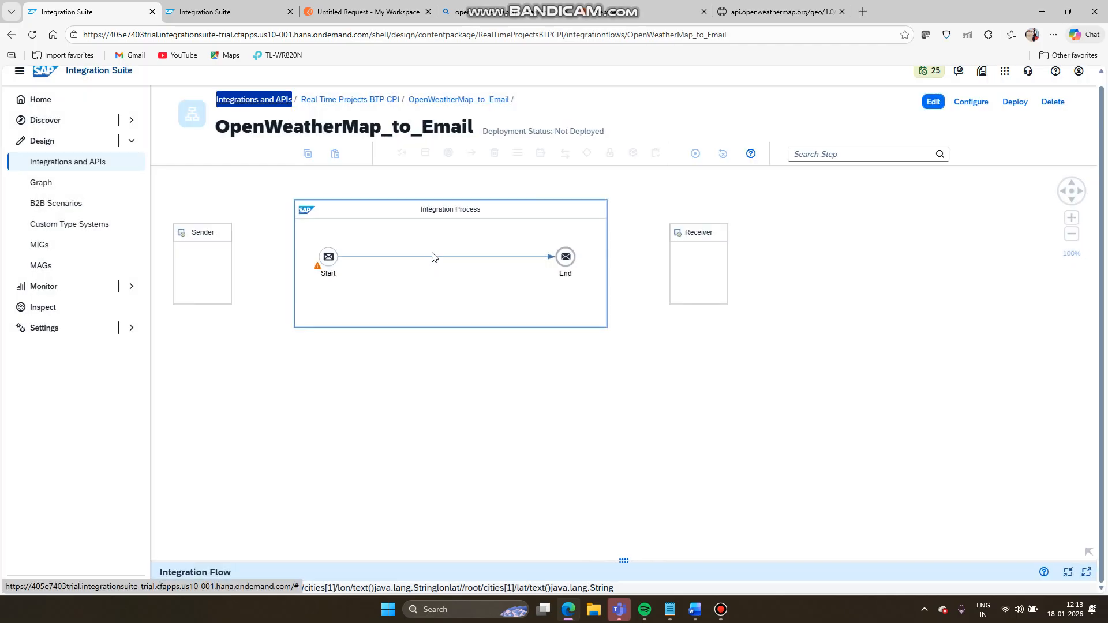
click(939, 103)
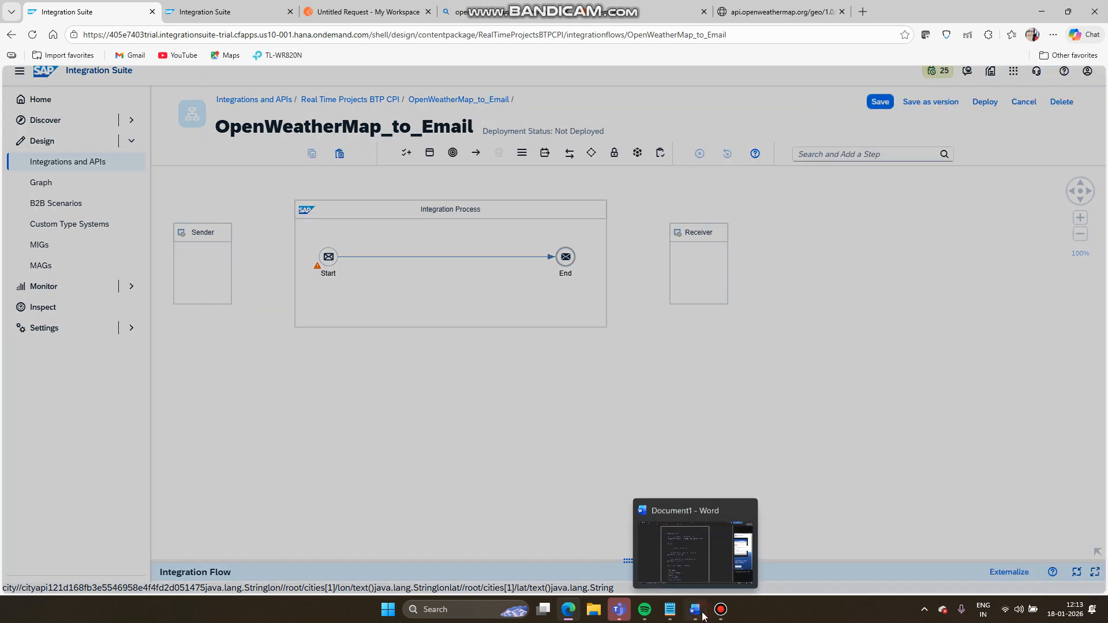
Step: Reread Case 1 of the Word project description, about the client sending a city name via HTTPS, and return to the flow editor
click(700, 613)
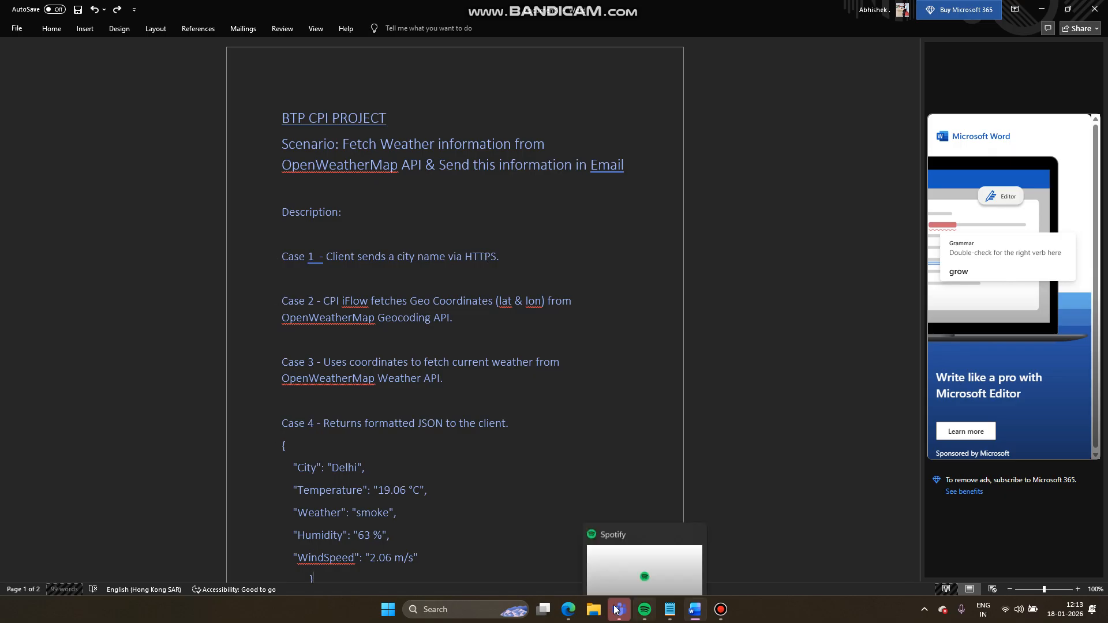
click(580, 607)
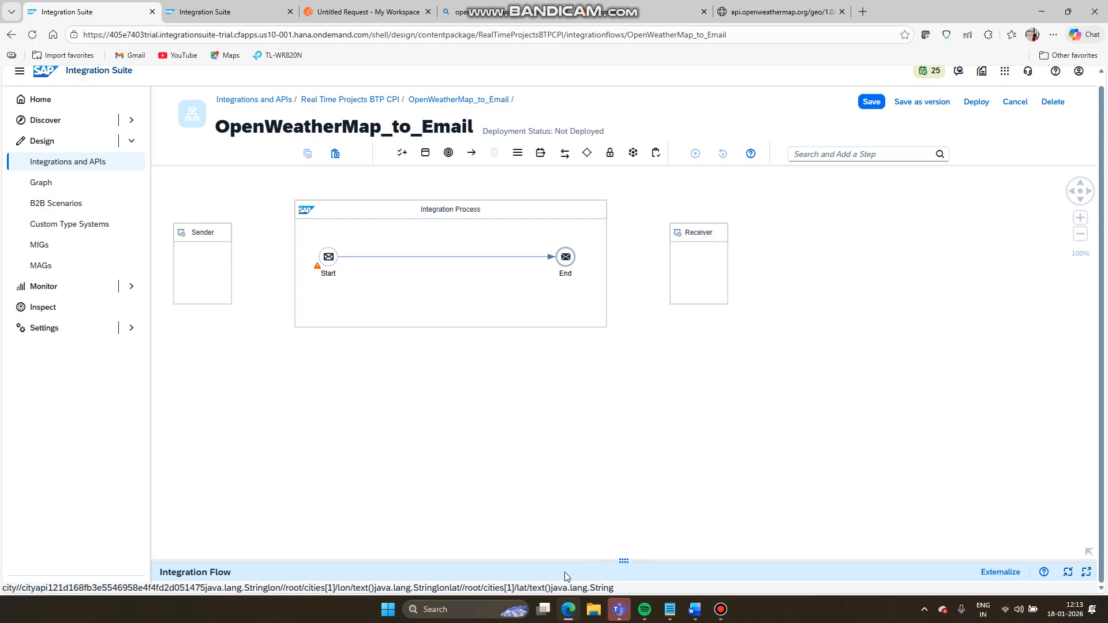
click(570, 610)
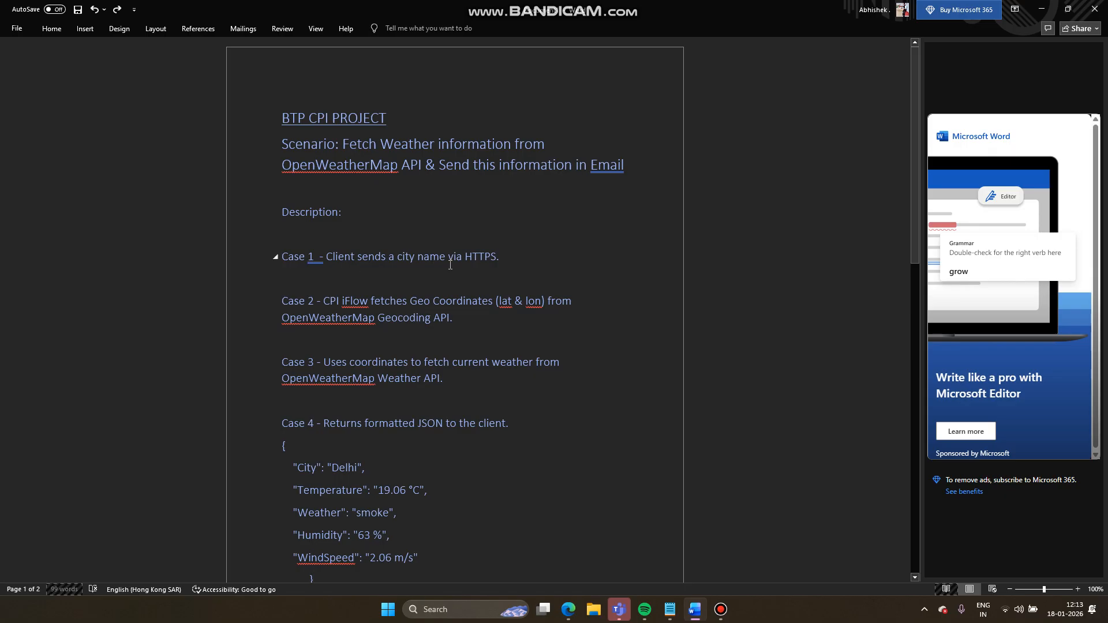
drag(505, 261, 345, 263)
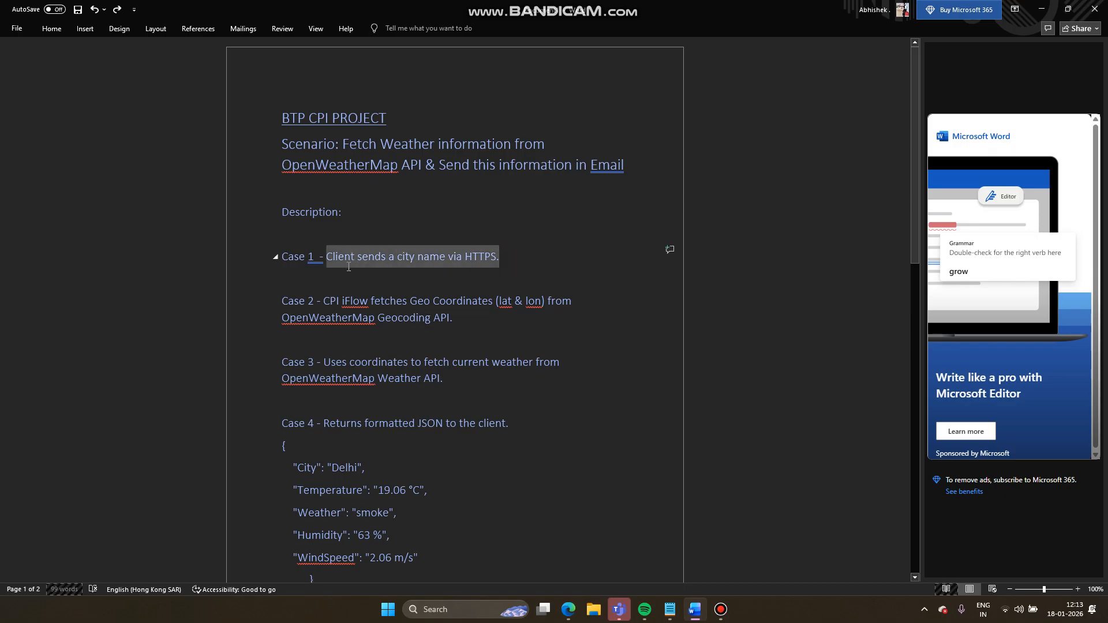
click(518, 267)
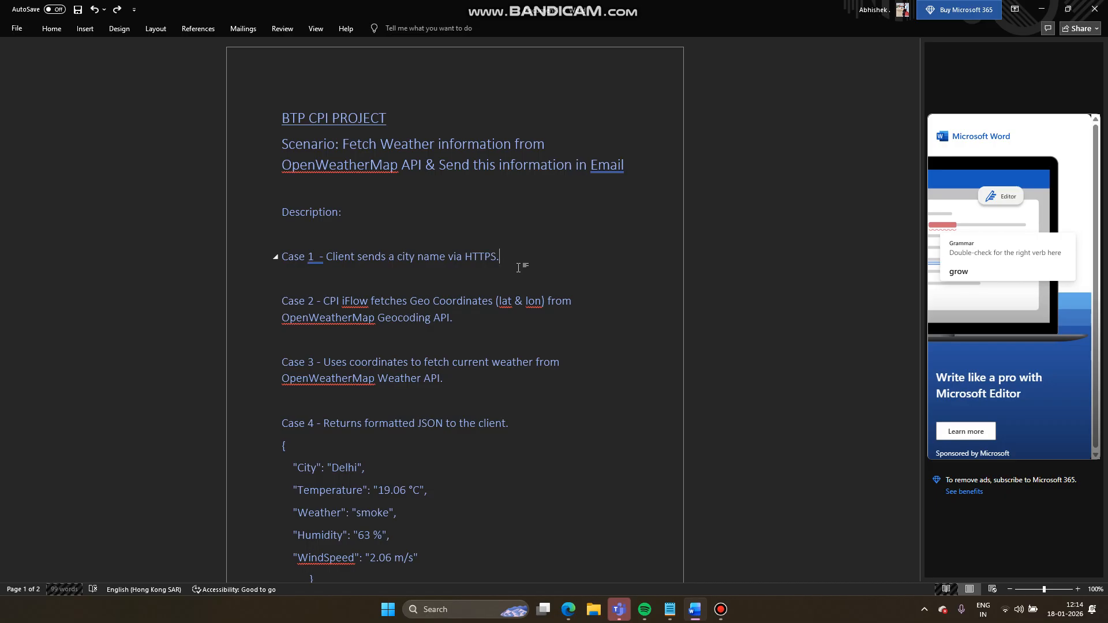
click(569, 613)
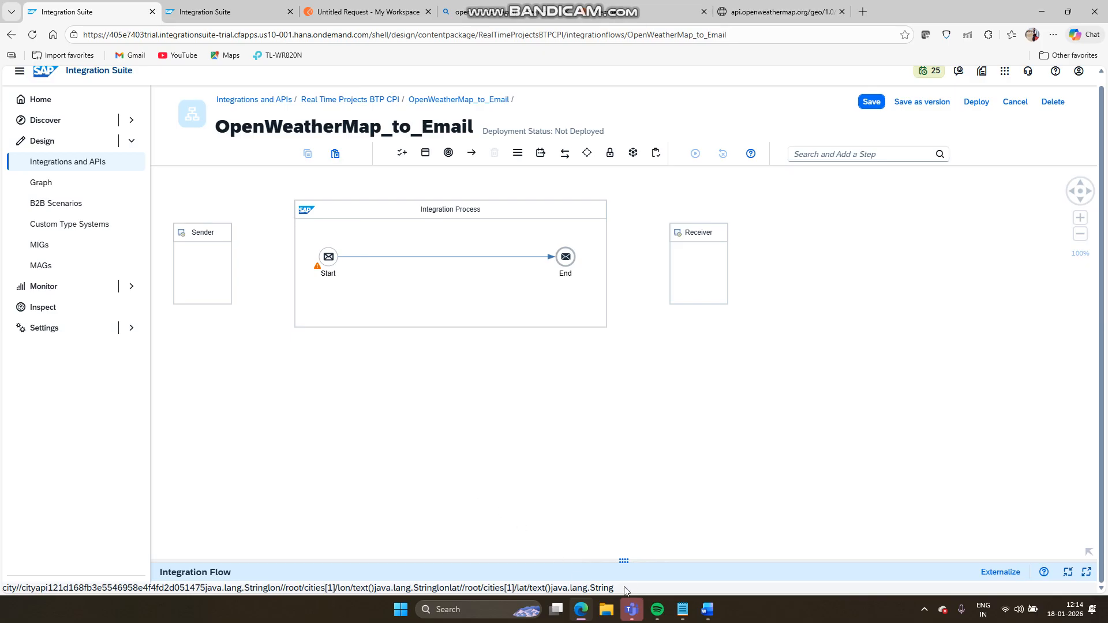
Step: Recheck Case 1 in the Word description, then connect the Sender to the Start event with an HTTPS adapter
click(708, 614)
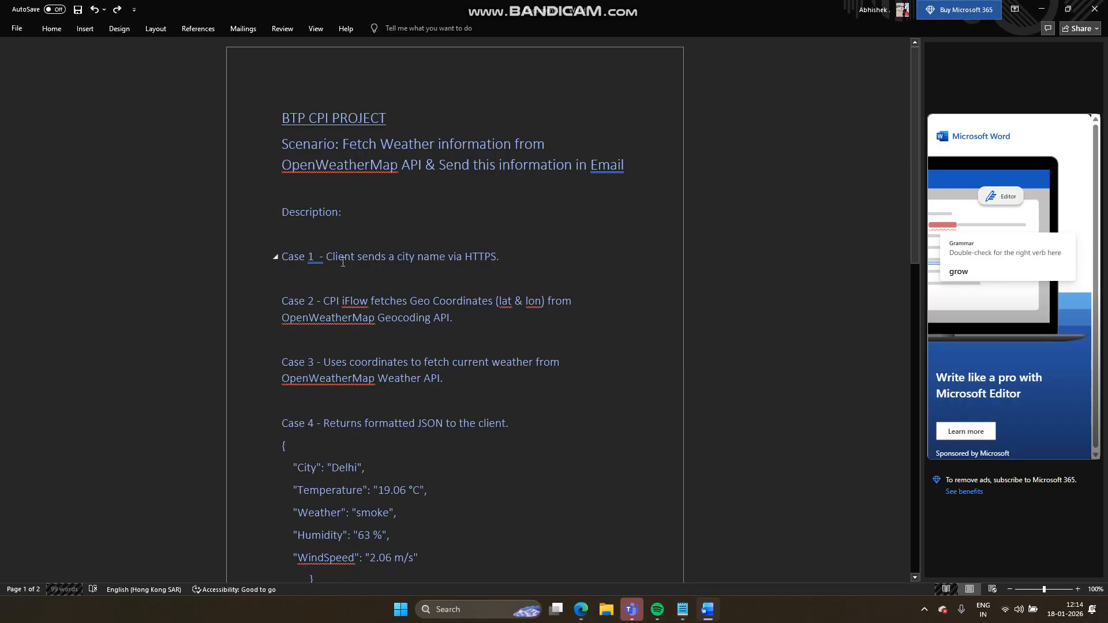
click(707, 609)
click(222, 267)
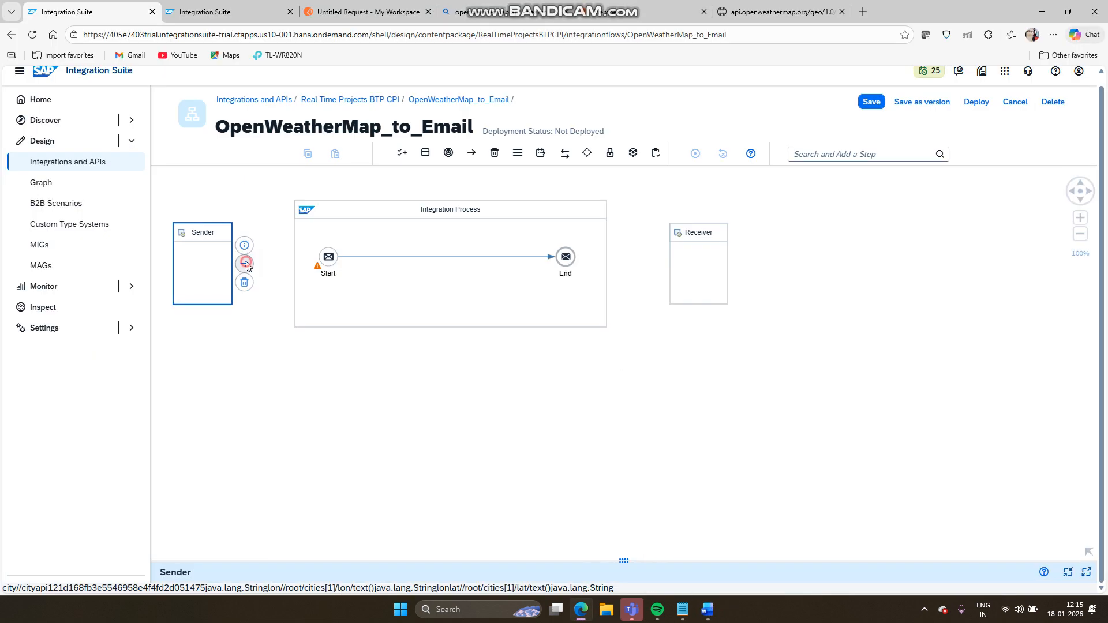
drag(244, 264, 328, 254)
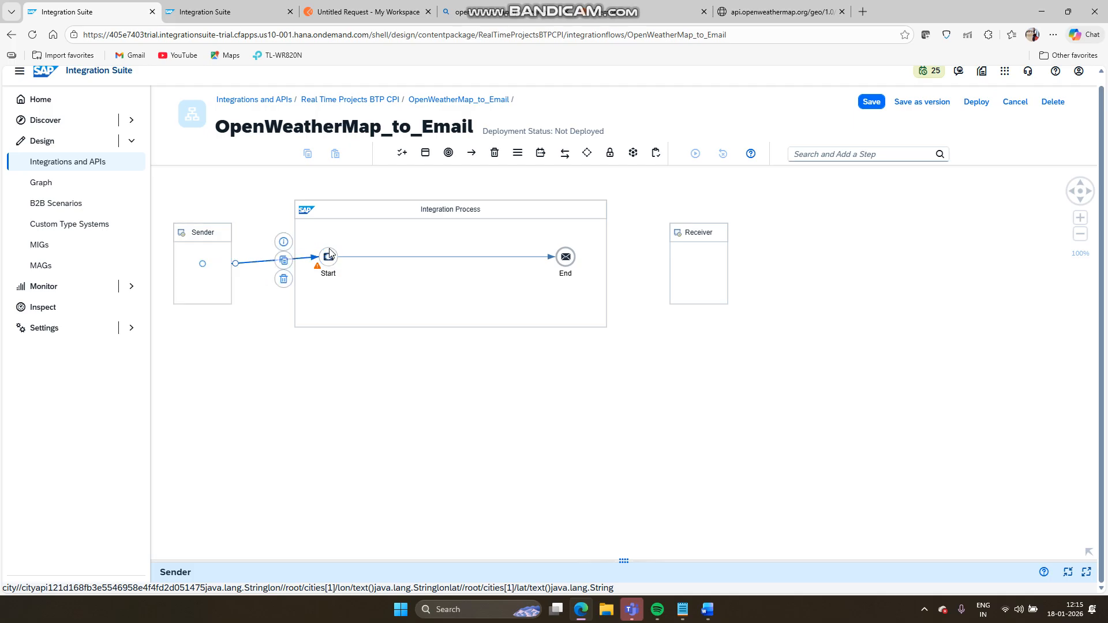
scroll(484, 333, down, 3)
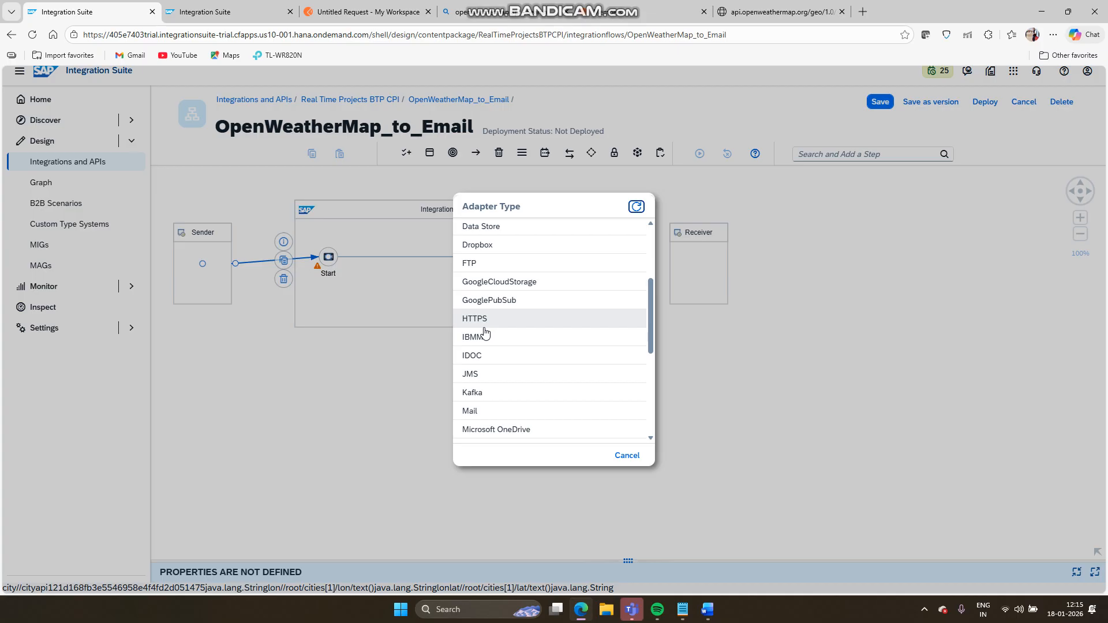
click(484, 325)
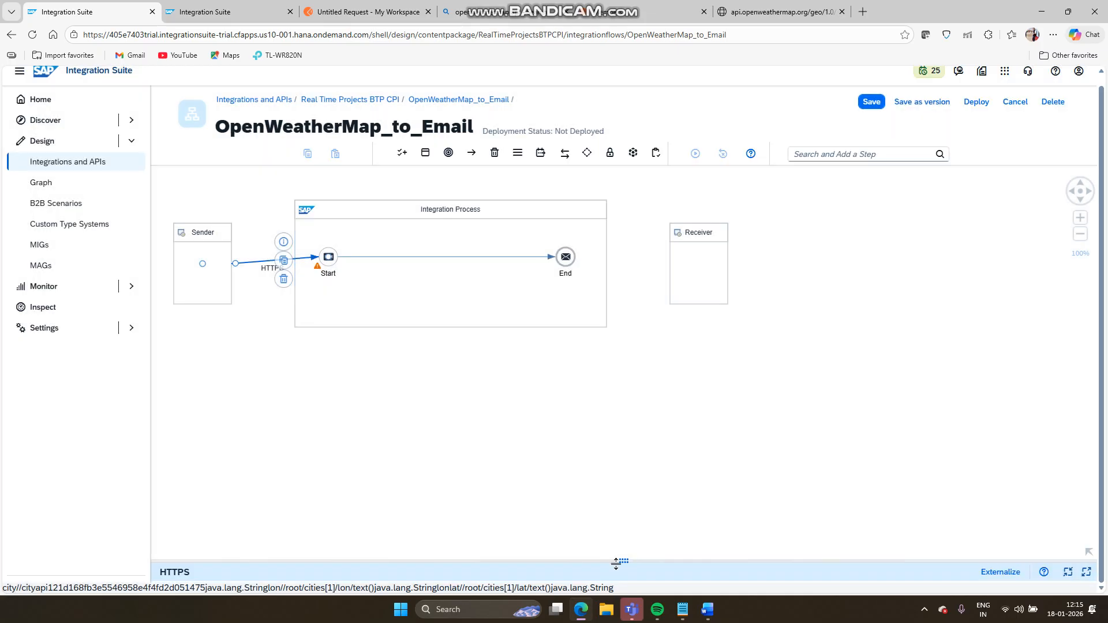
Step: Set the HTTPS sender channel's connection address to /CallOpenWeatherMapGeoCodingAPI
drag(615, 564, 638, 302)
click(271, 335)
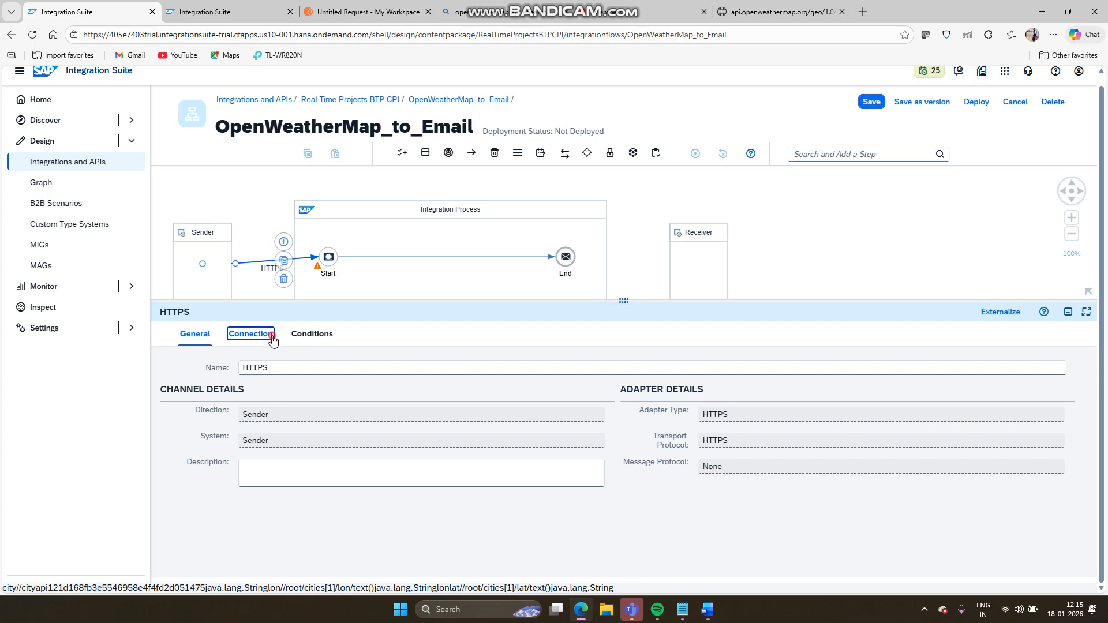
click(365, 387)
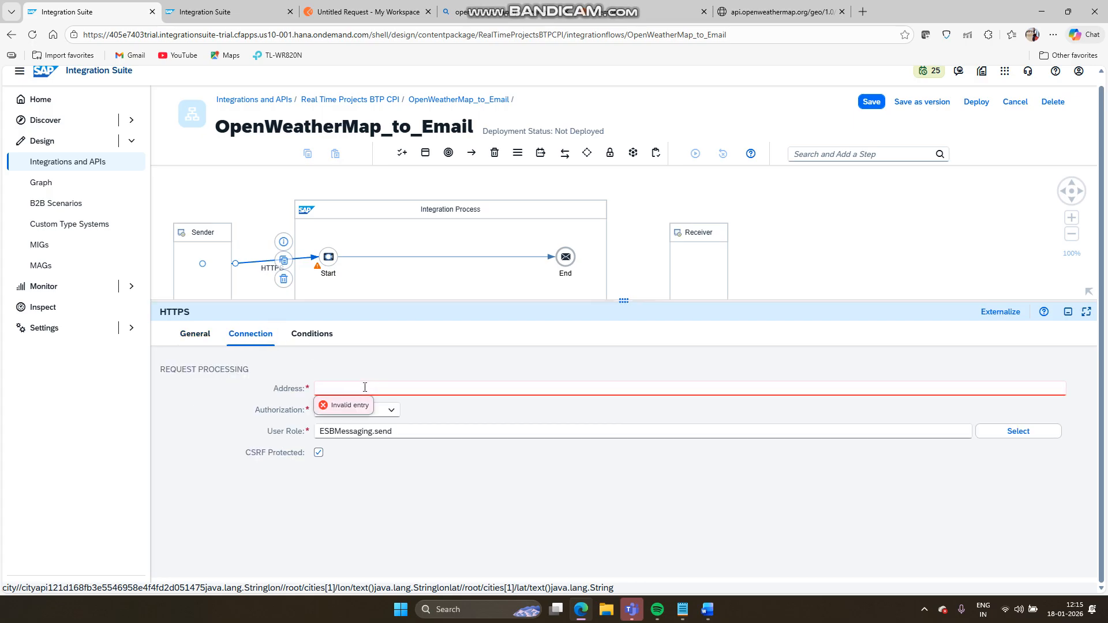
text(/CallOpenWeatherMapGeoCodingAPi)
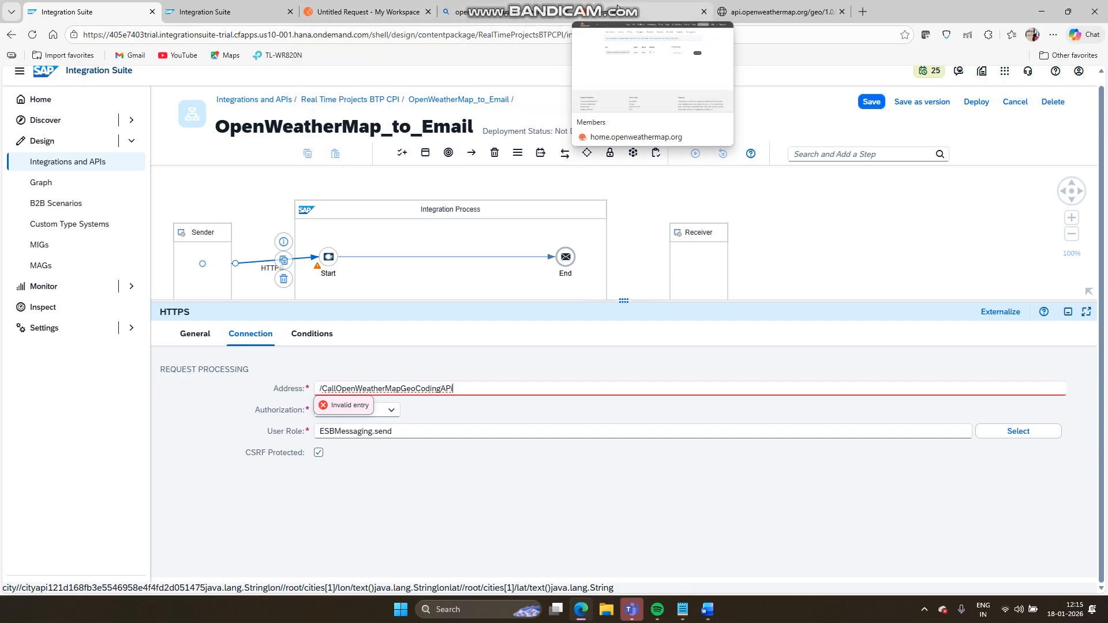
Step: Switch to the OpenWeather website and open the API documentation of the Geocoding API
click(647, 13)
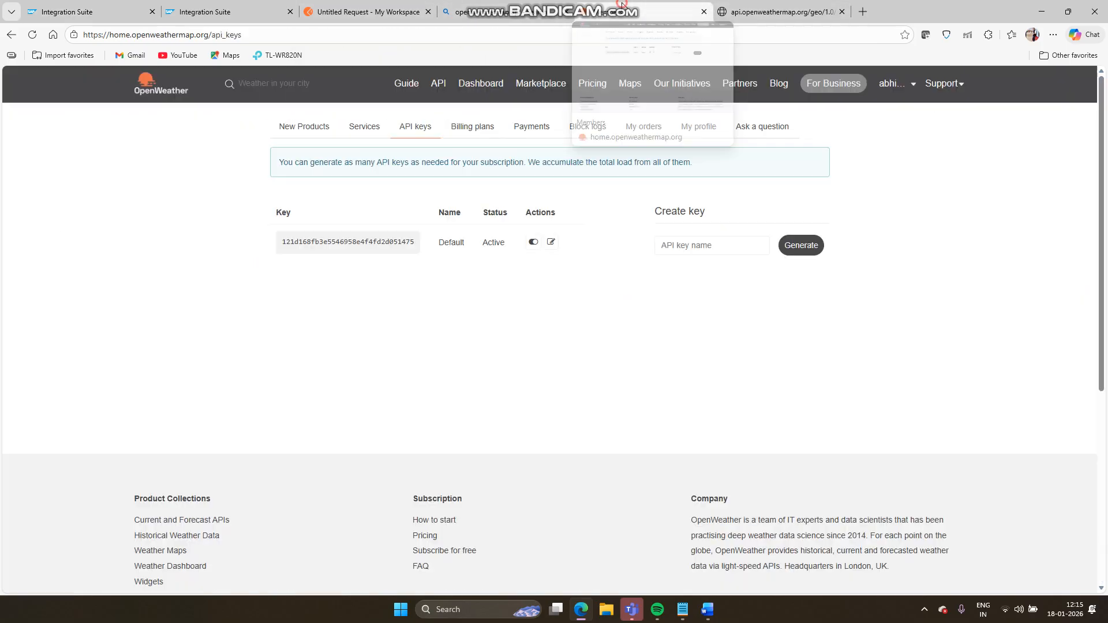
click(439, 88)
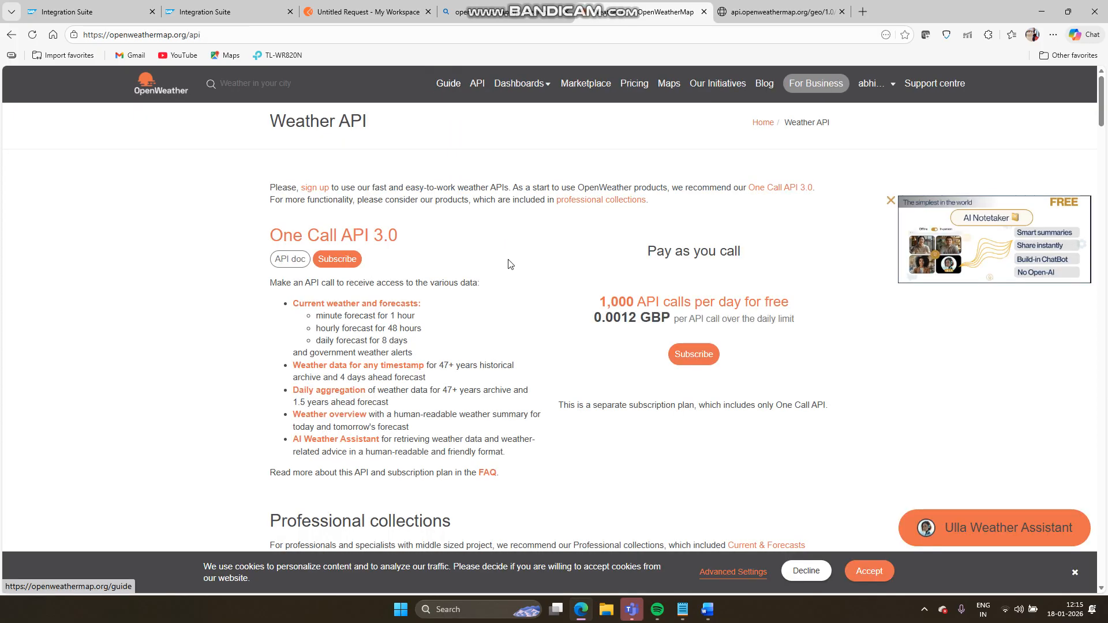
scroll(511, 271, down, 4)
scroll(523, 301, down, 15)
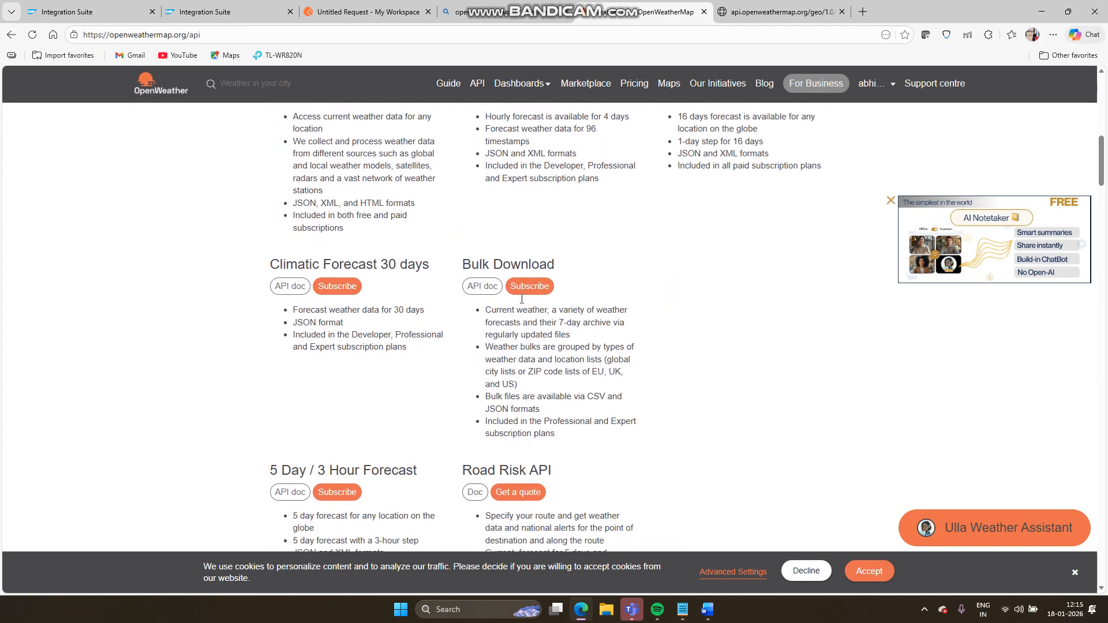
scroll(522, 299, down, 15)
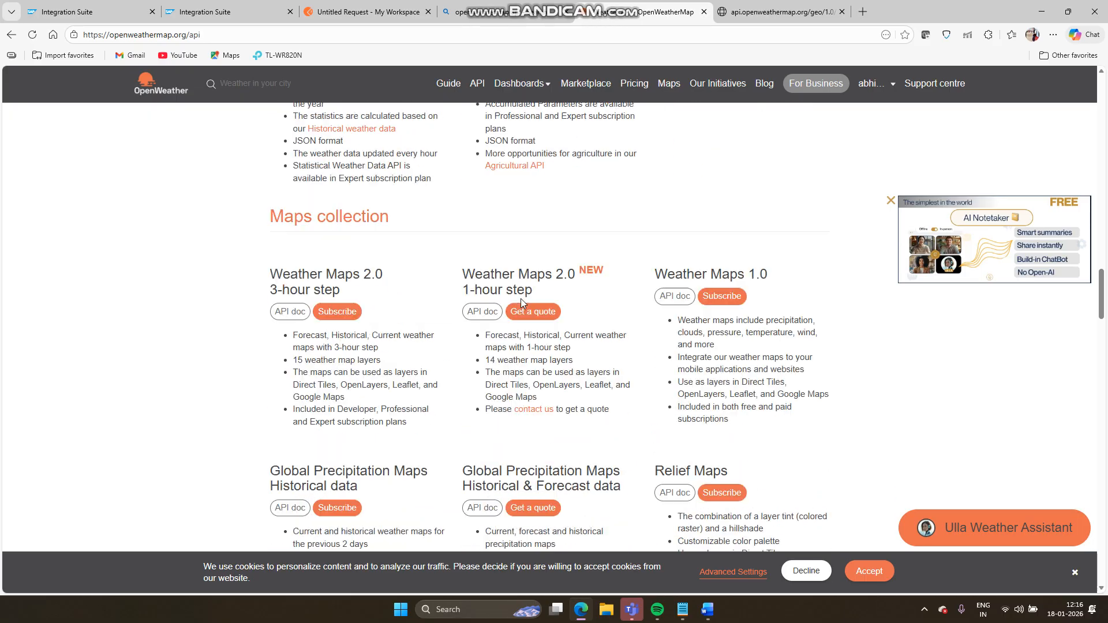
scroll(523, 303, down, 4)
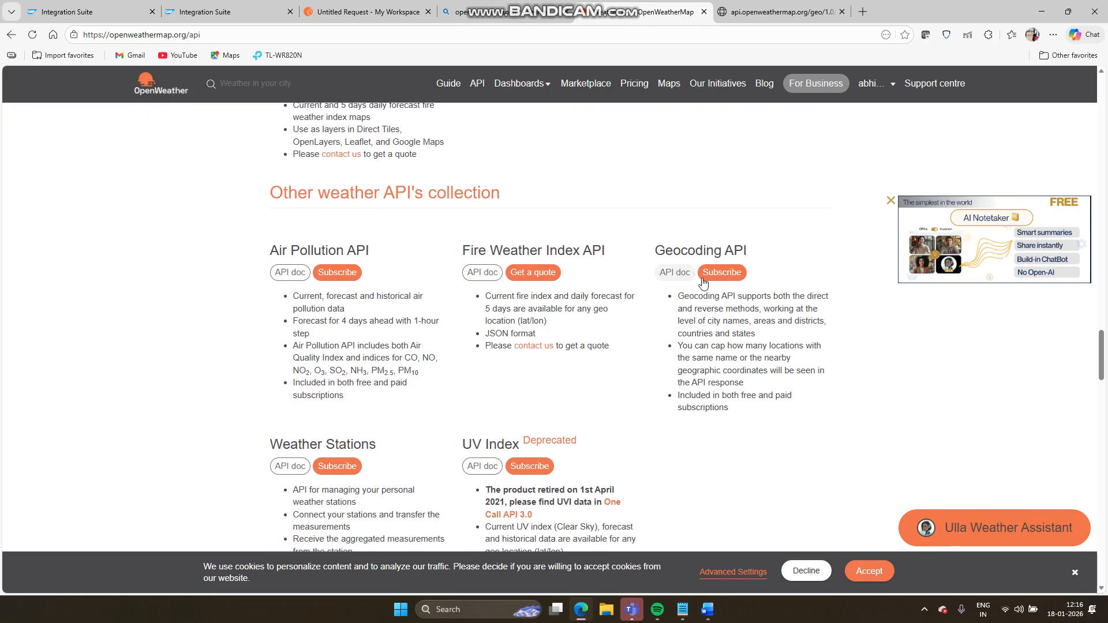
click(690, 273)
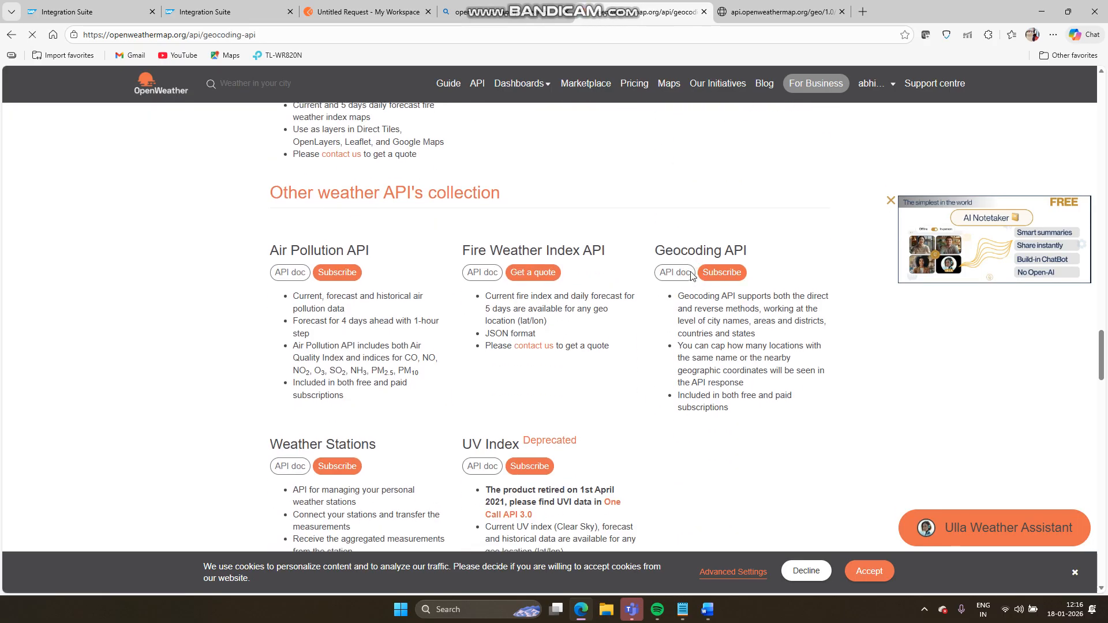
Step: Examine the earlier London geocoding response and the Geocoding API documentation, including the call by location name and its parameters
click(791, 12)
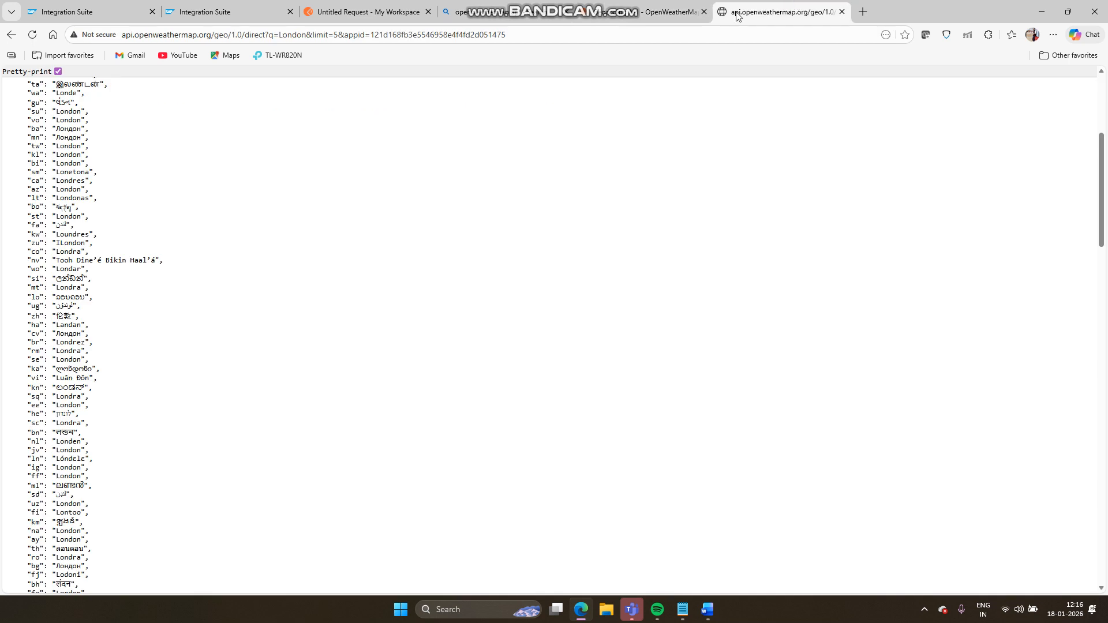
scroll(191, 230, down, 1)
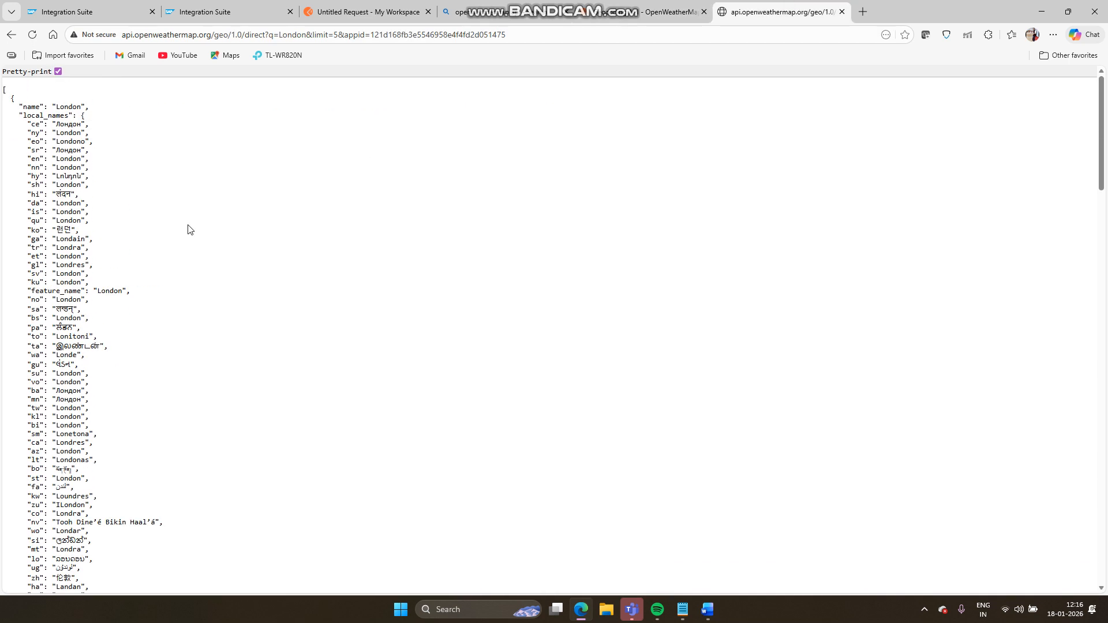
click(630, 7)
scroll(452, 359, down, 7)
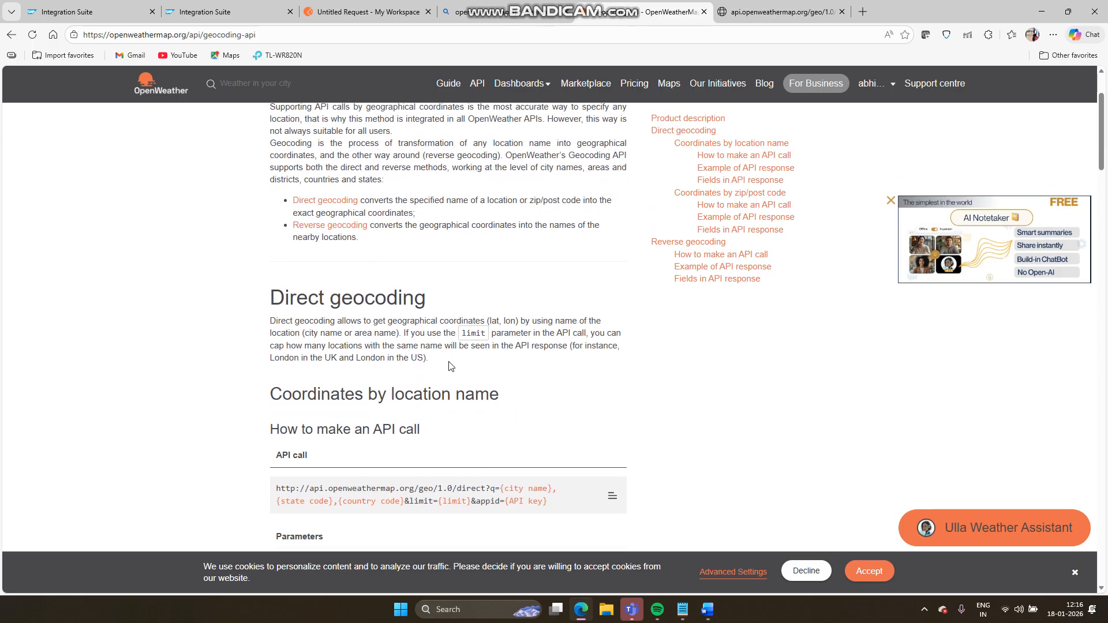
scroll(453, 359, down, 18)
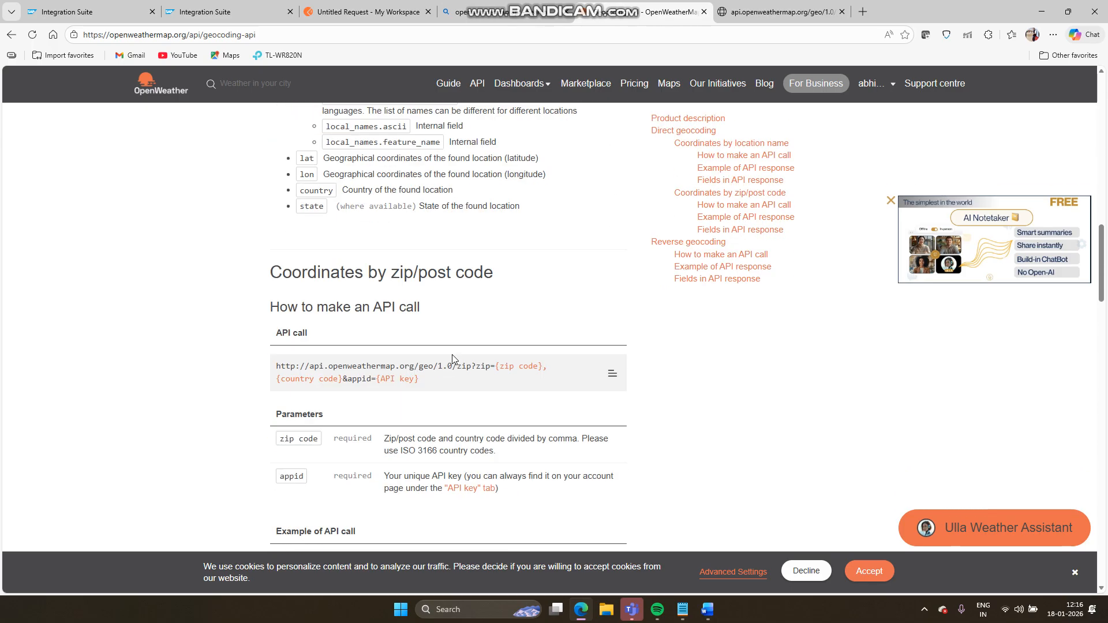
scroll(453, 359, down, 17)
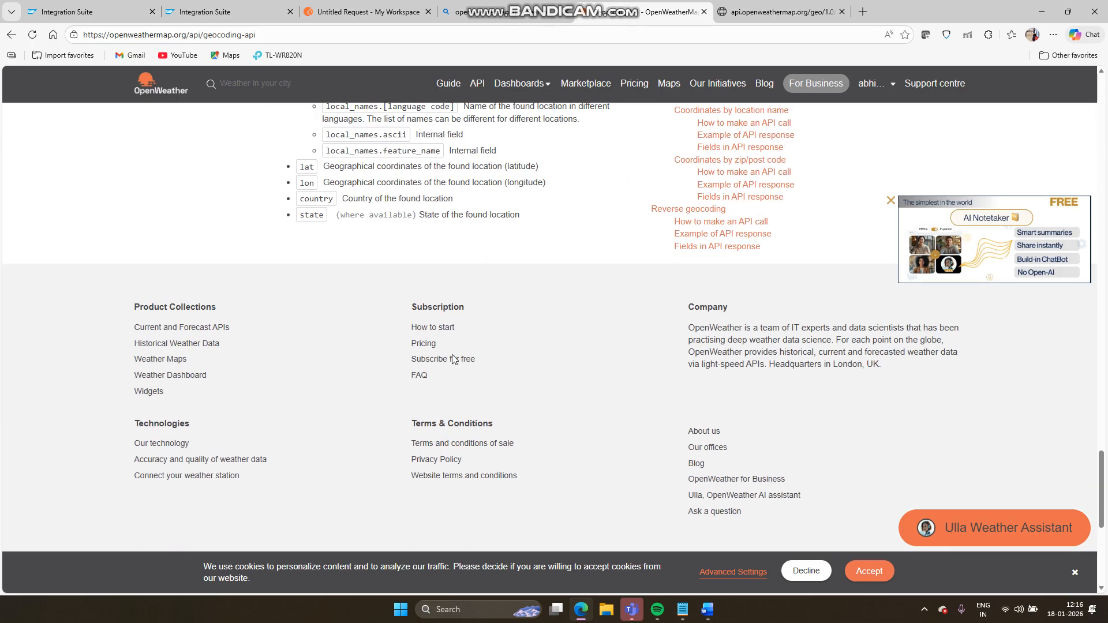
scroll(452, 359, up, 5)
scroll(453, 359, up, 11)
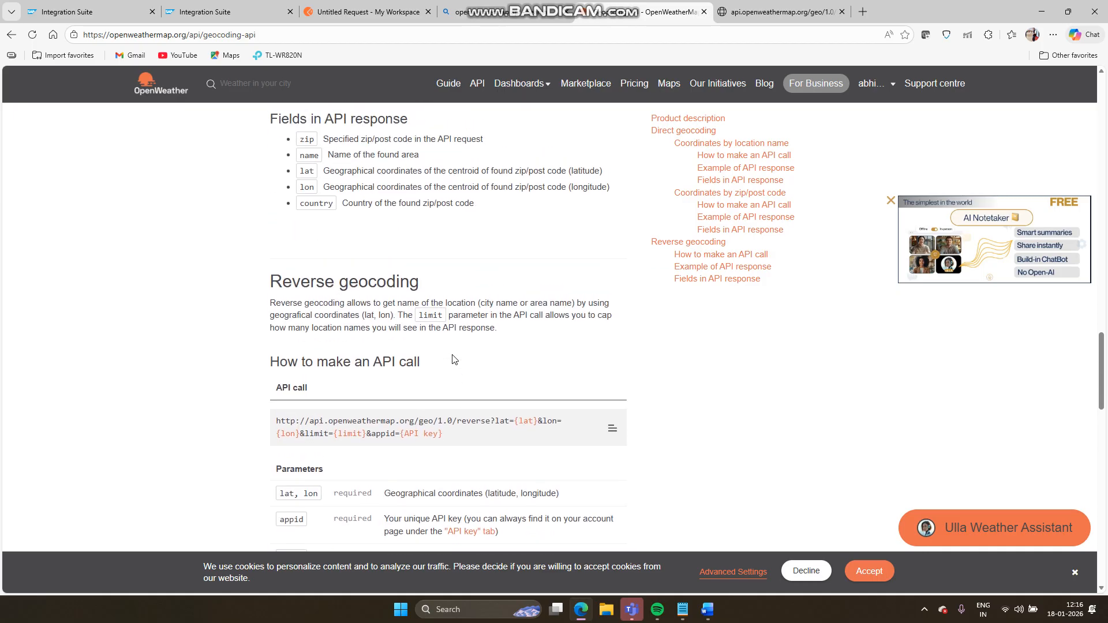
scroll(453, 359, up, 9)
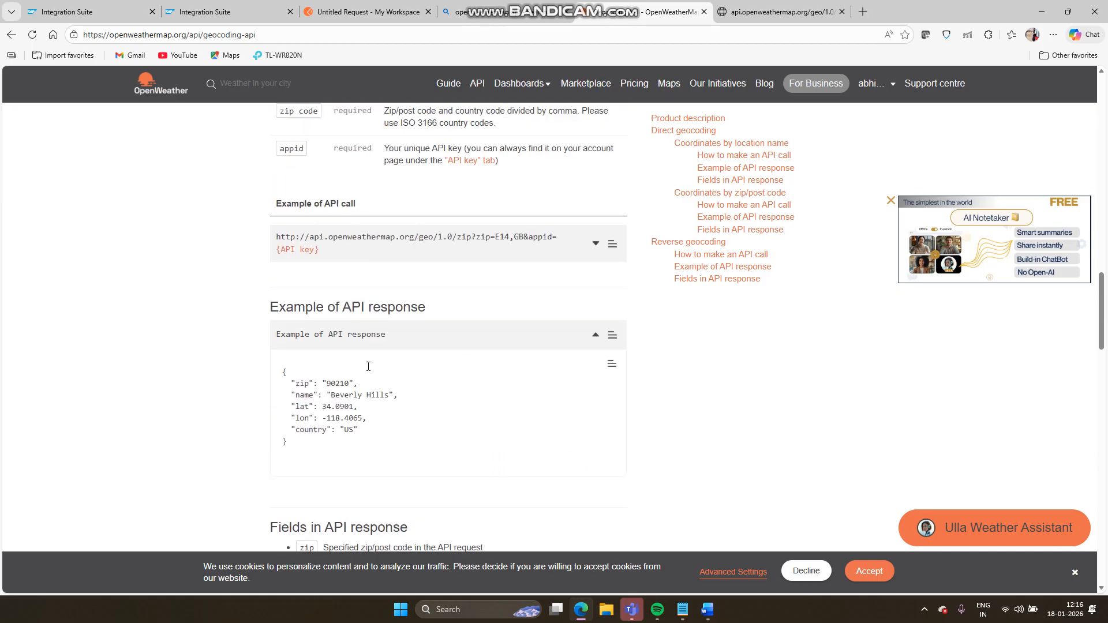
scroll(459, 318, up, 6)
scroll(460, 315, down, 6)
scroll(460, 315, up, 16)
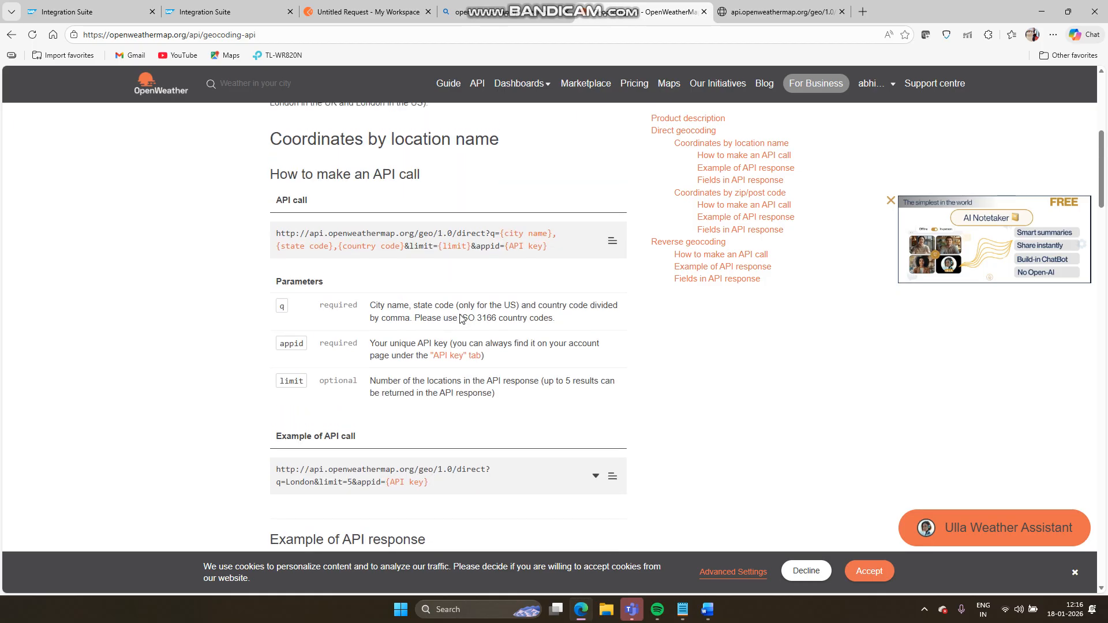
scroll(460, 314, down, 5)
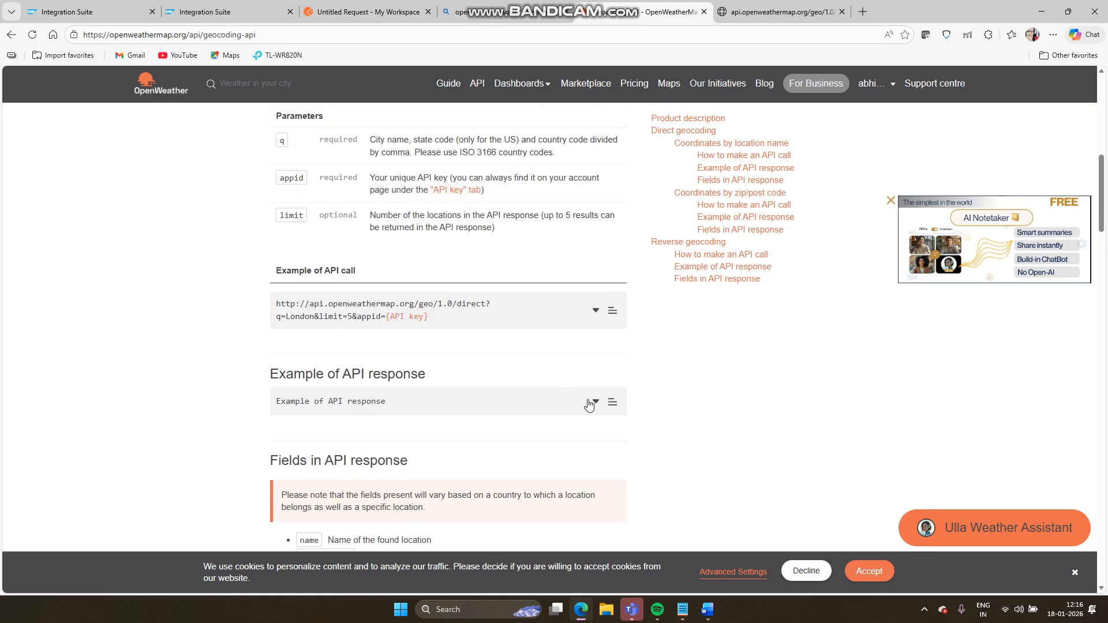
Step: Copy the example London geocoding call into a new browser tab's address and remove the {API key} placeholder after appid=
click(611, 312)
click(751, 18)
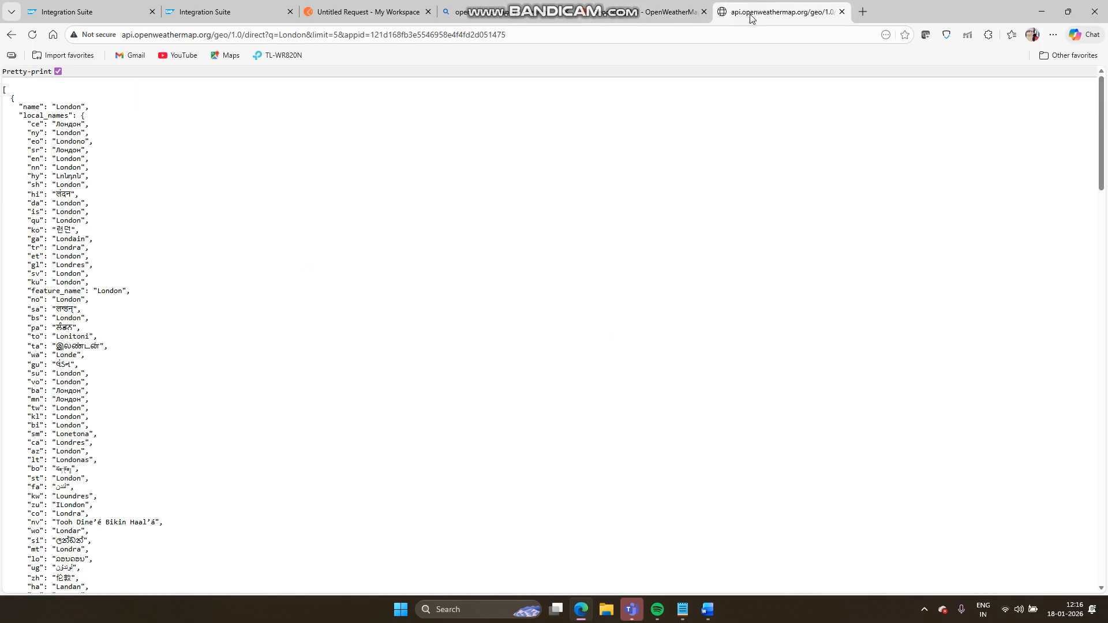
click(865, 12)
key(ctrl+v)
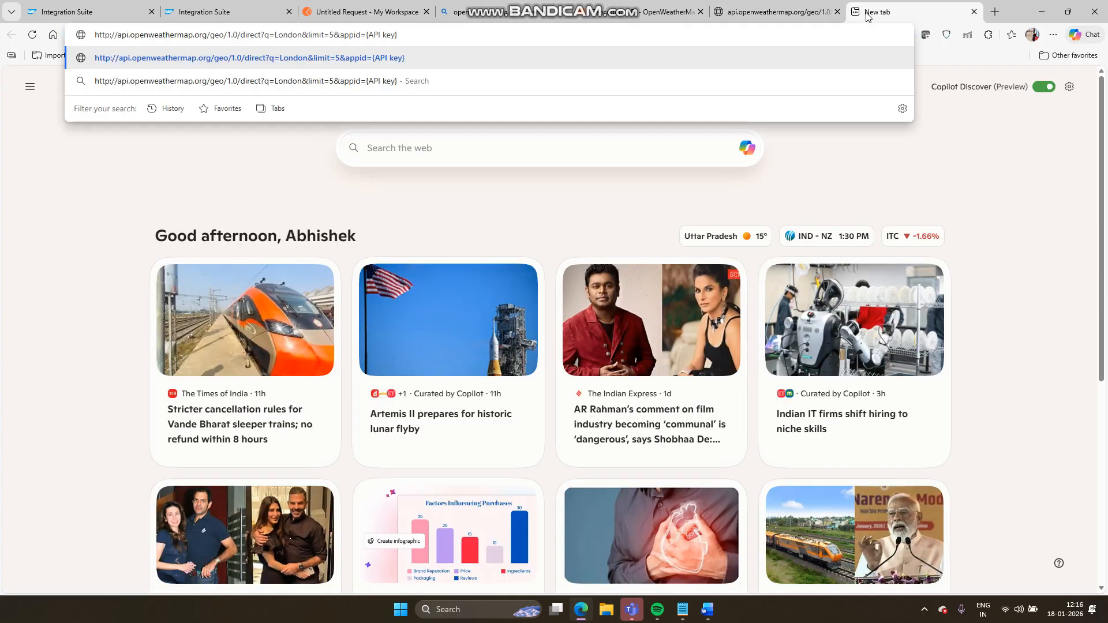
key(BackSpace)
key(BackSpace)
key(BackSpace)
key(BackSpace)
key(BackSpace)
key(BackSpace)
key(BackSpace)
key(BackSpace)
key(BackSpace)
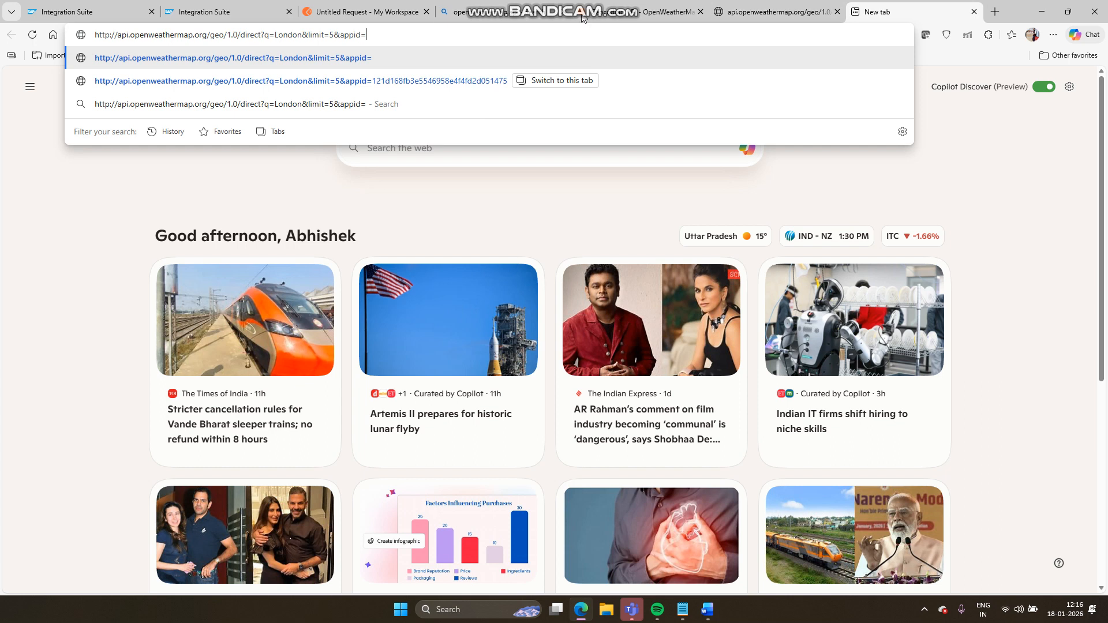
Step: Open the API keys page of the OpenWeather account and copy the Default API key
click(345, 7)
click(663, 12)
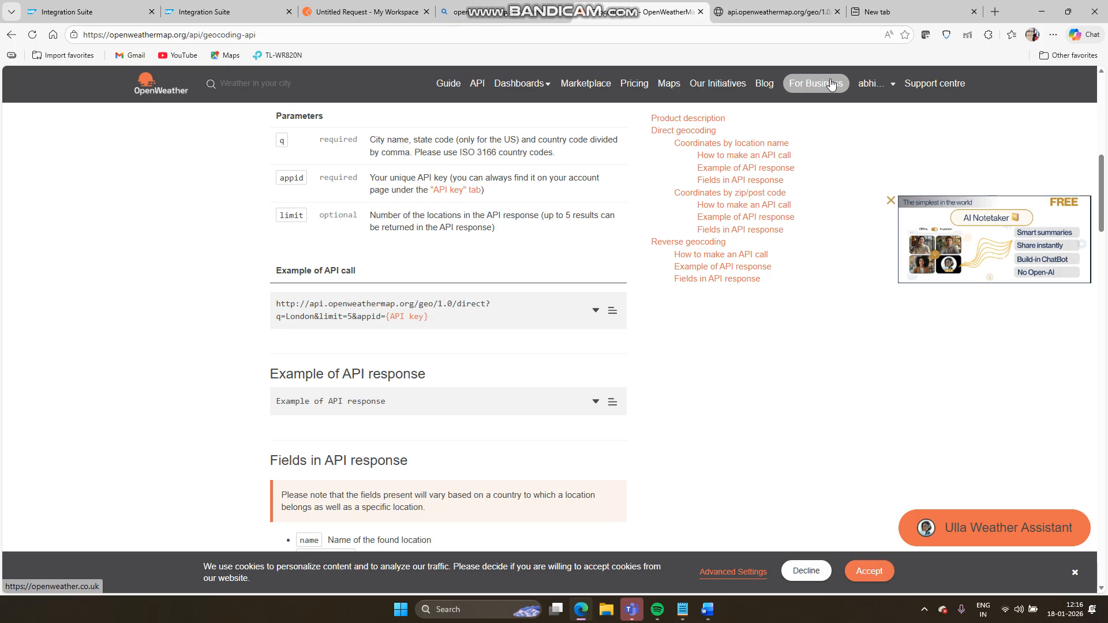
click(865, 84)
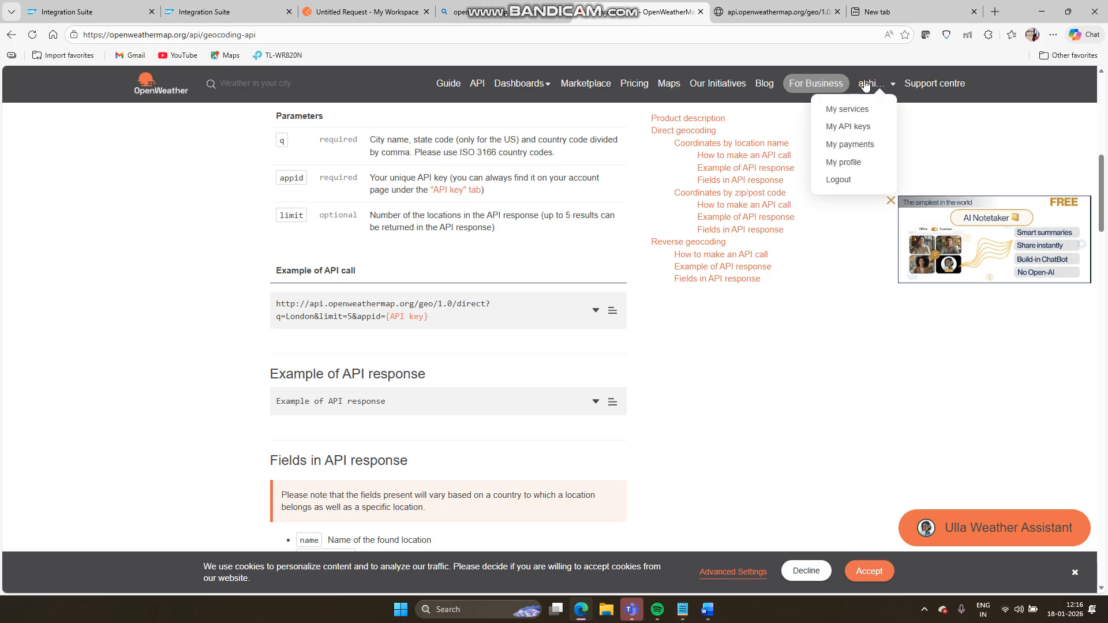
click(846, 127)
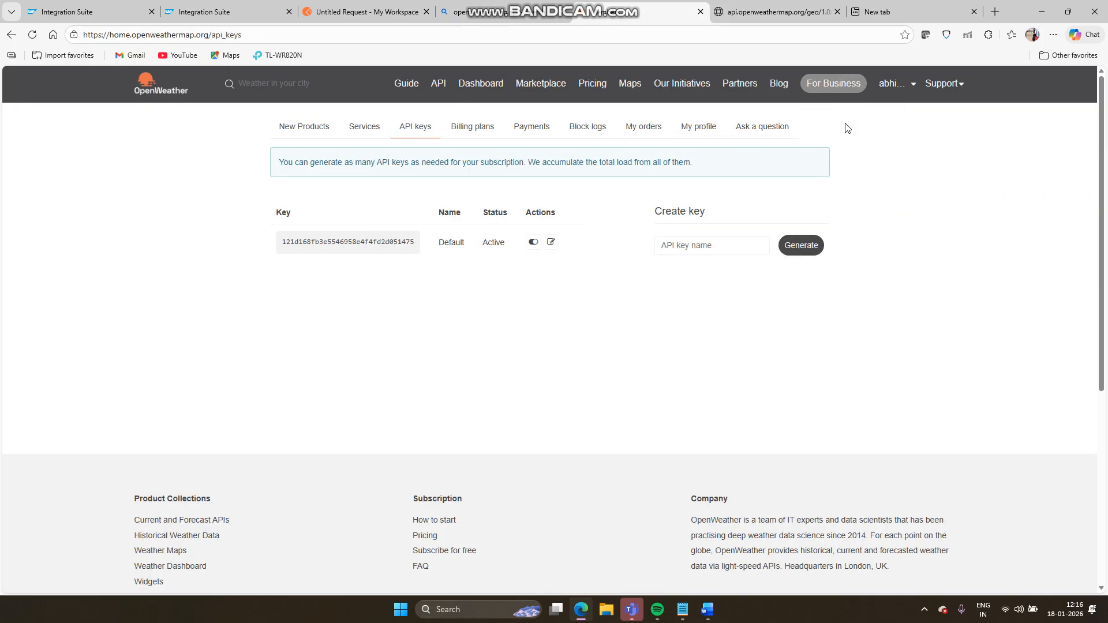
click(402, 243)
double_click(401, 243)
key(ctrl+c)
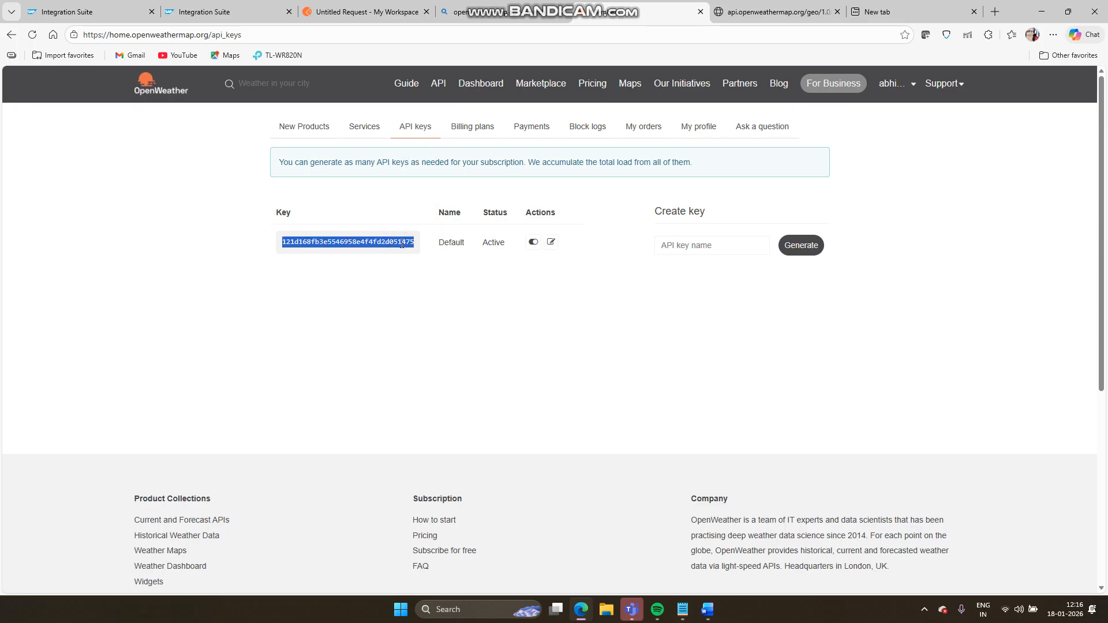
Step: Paste the API key as the appid value of the London geocoding URL and load the request
click(870, 8)
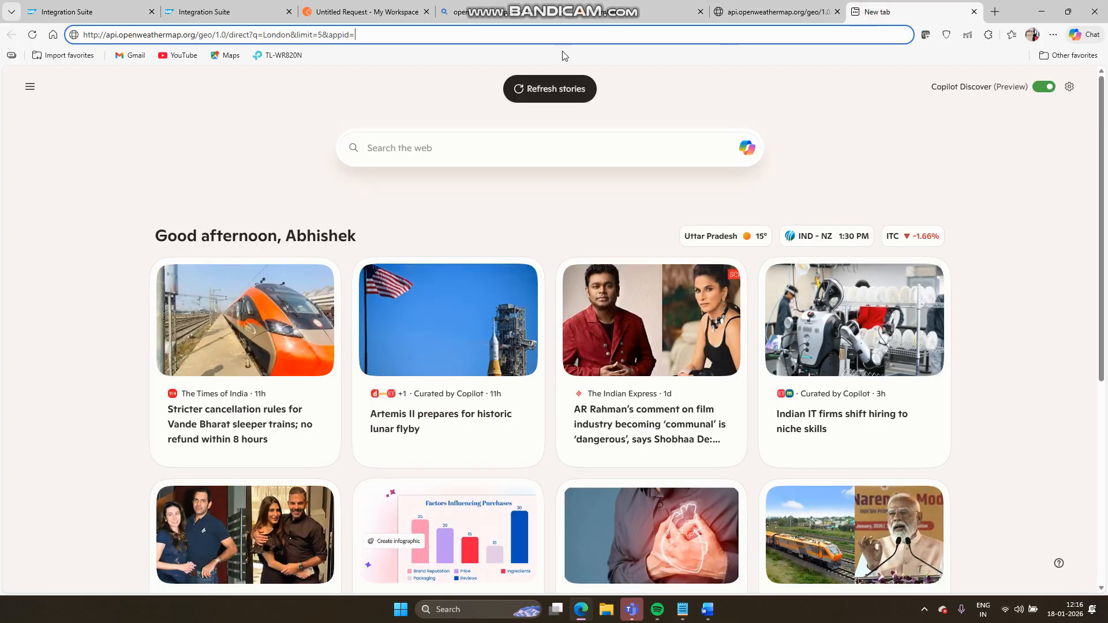
key(ctrl+v)
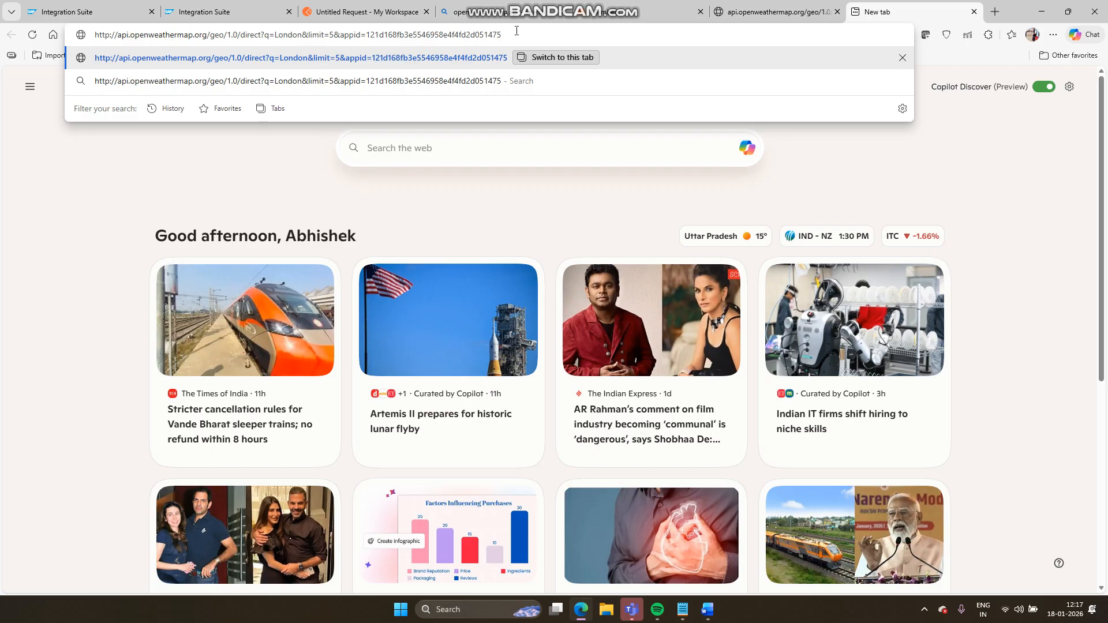
key(Return)
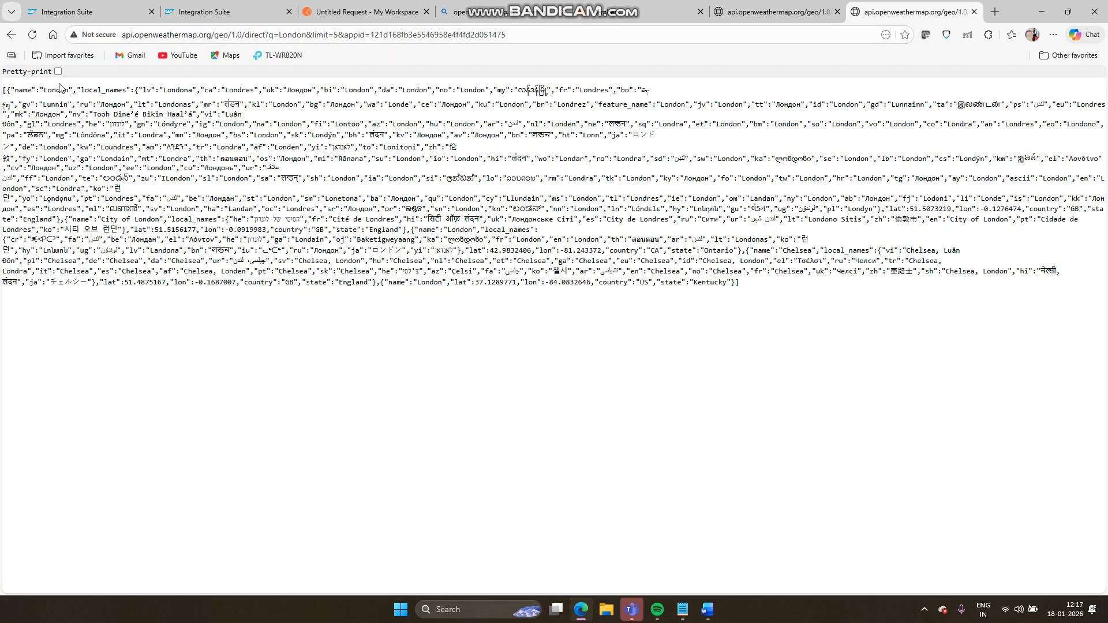
Step: Pretty-print the London geocoding response, examine its name, lat and lon fields, and switch to the untitled Postman request
click(58, 71)
scroll(118, 361, down, 1)
scroll(118, 361, down, 15)
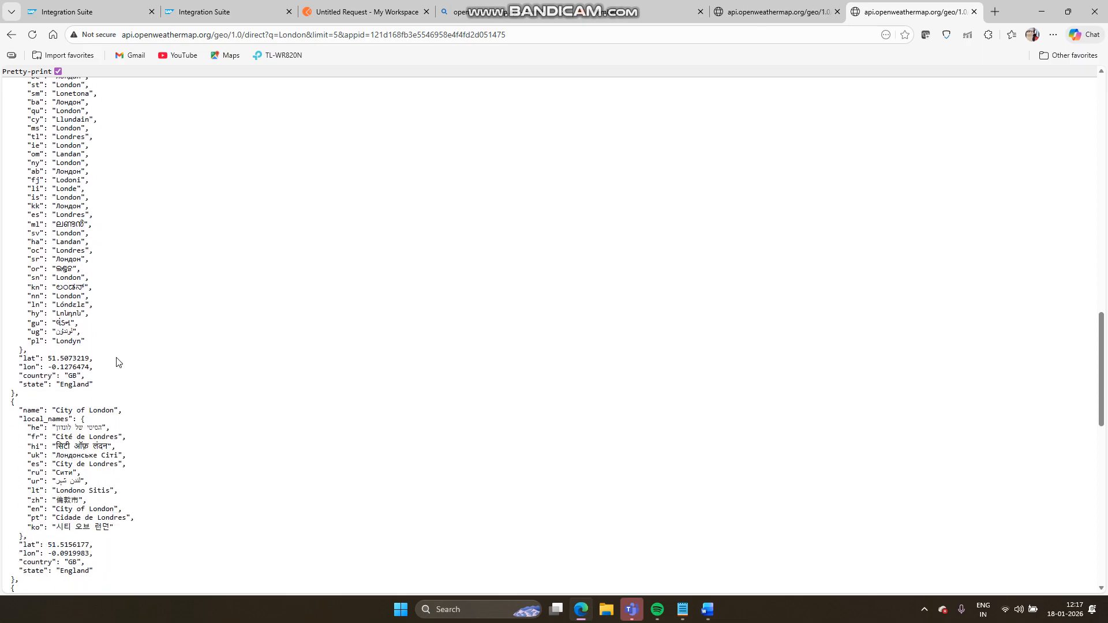
scroll(118, 361, up, 10)
scroll(118, 362, up, 5)
click(348, 12)
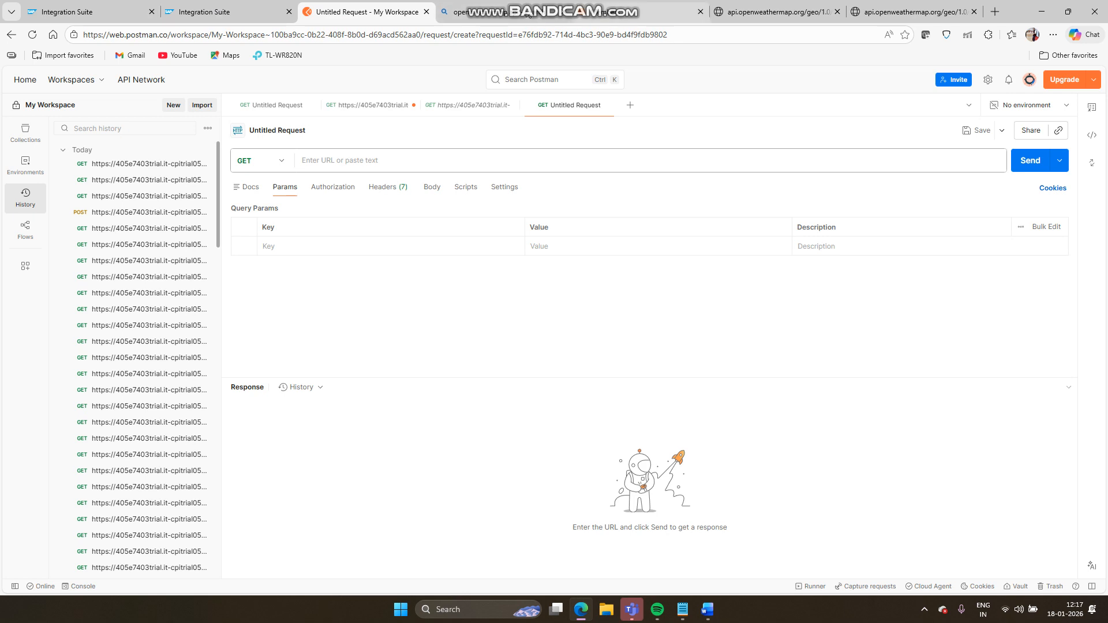
Step: Return to the OpenWeatherMap_to_Email flow and add a Request Reply step between Start and End
click(233, 12)
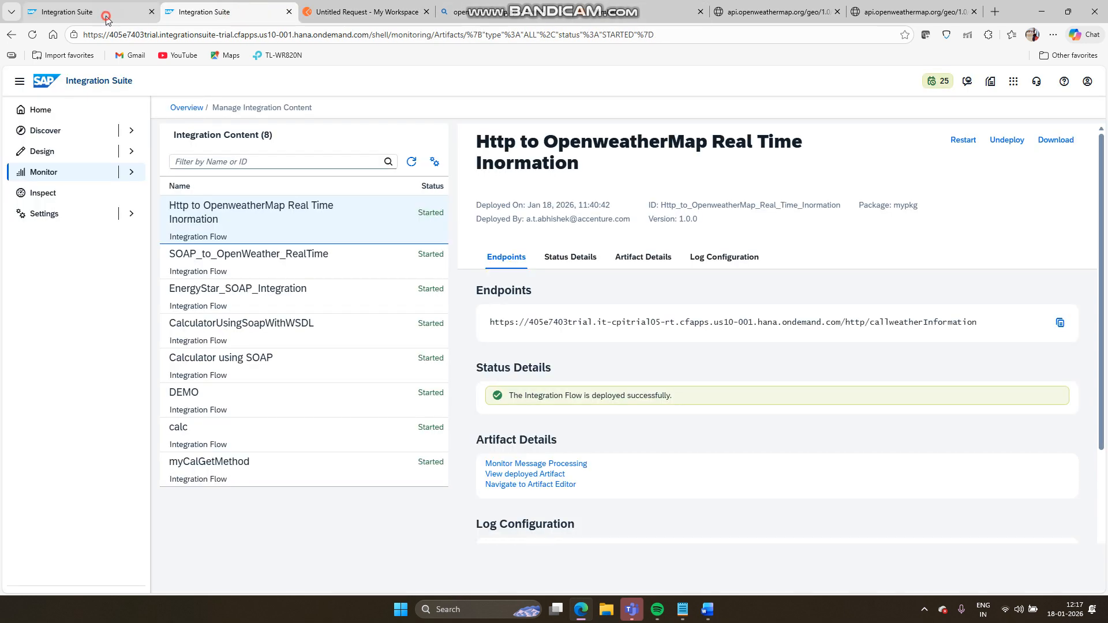
click(107, 17)
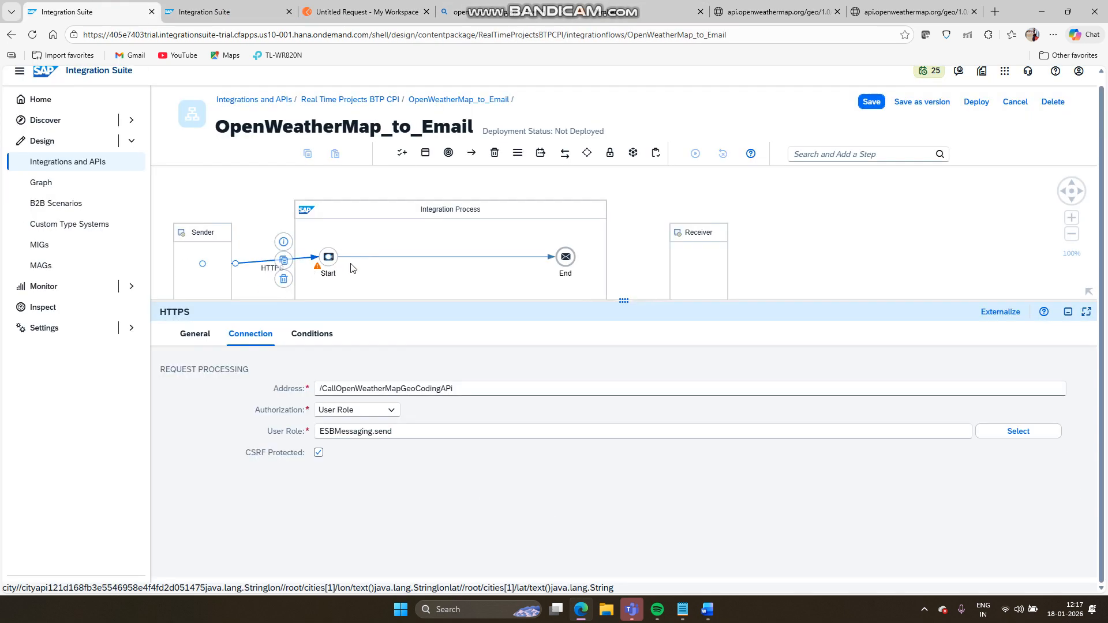
click(392, 257)
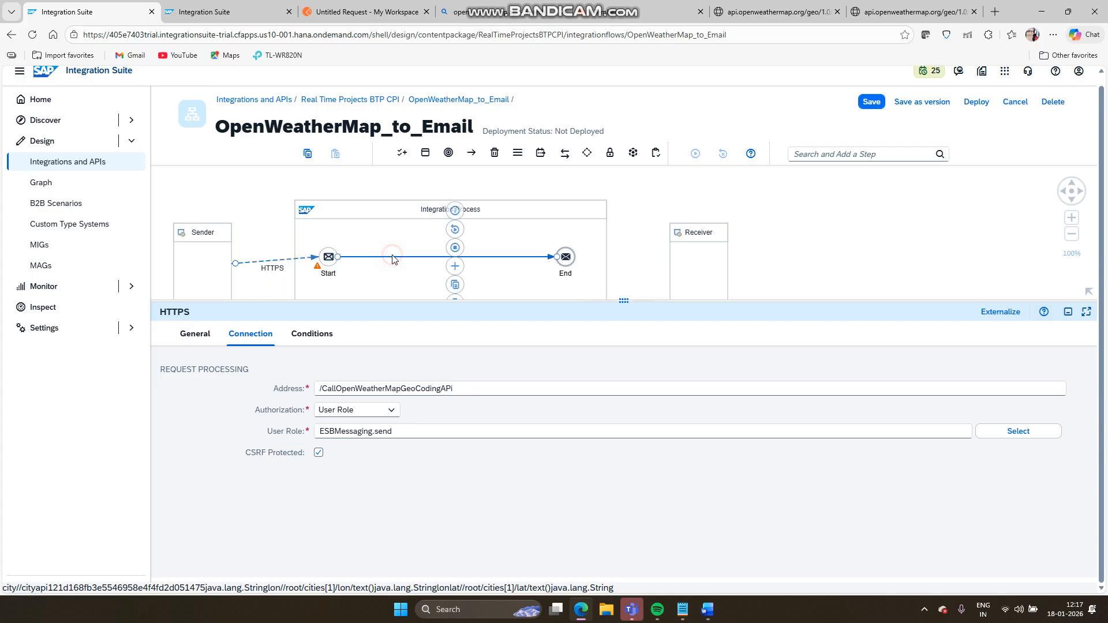
click(454, 266)
text(req)
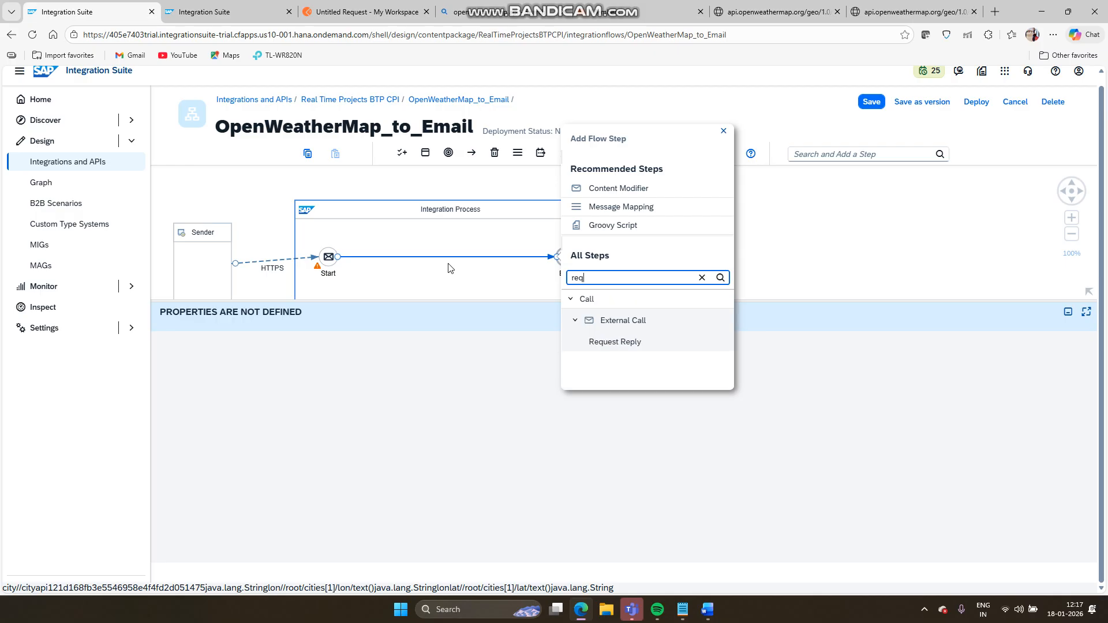
click(611, 343)
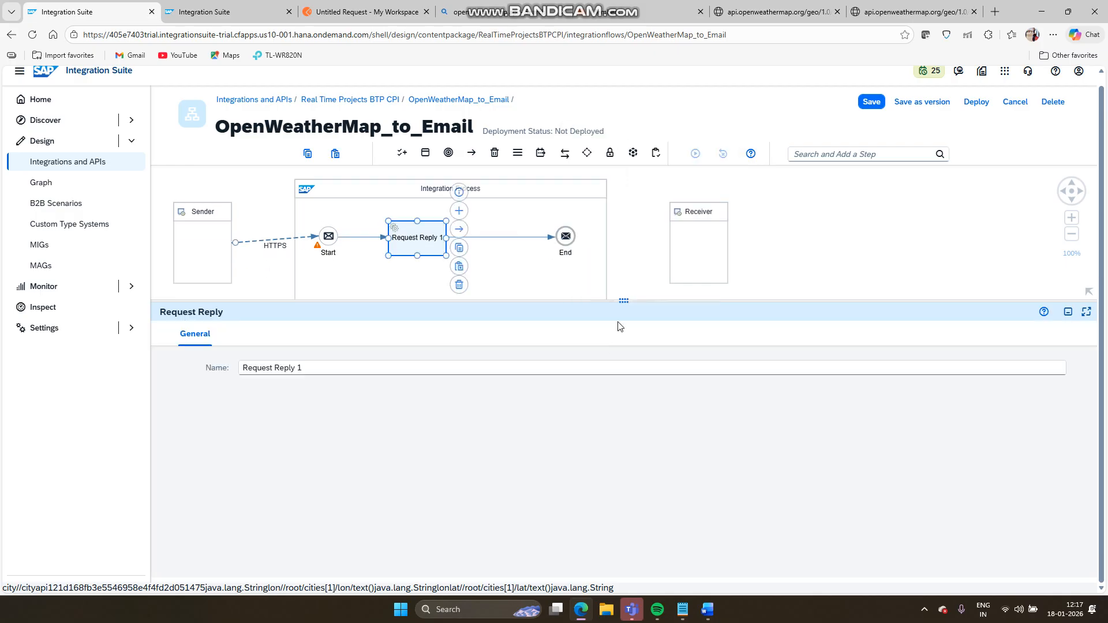
Step: Place the Receiver below the Integration Process and connect Request Reply 1 to it with an HTTP adapter
drag(623, 301, 615, 430)
drag(701, 251, 421, 367)
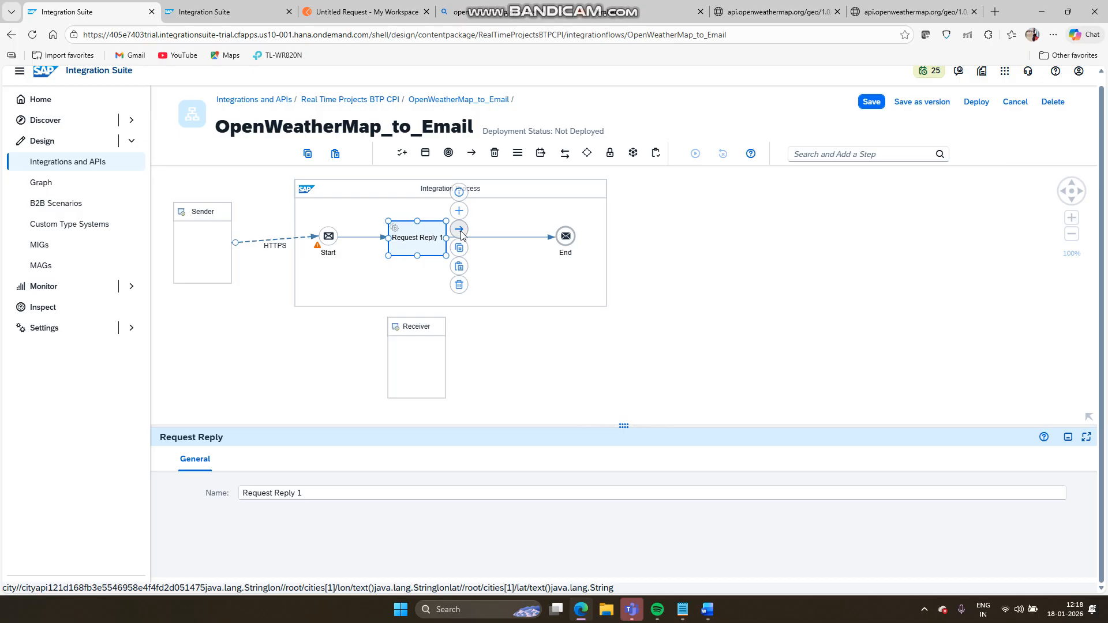
drag(459, 229, 416, 358)
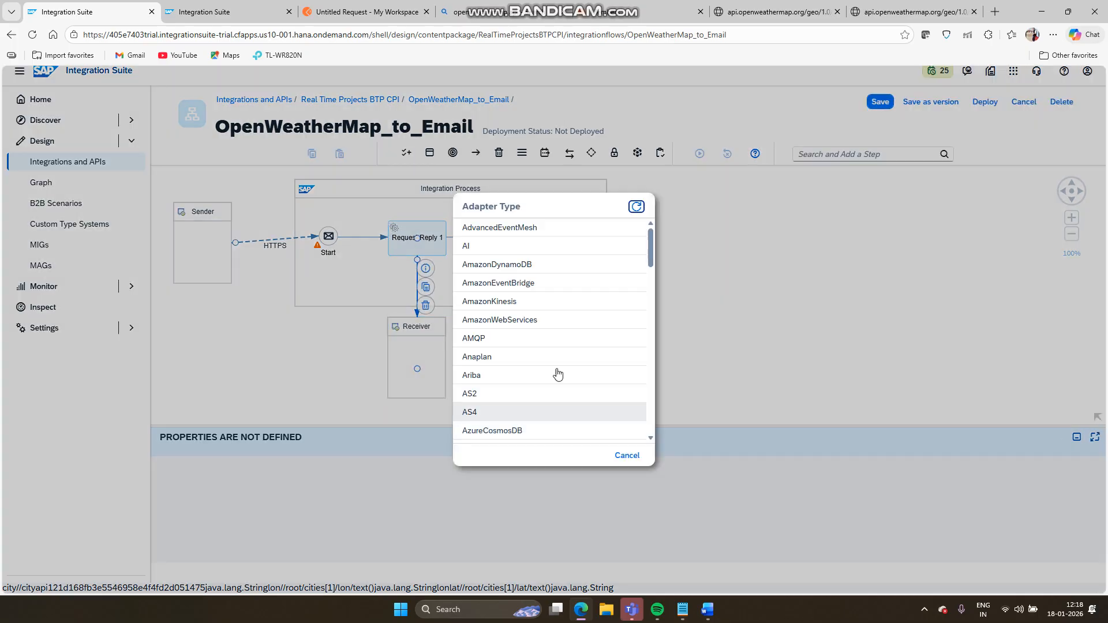
scroll(548, 360, down, 2)
scroll(542, 348, down, 6)
click(541, 349)
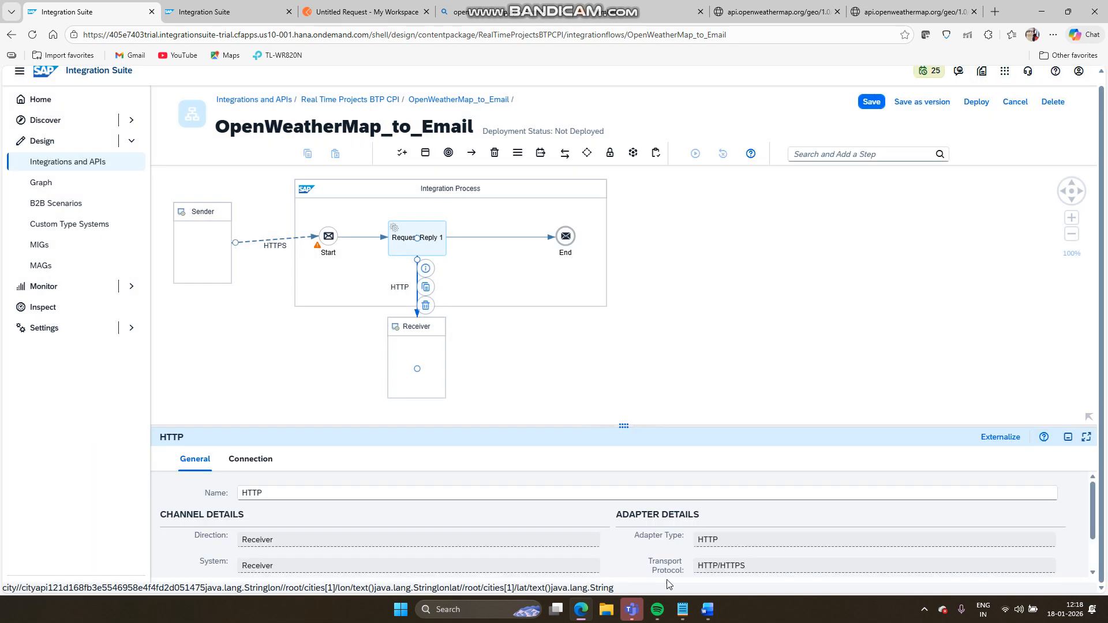
Step: Open the connection details of the HTTP channel between Request Reply 1 and the Receiver, ready to fill in its address
click(581, 609)
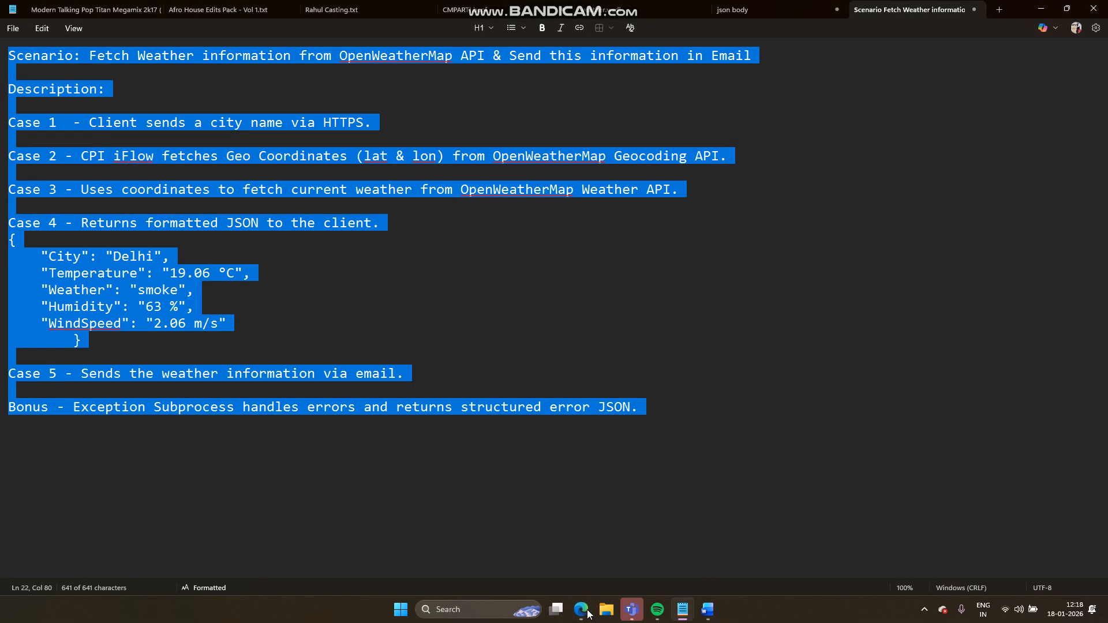
click(582, 609)
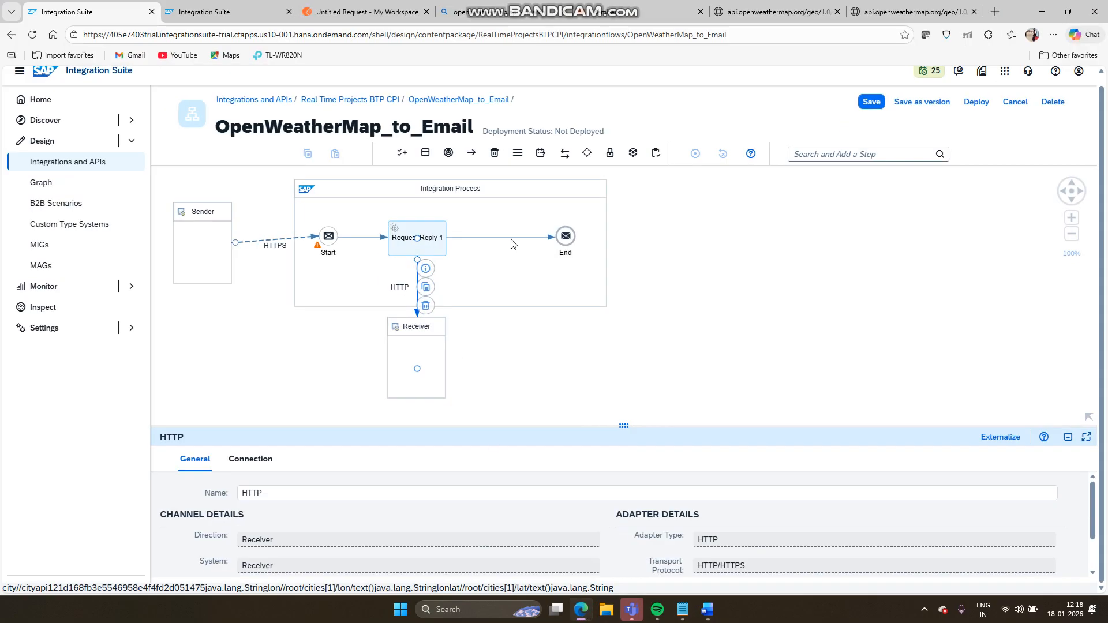
click(521, 399)
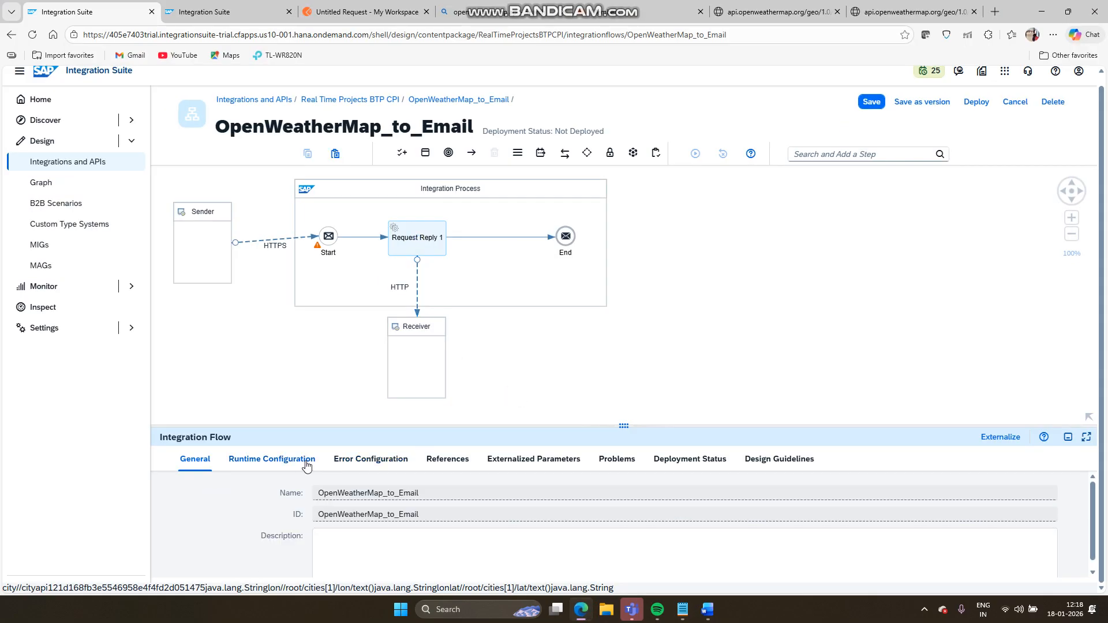
click(418, 284)
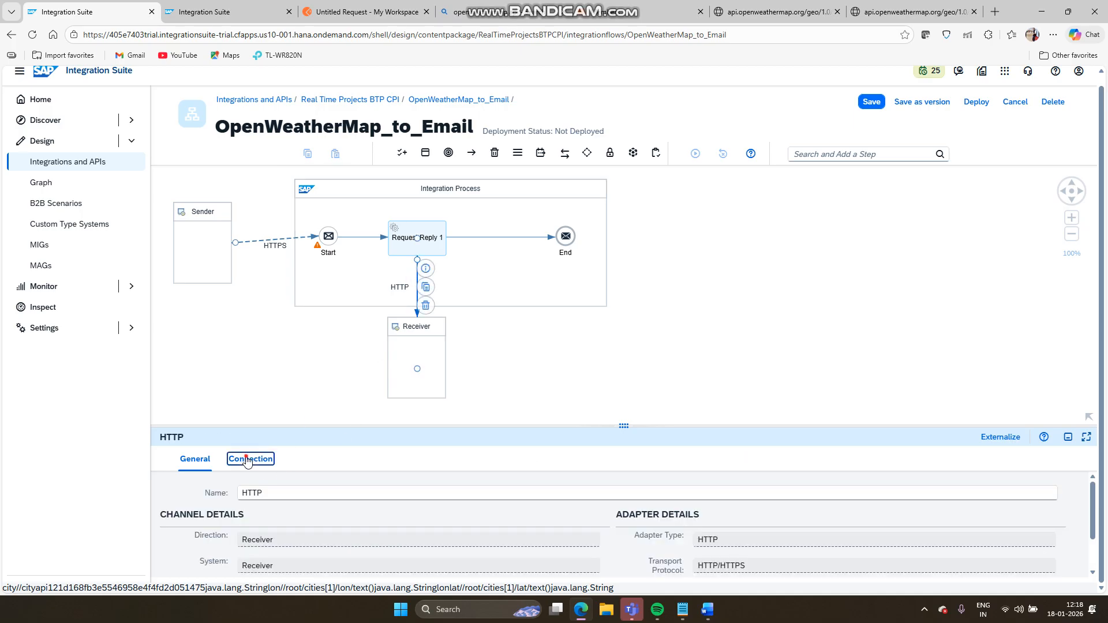
click(248, 459)
click(359, 511)
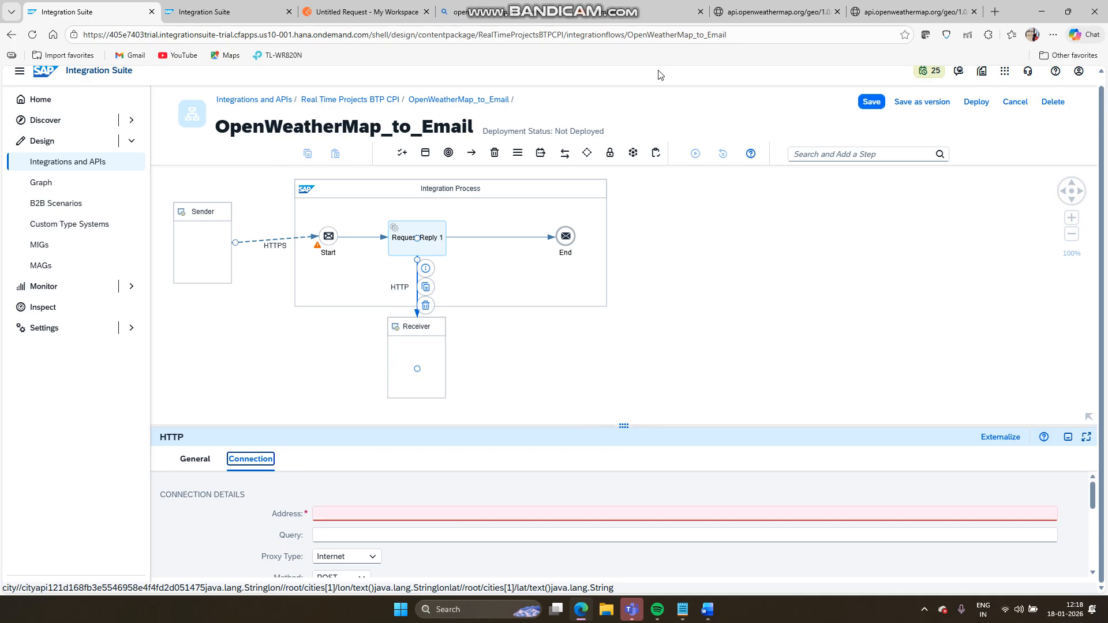
Step: Open the Geocoding API documentation on the OpenWeather site and copy the example London API call
click(934, 8)
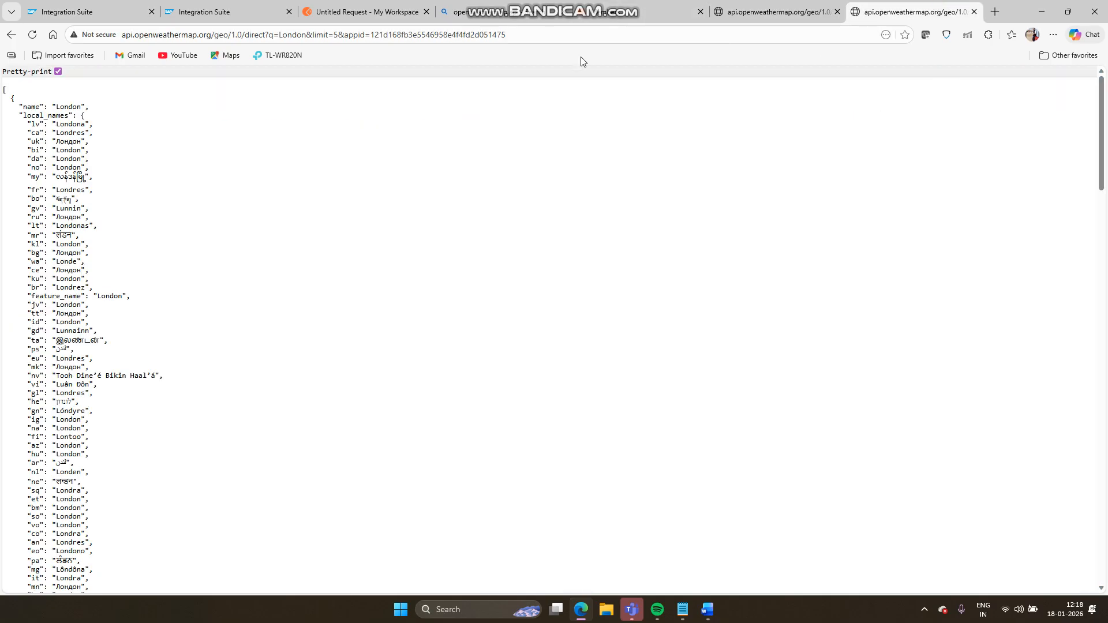
click(567, 33)
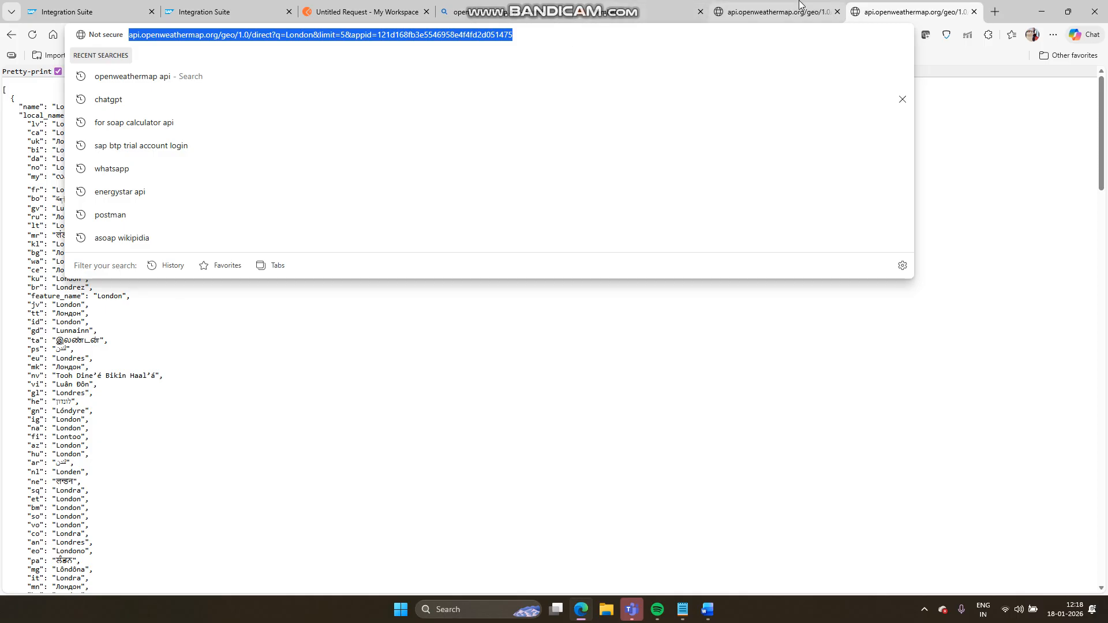
click(652, 13)
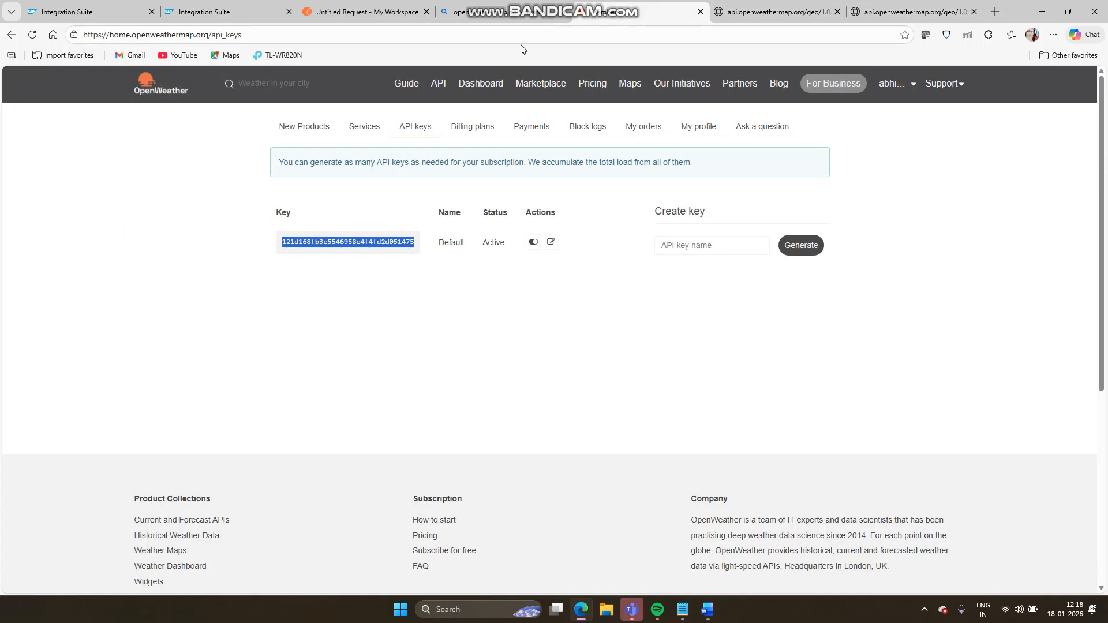
click(439, 87)
scroll(478, 336, down, 20)
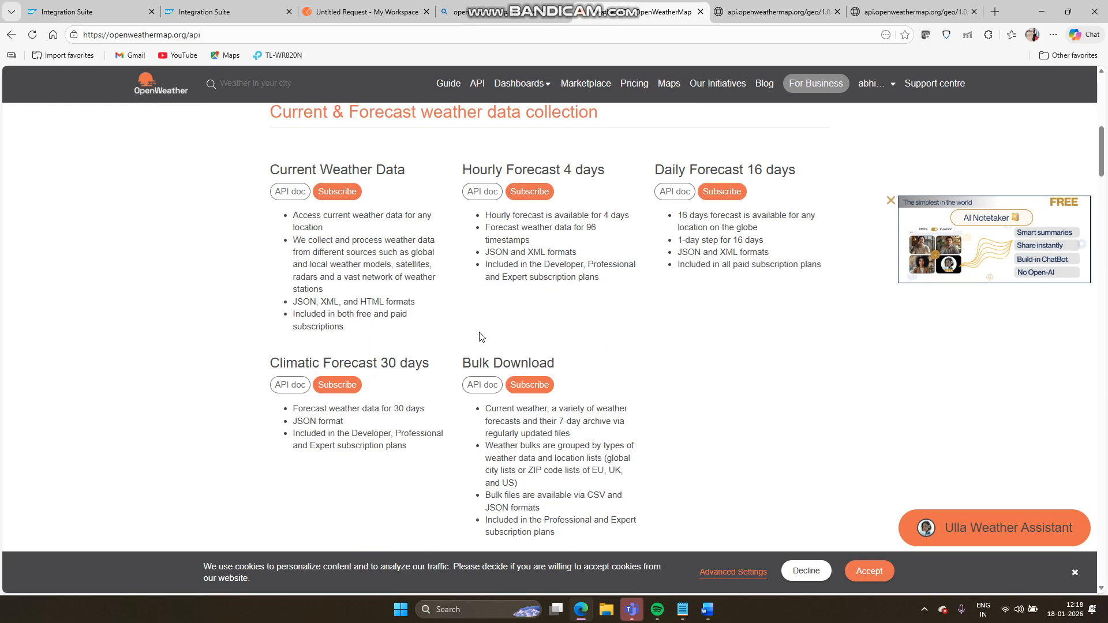
scroll(479, 335, down, 15)
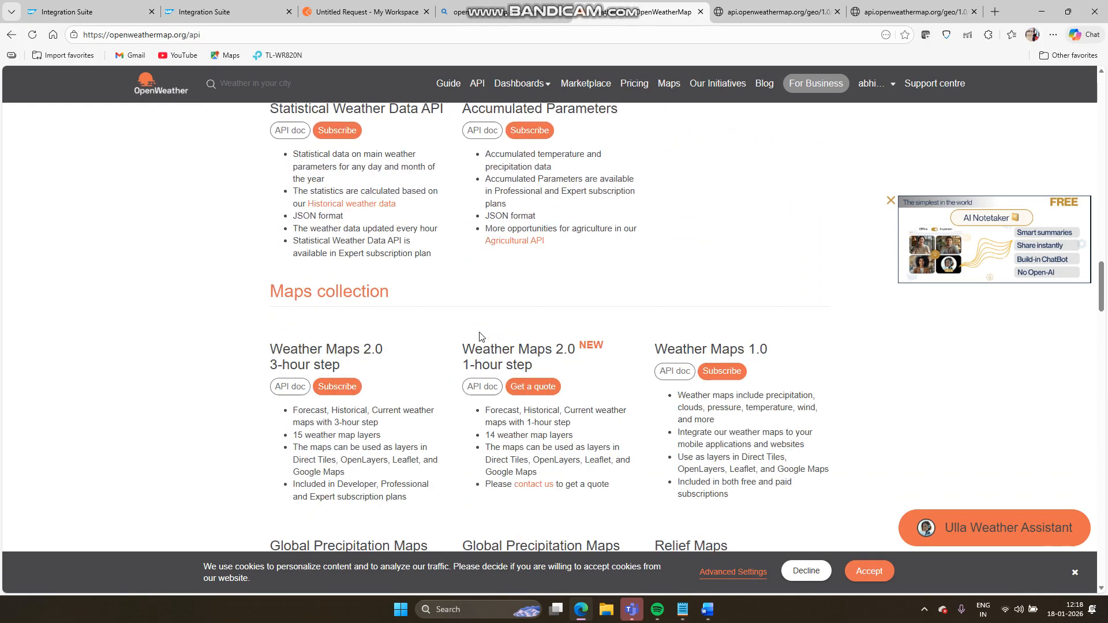
scroll(479, 336, down, 4)
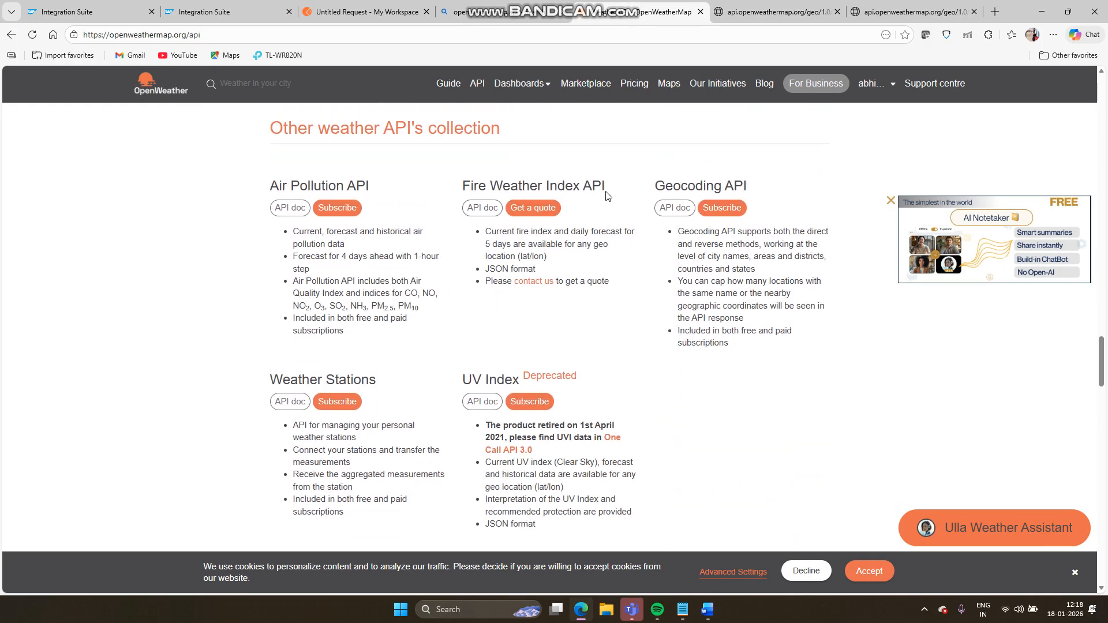
click(668, 209)
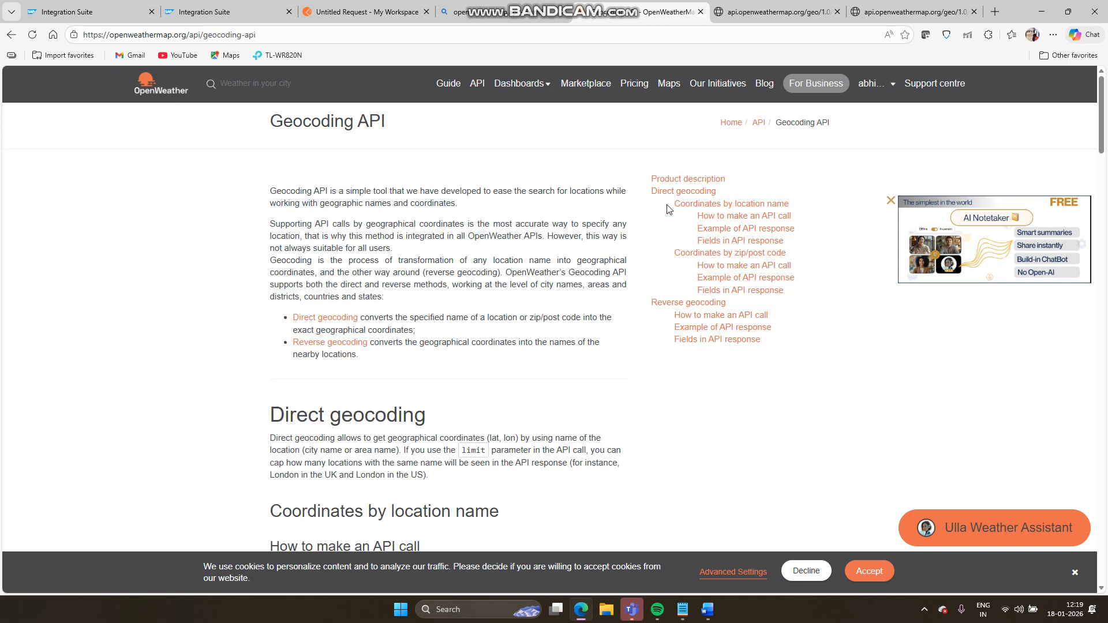
scroll(499, 295, down, 4)
scroll(499, 295, down, 4)
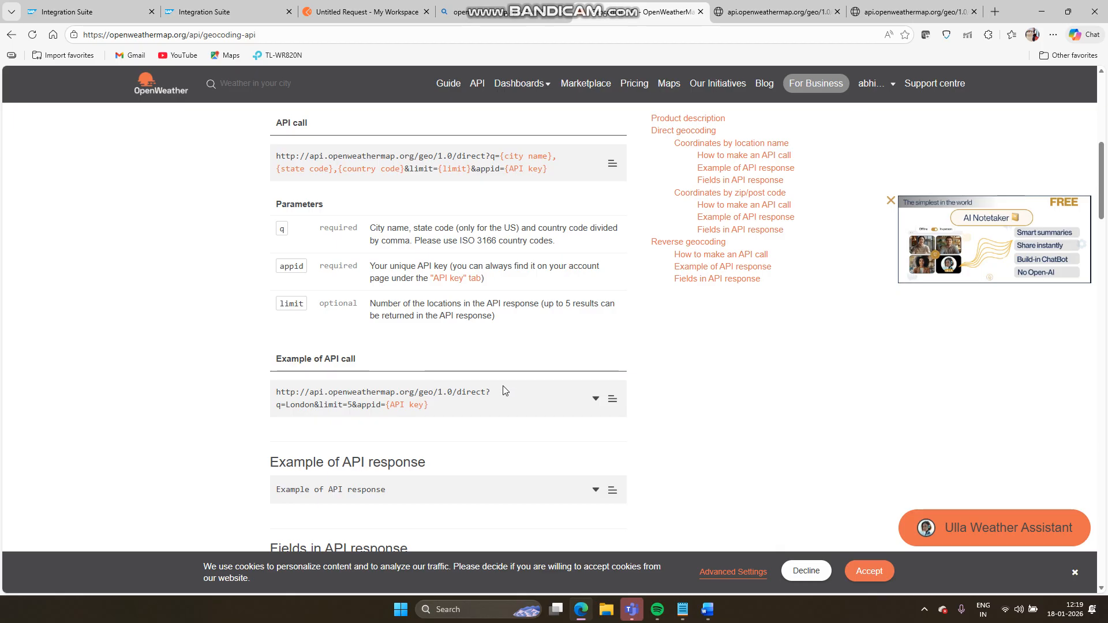
click(611, 400)
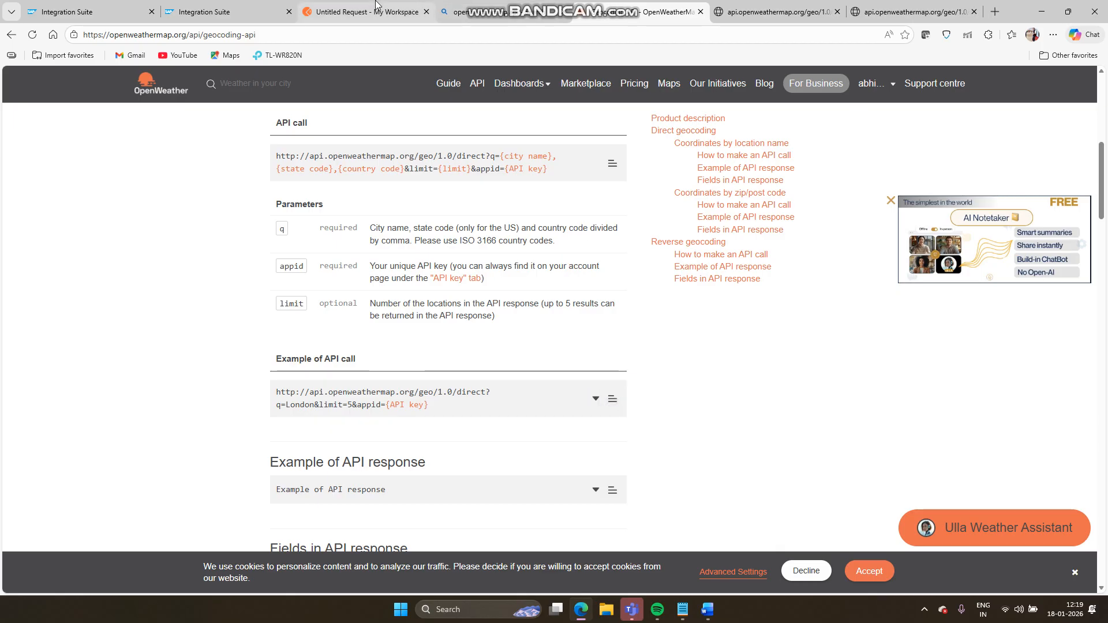
Step: Paste the example London geocoding call into the Address of the HTTP receiver channel and compare it with the working browser request
click(207, 4)
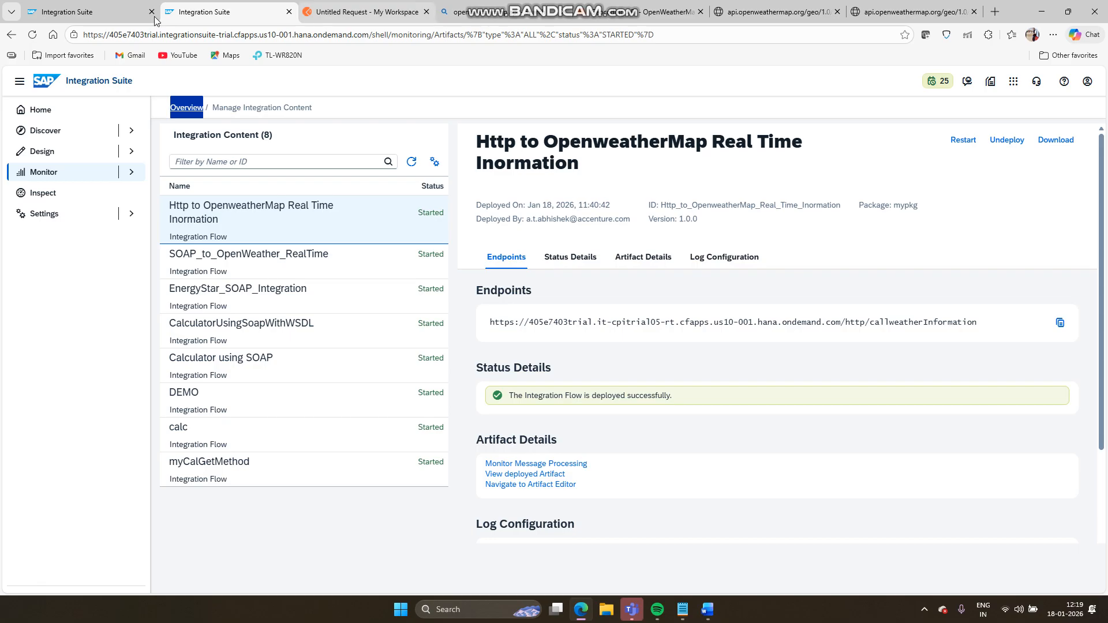
click(69, 5)
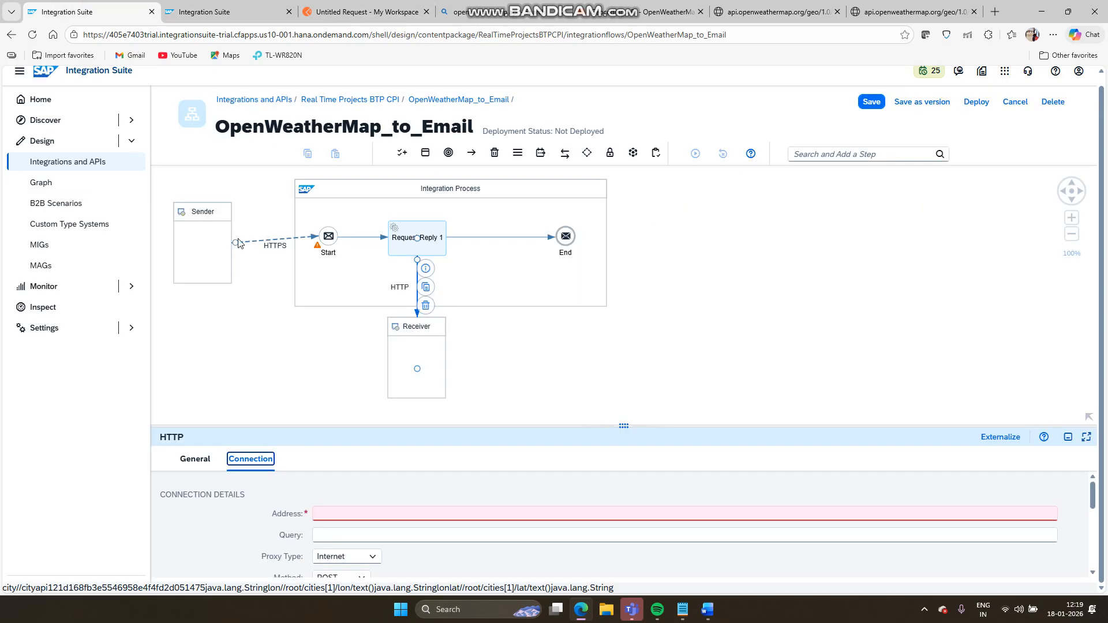
click(365, 515)
key(ctrl+v)
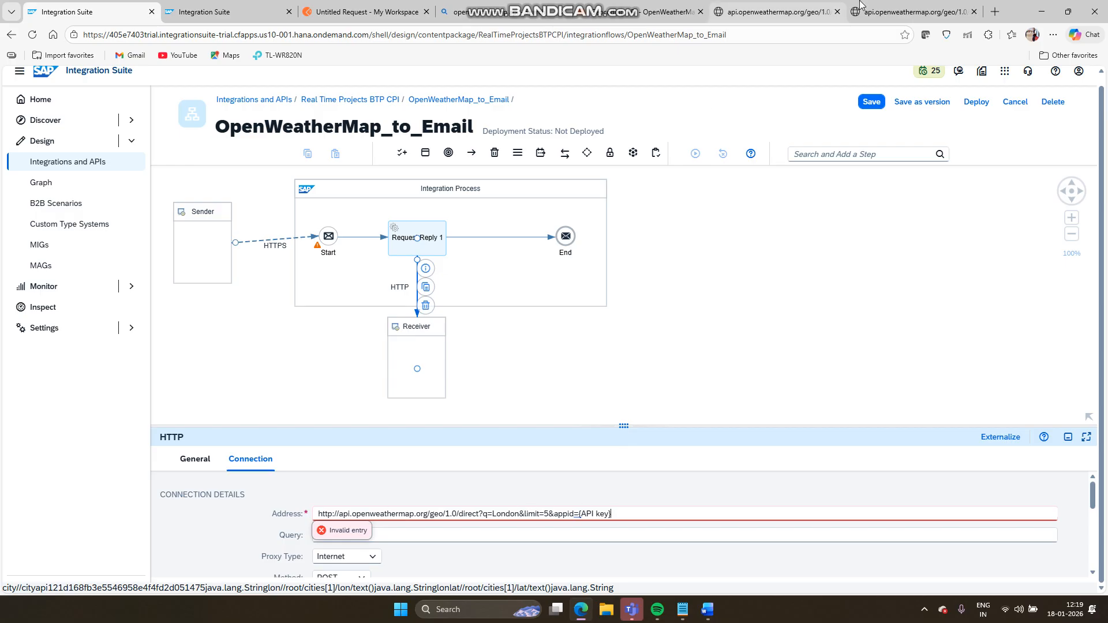
click(891, 9)
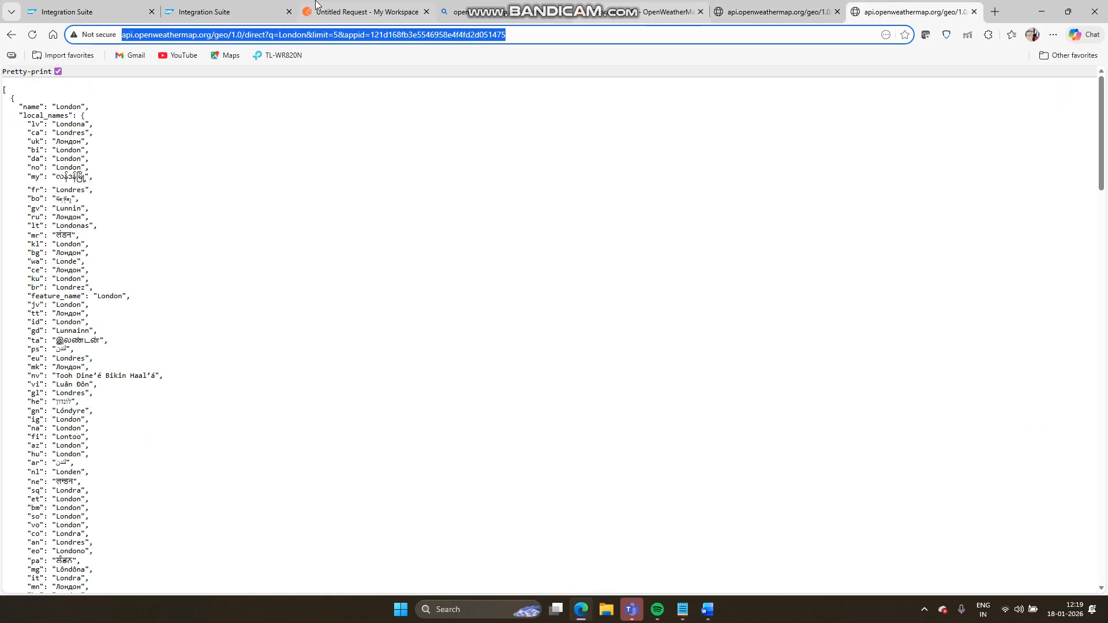
click(110, 4)
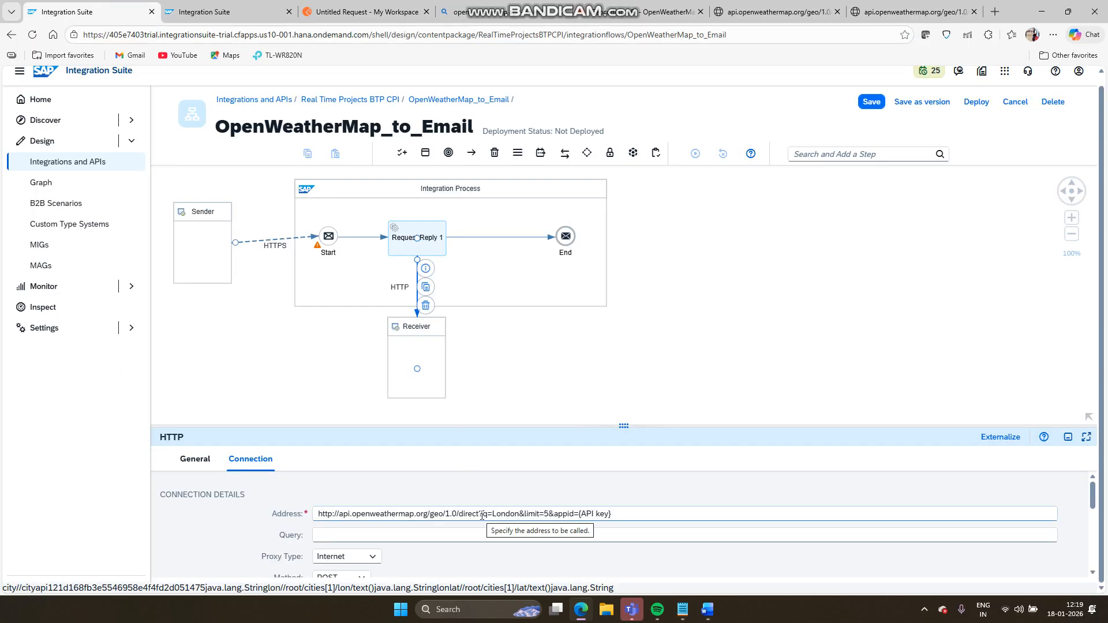
drag(480, 512, 641, 512)
key(ctrl+c)
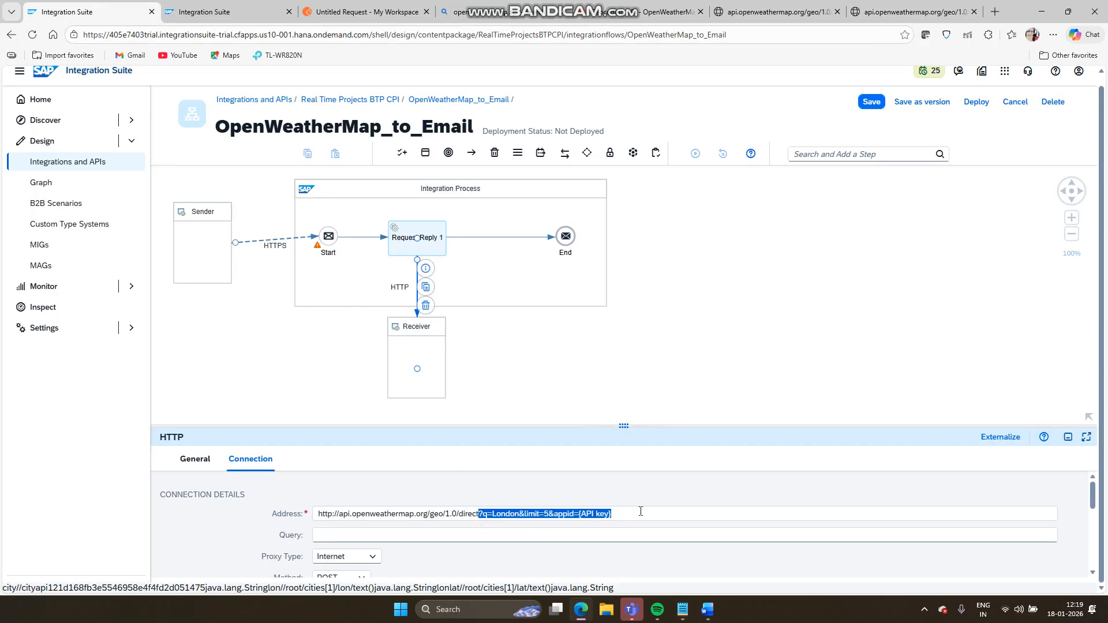
key(BackSpace)
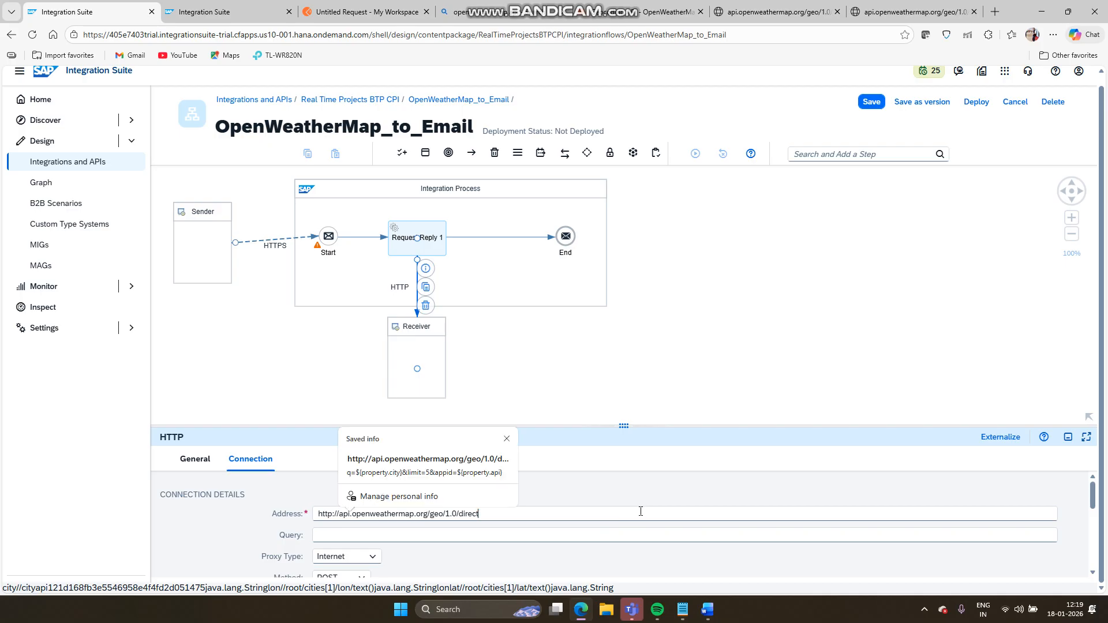
click(585, 534)
key(ctrl+v)
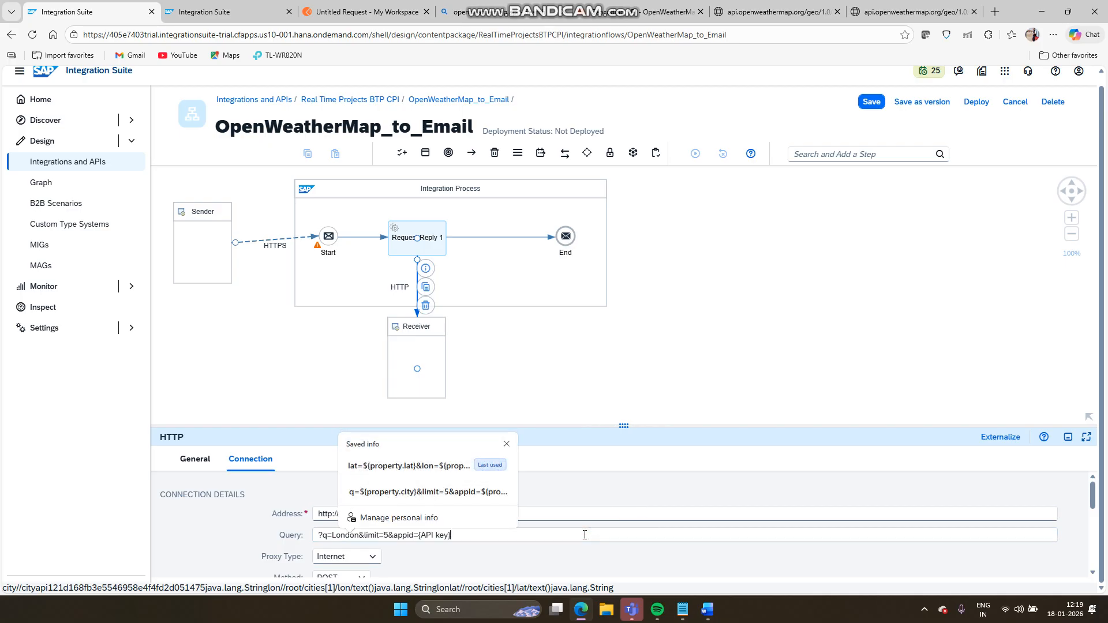
click(324, 535)
key(BackSpace)
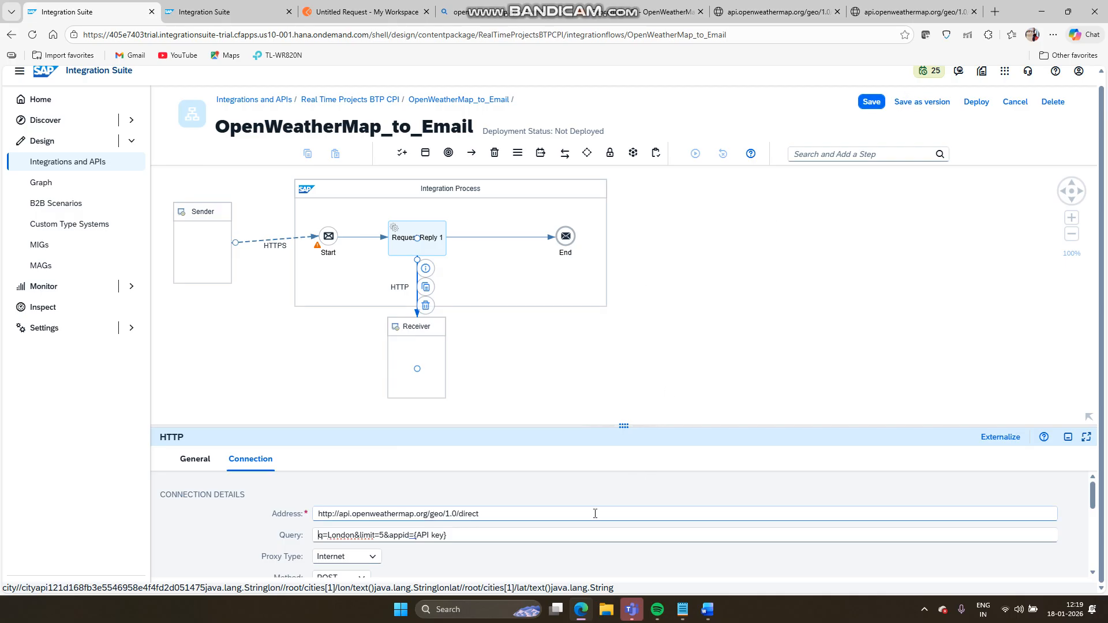
Step: Remove the {API key} placeholder from the Query so that it ends with appid=
click(450, 535)
key(BackSpace)
key(BackSpace)
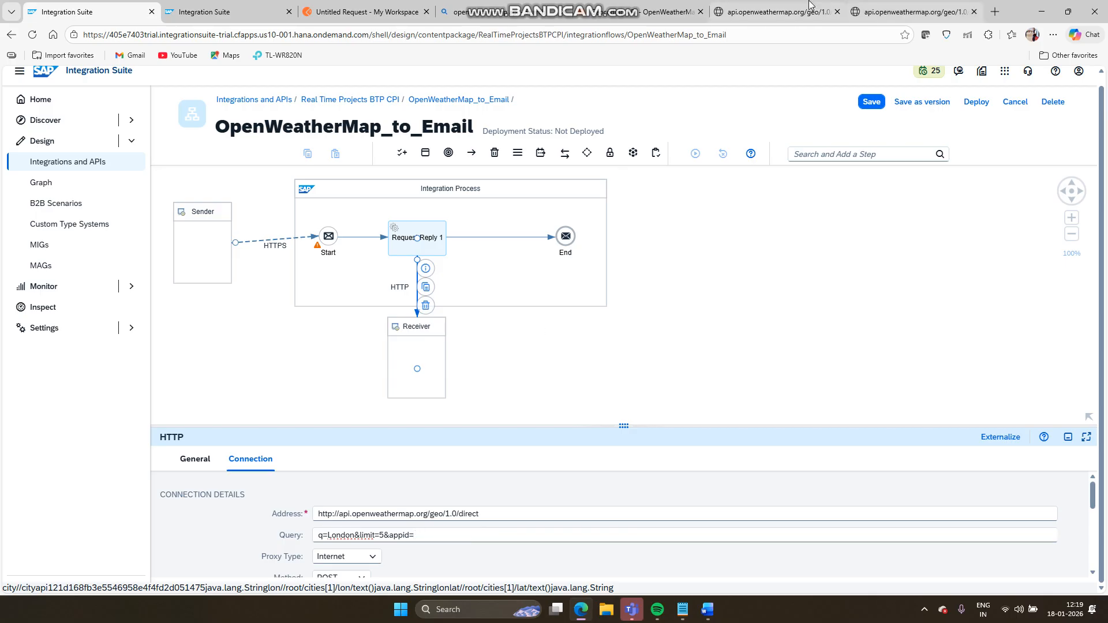
Step: Open the API keys page of the OpenWeather account again and copy the Default API key
click(629, 17)
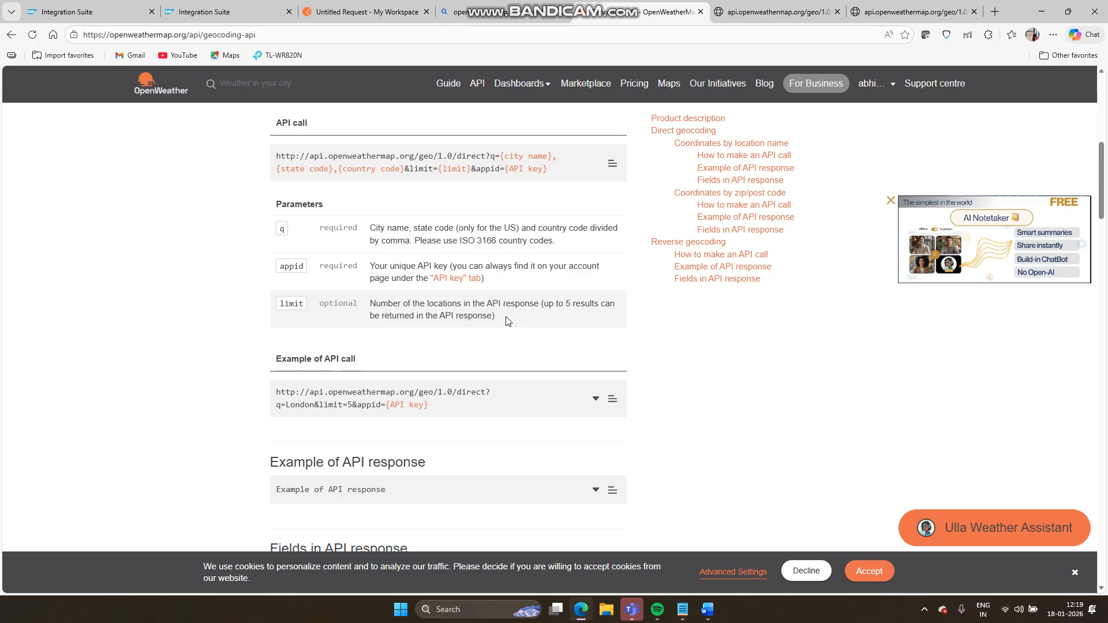
click(871, 85)
click(839, 123)
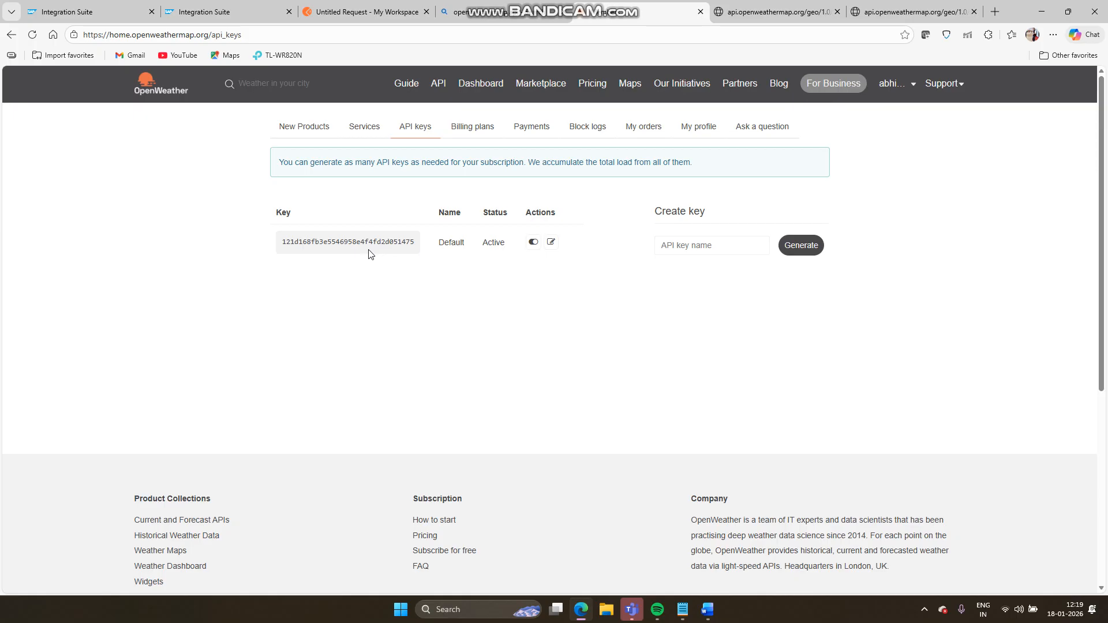
double_click(372, 243)
key(ctrl+c)
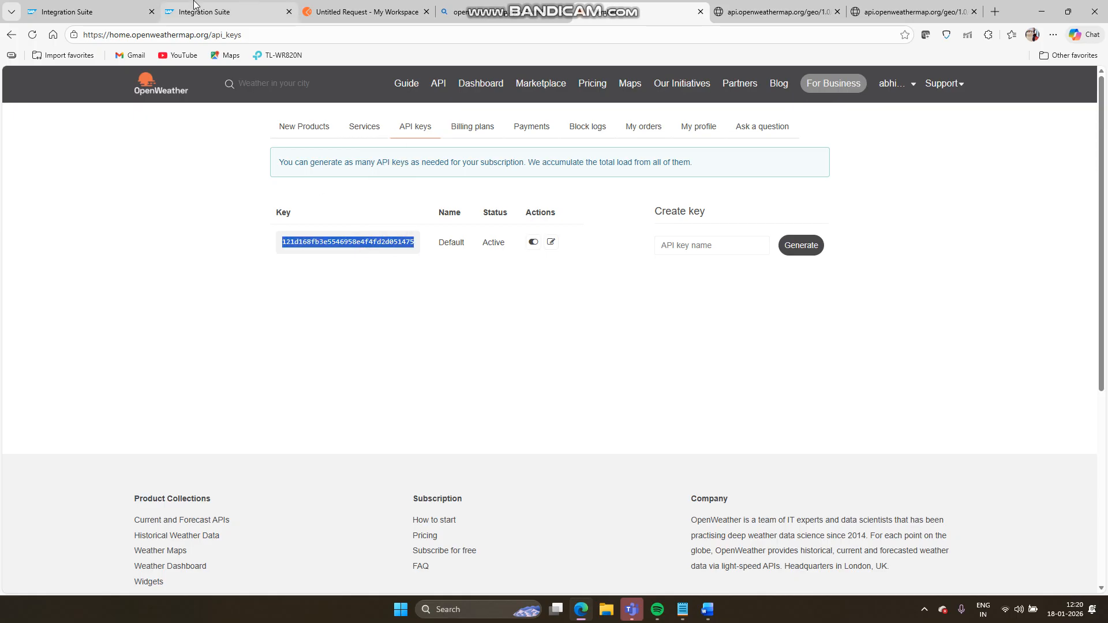
Step: Return to the OpenWeatherMap_to_Email flow and paste the copied API key after appid= in the HTTP receiver channel's Query
click(89, 7)
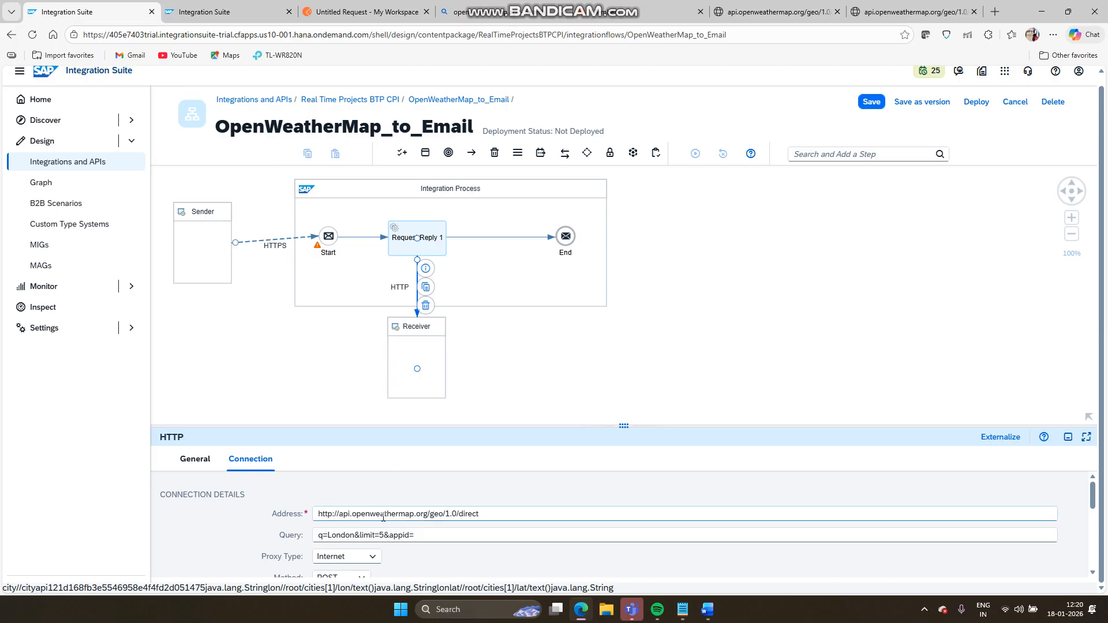
click(421, 534)
key(ctrl+v)
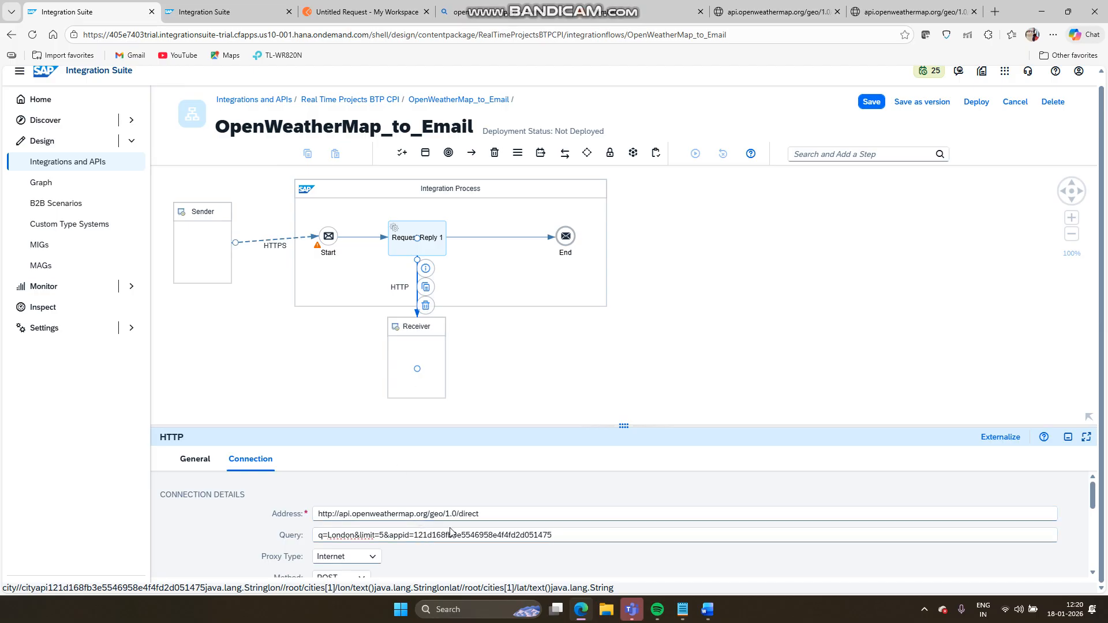
Step: Set the HTTP receiver channel's method to GET and its authentication to None
scroll(451, 532, down, 2)
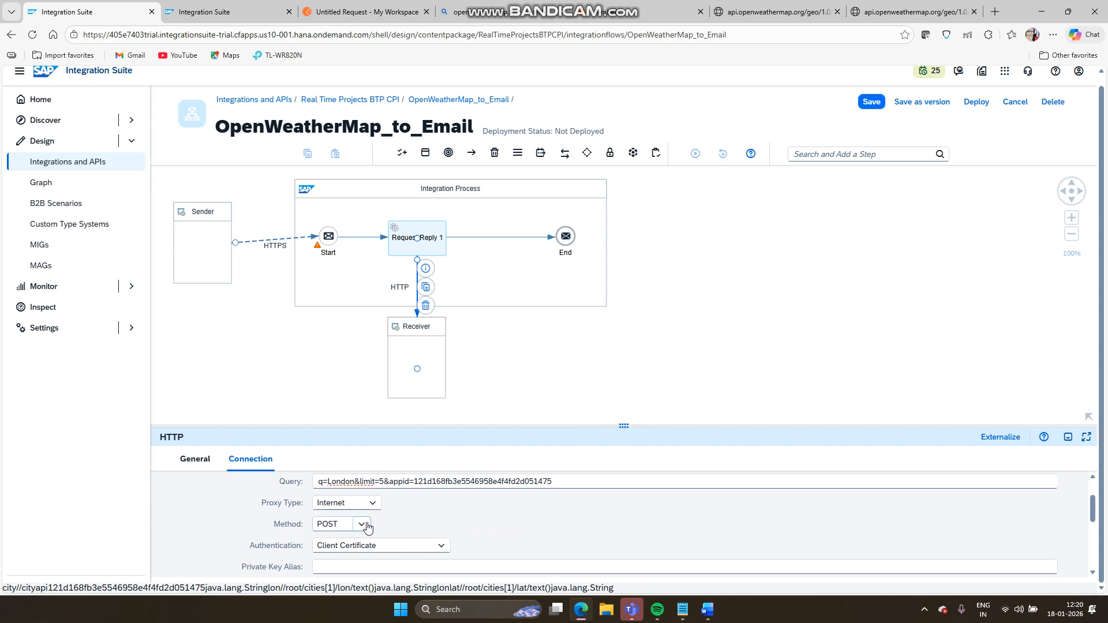
click(362, 524)
click(332, 415)
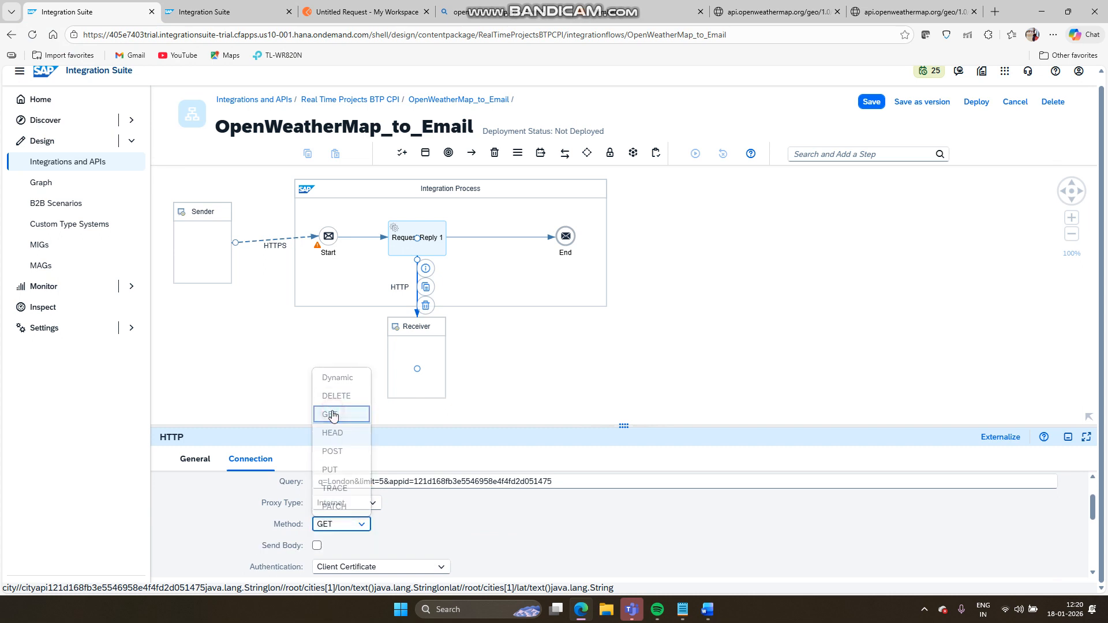
scroll(421, 526, down, 2)
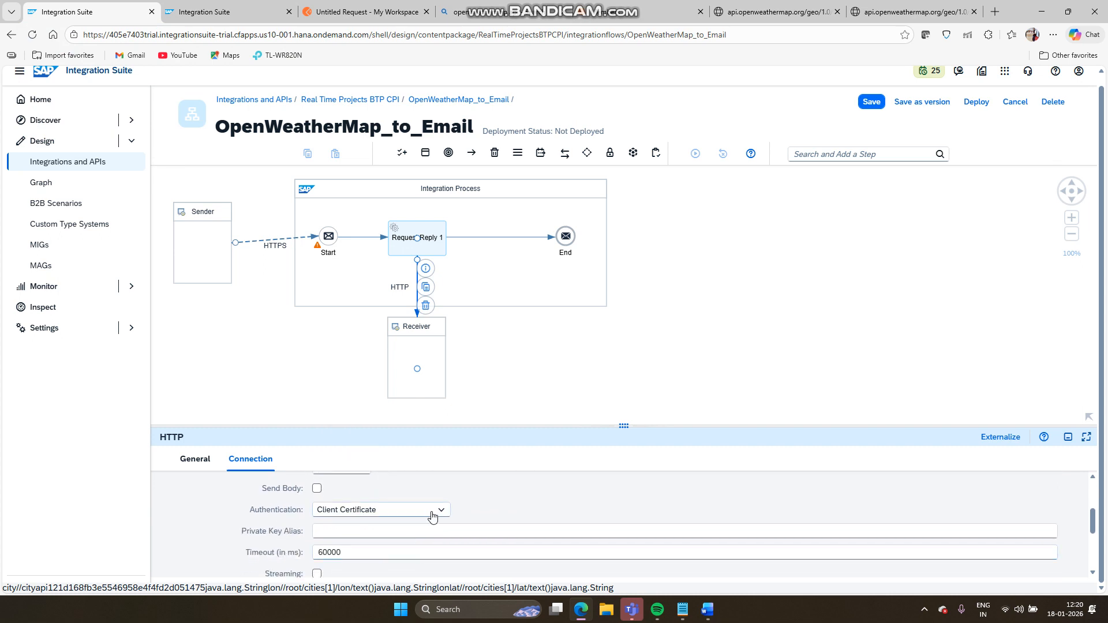
click(436, 510)
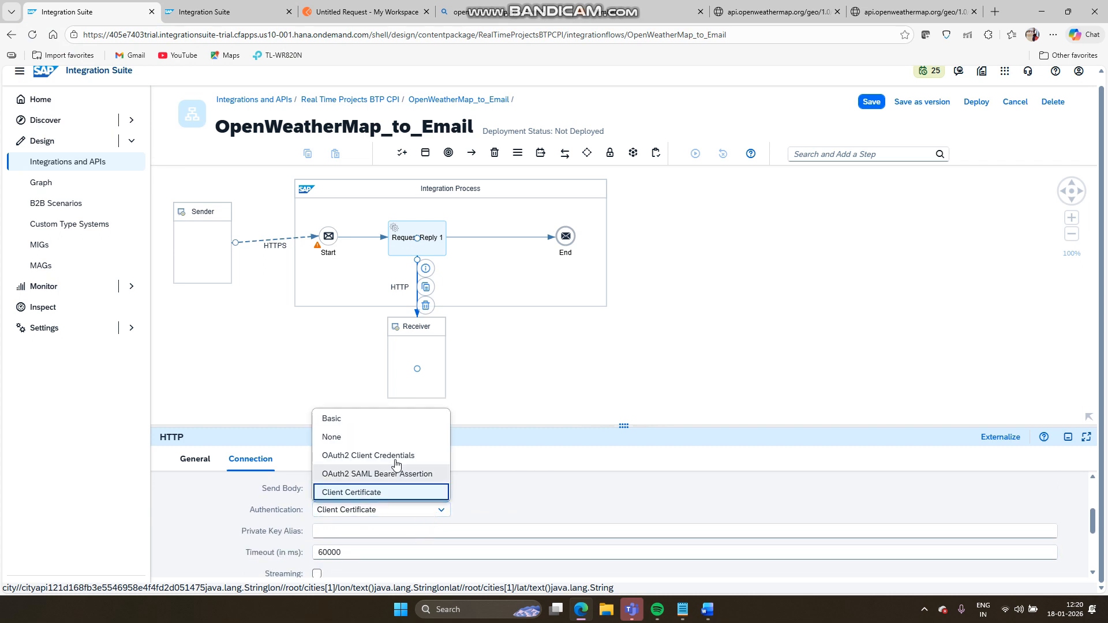
click(359, 437)
scroll(427, 542, down, 2)
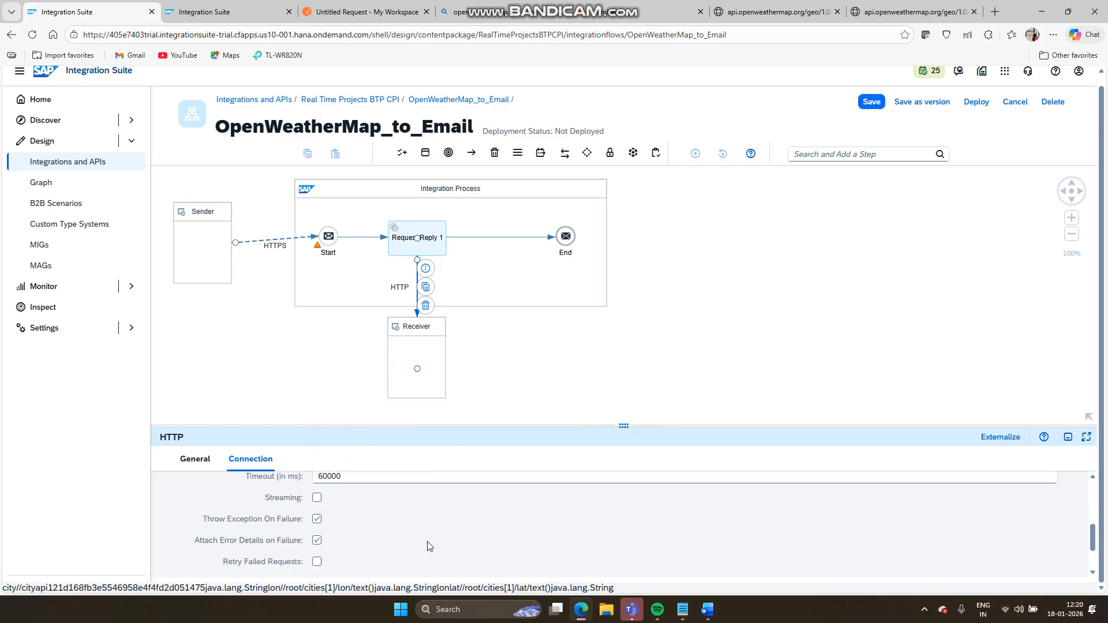
scroll(428, 544, up, 5)
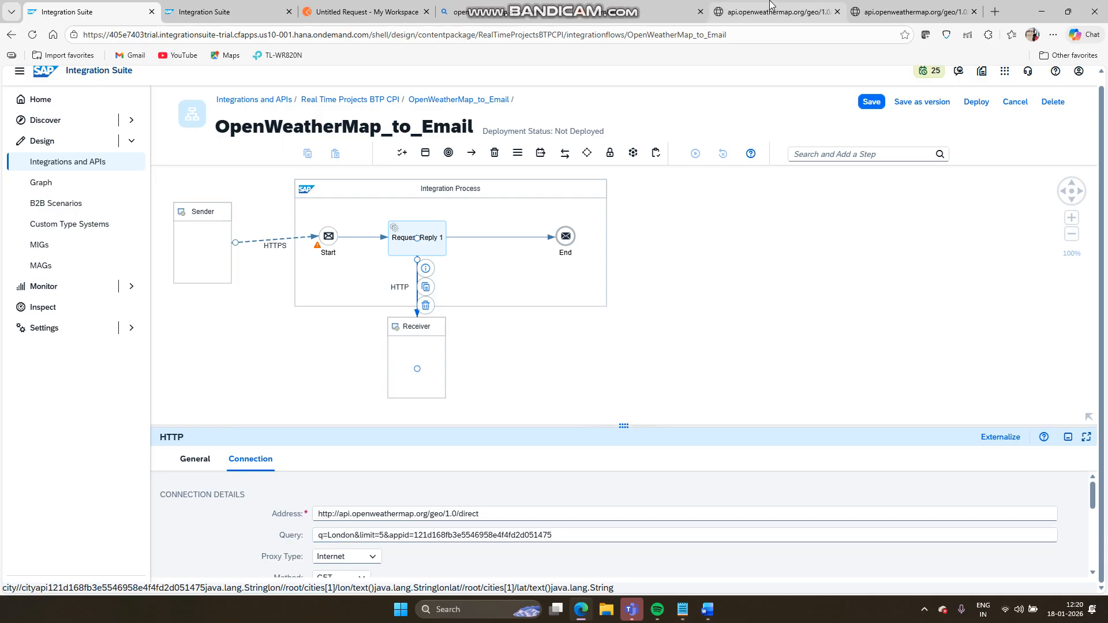
Step: Check the London geocoding request in the browser, and review the connection settings of the flow's HTTPS sender channel
click(900, 12)
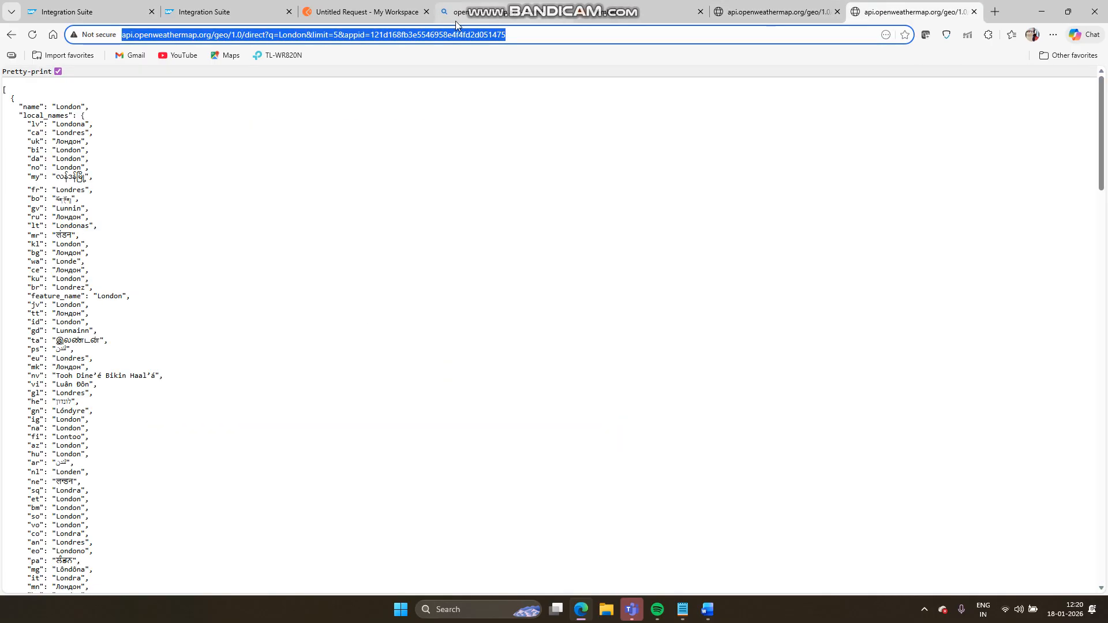
click(71, 10)
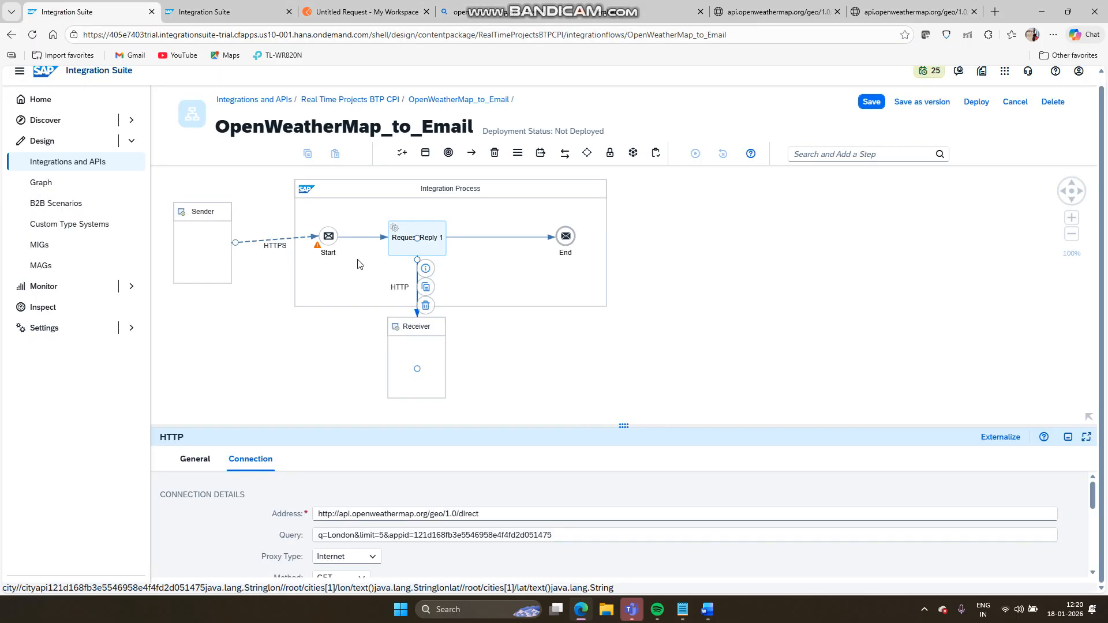
click(267, 247)
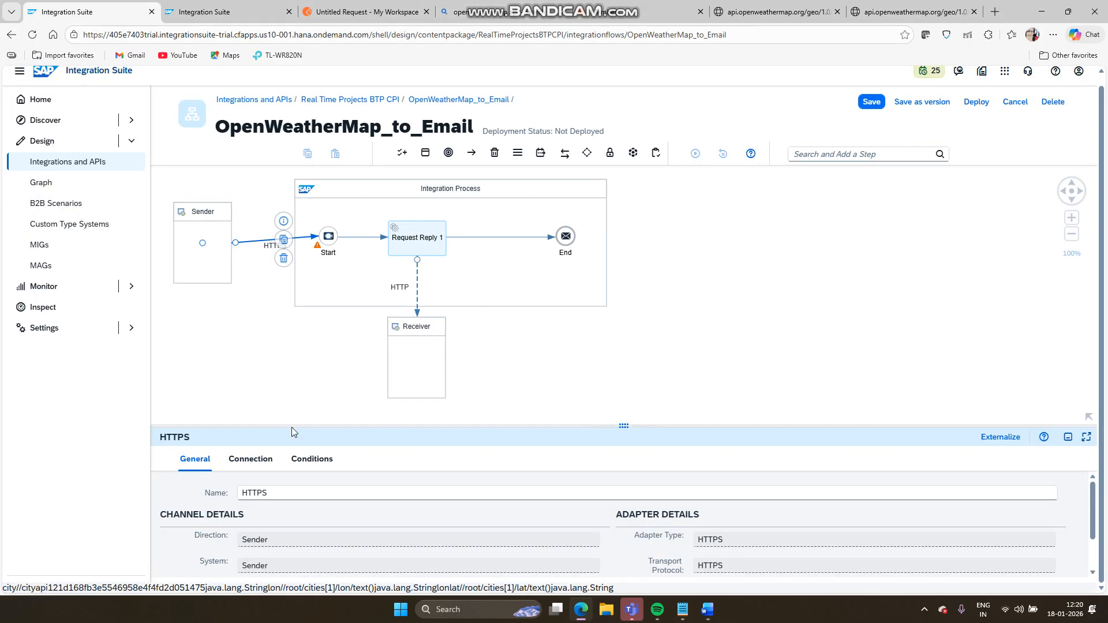
click(255, 460)
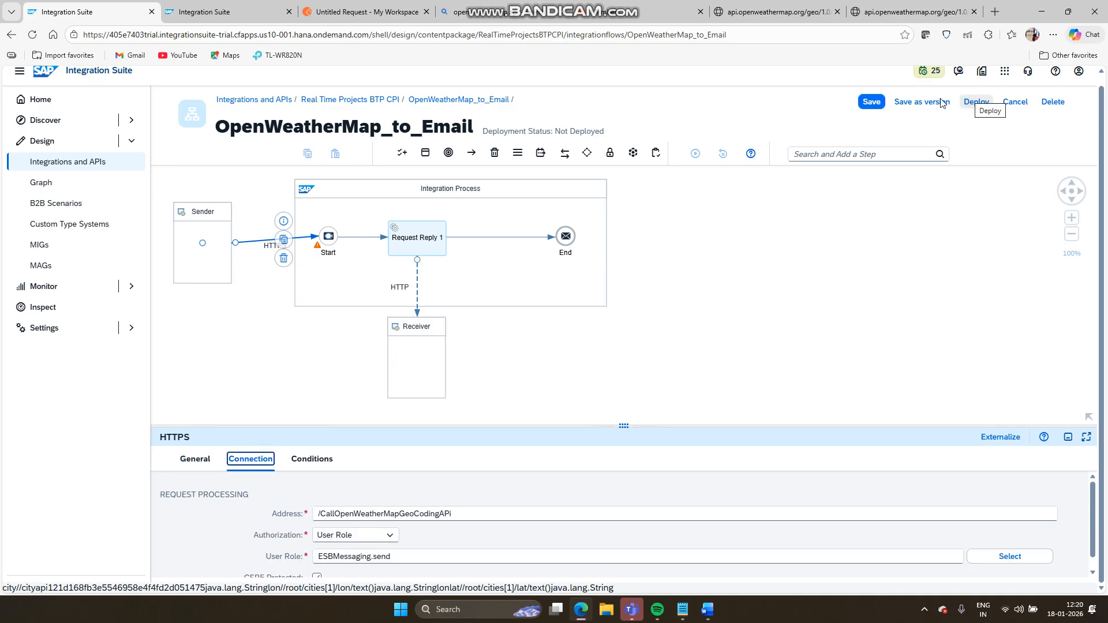
Step: Save the OpenWeatherMap_to_Email flow and deploy it, acknowledging the deployment message
click(874, 101)
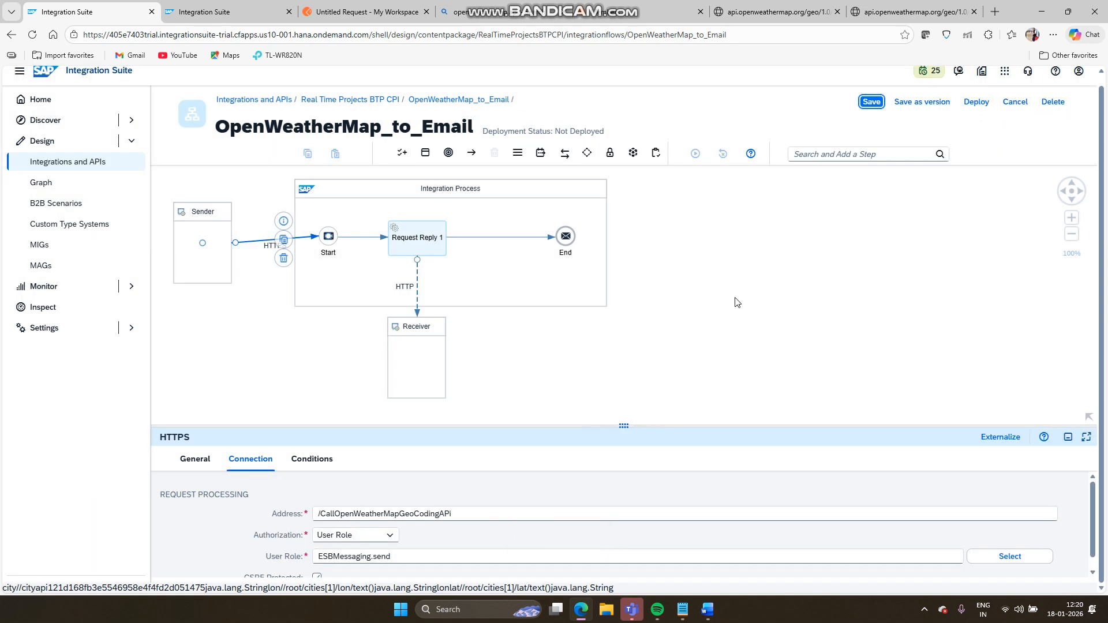
click(969, 105)
click(615, 368)
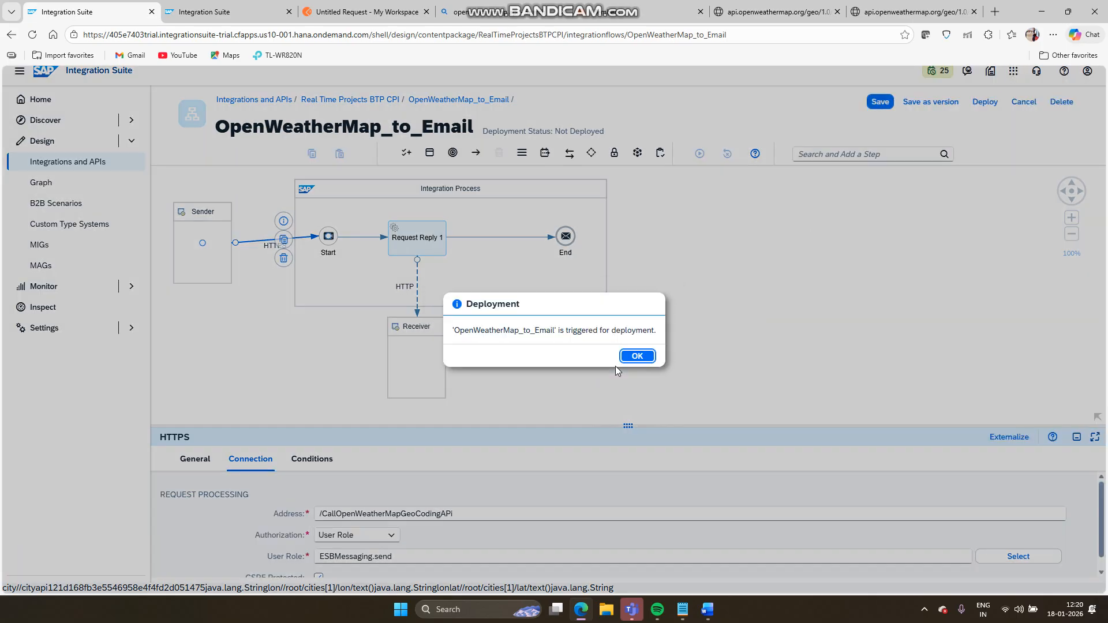
click(633, 354)
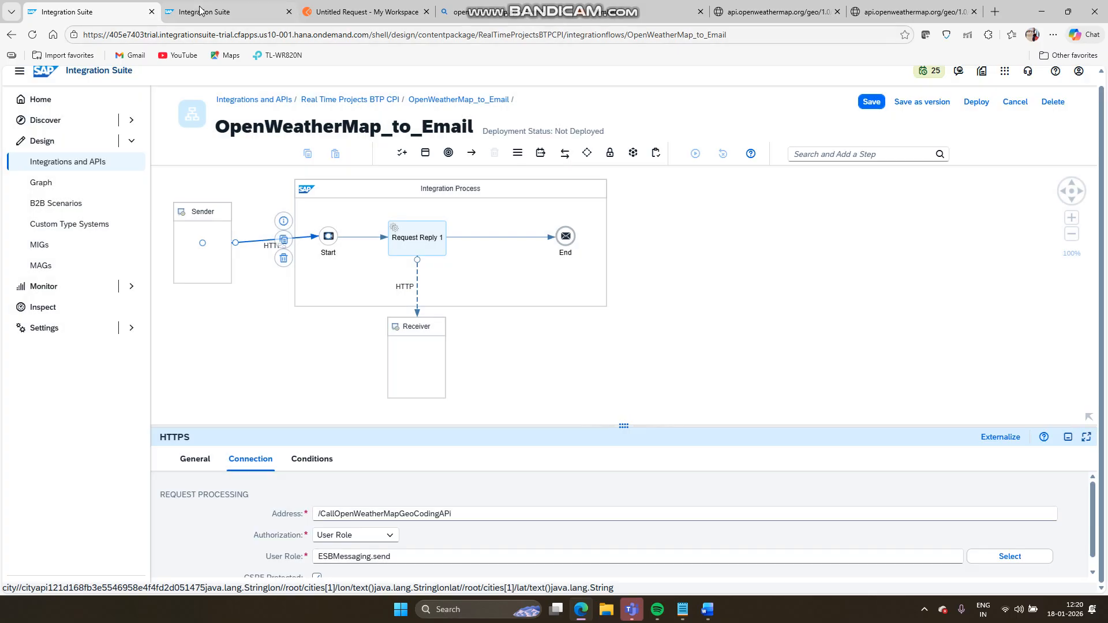
Step: Check the deployment status of OpenWeatherMap_to_Email among the started integration content in monitoring, refreshing the list
click(201, 10)
click(192, 115)
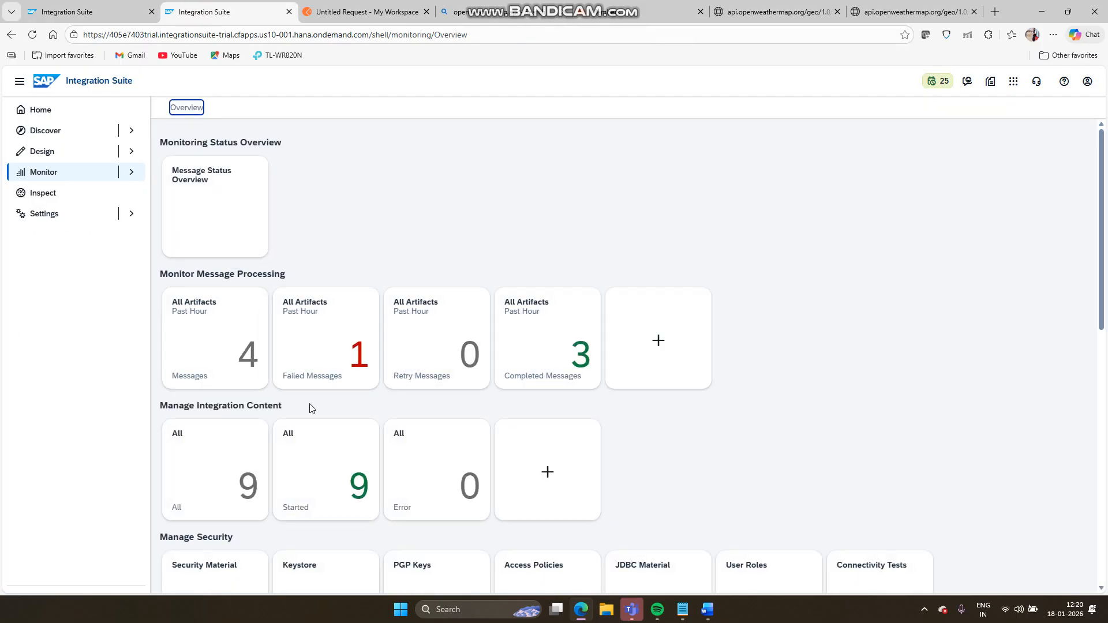
click(326, 474)
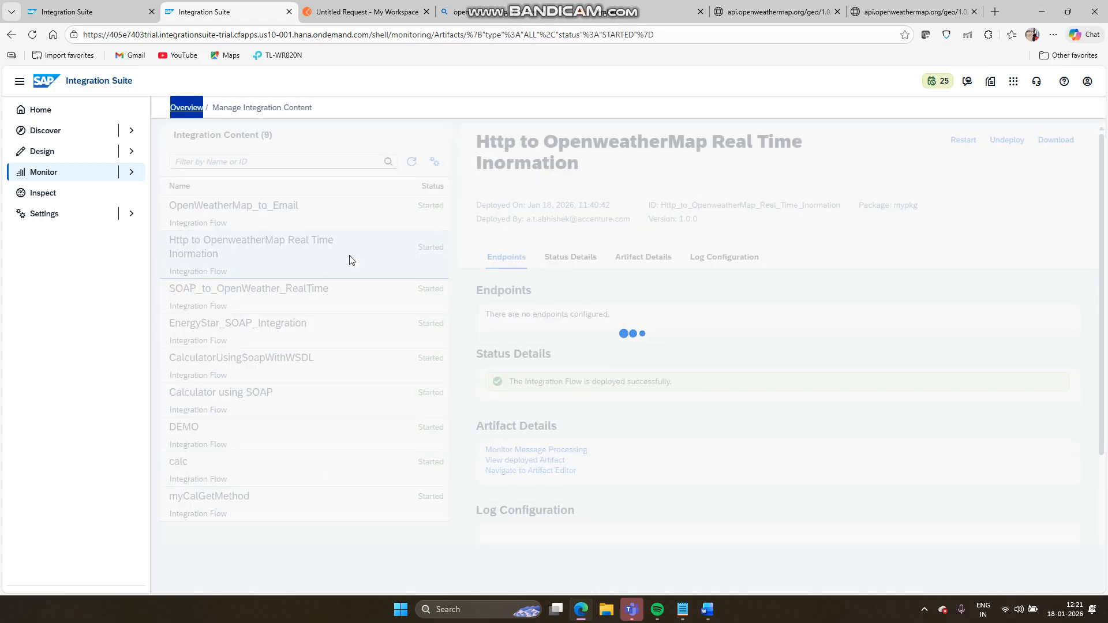
click(425, 206)
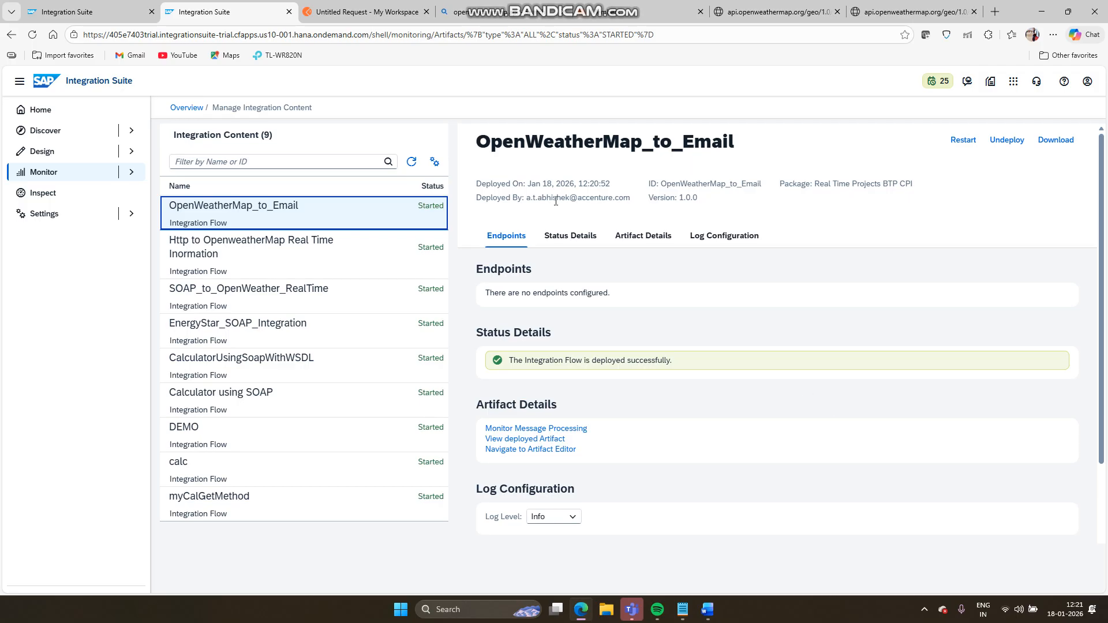
click(412, 163)
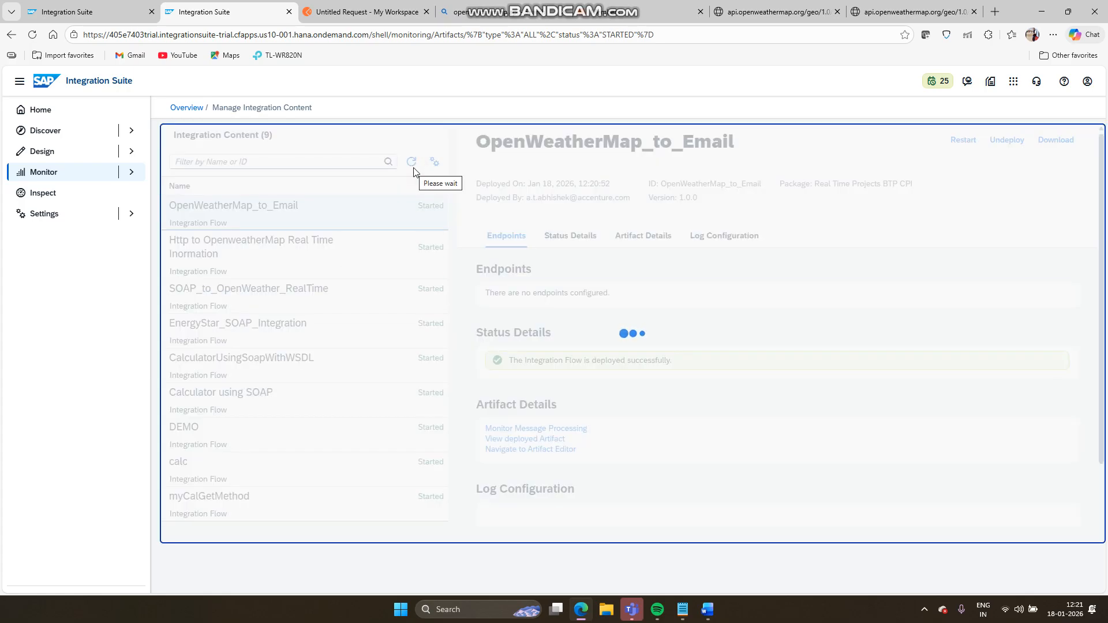
click(412, 164)
click(412, 163)
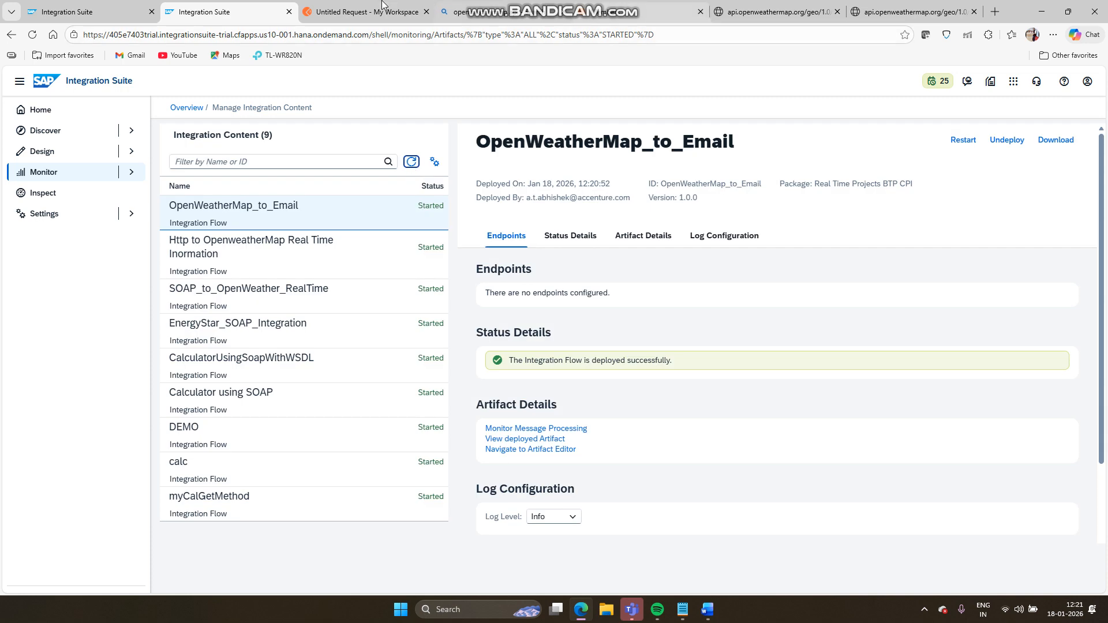
Step: Switch to Postman and set the untitled request's authorization type to Basic Auth
click(424, 7)
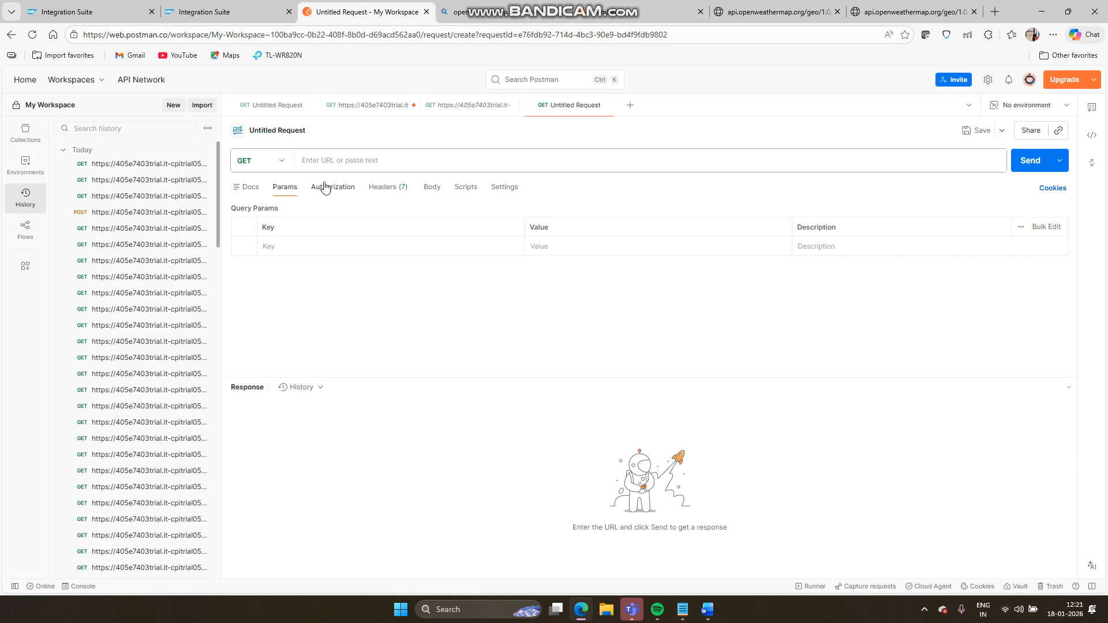
click(341, 190)
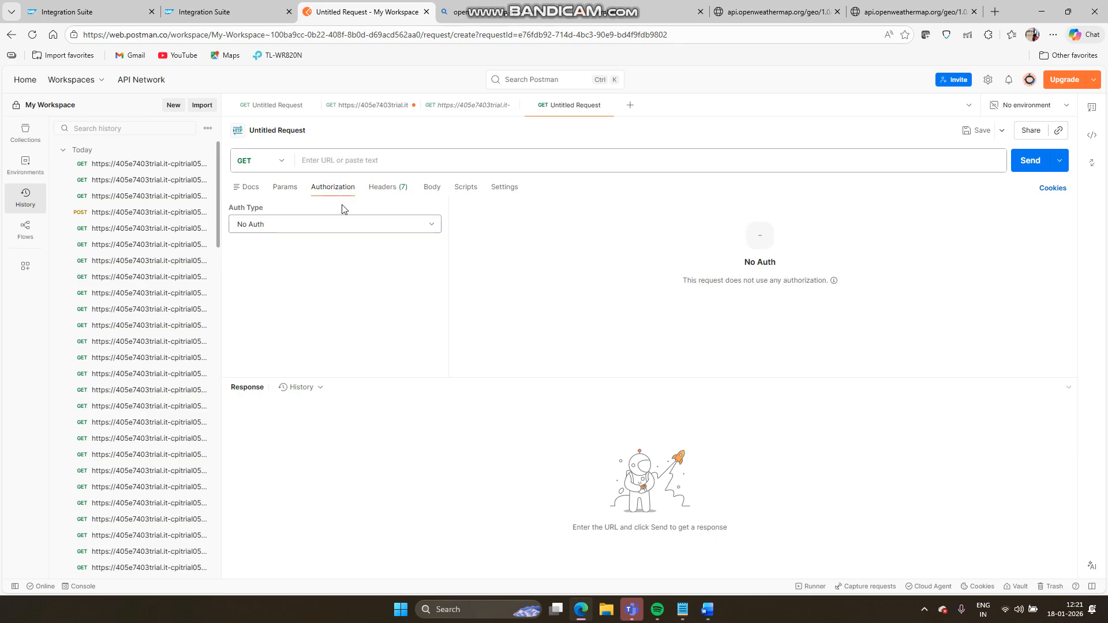
click(346, 225)
click(317, 269)
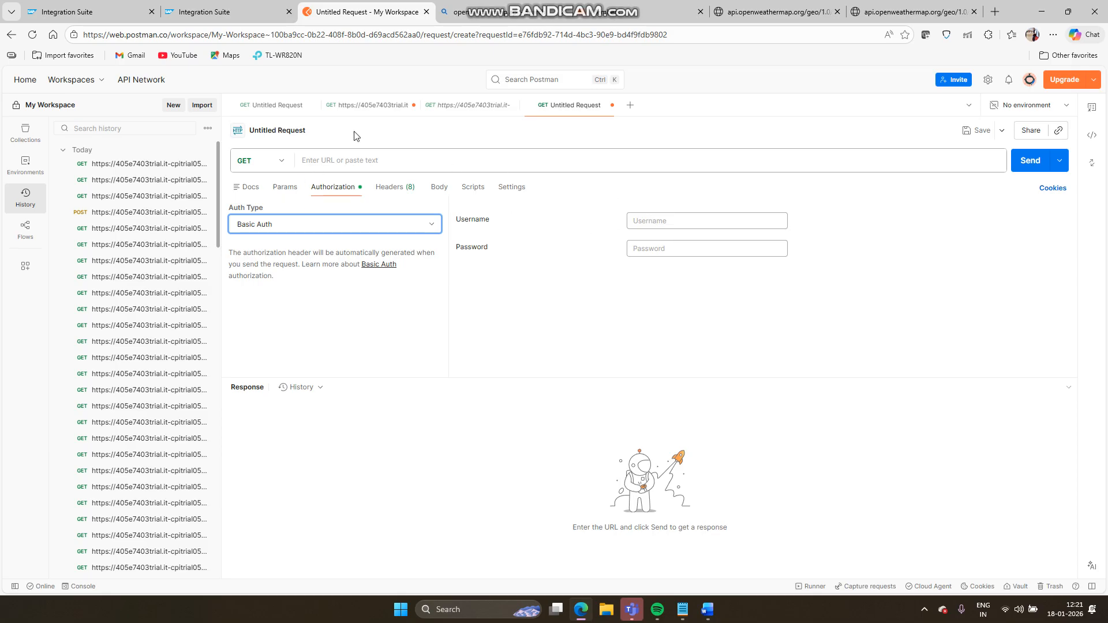
Step: Copy the Basic Auth username from the existing callweatherInformation request into the untitled request
click(367, 106)
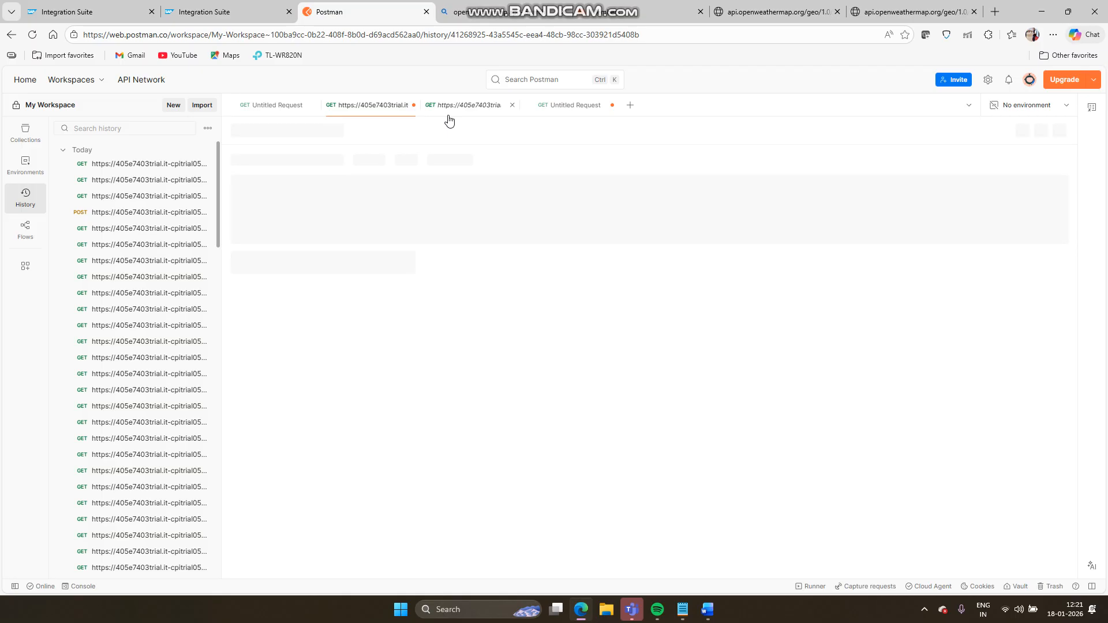
click(561, 106)
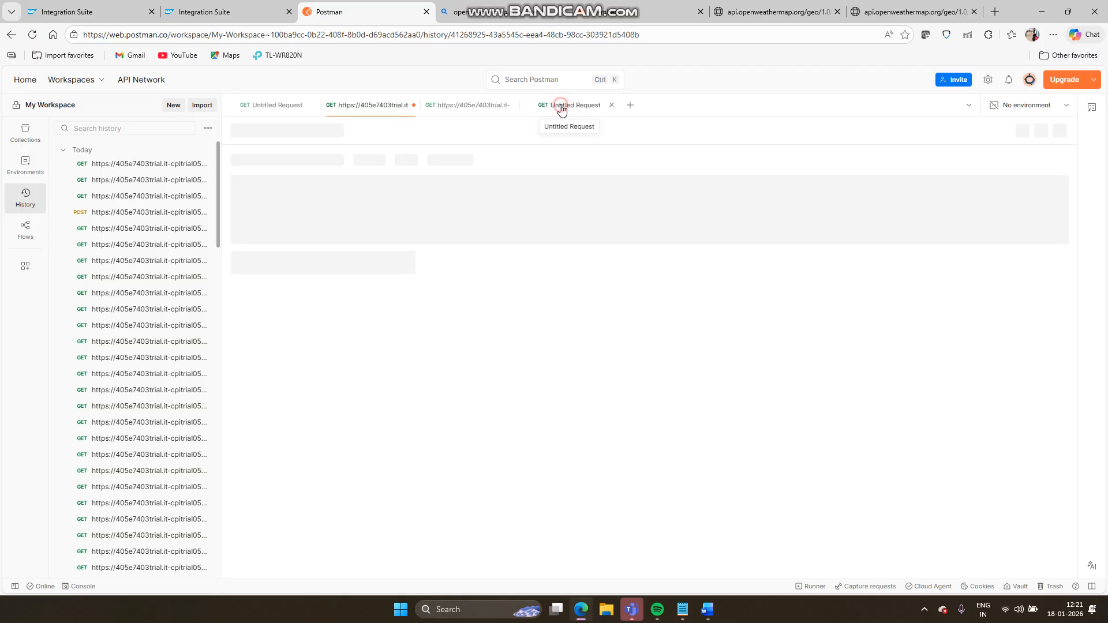
click(455, 105)
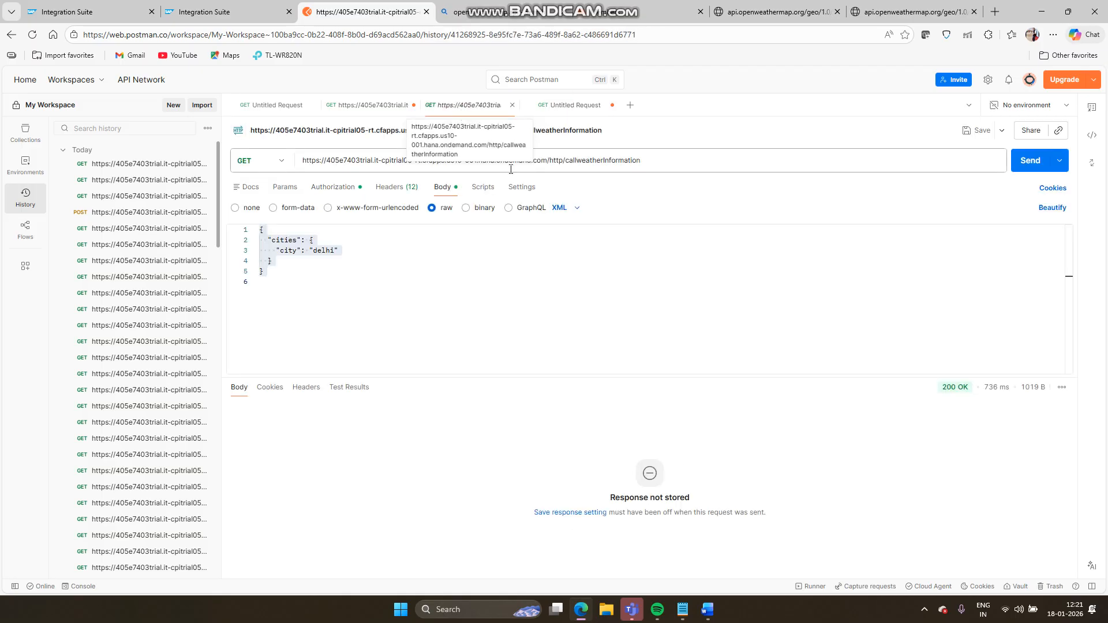
click(326, 188)
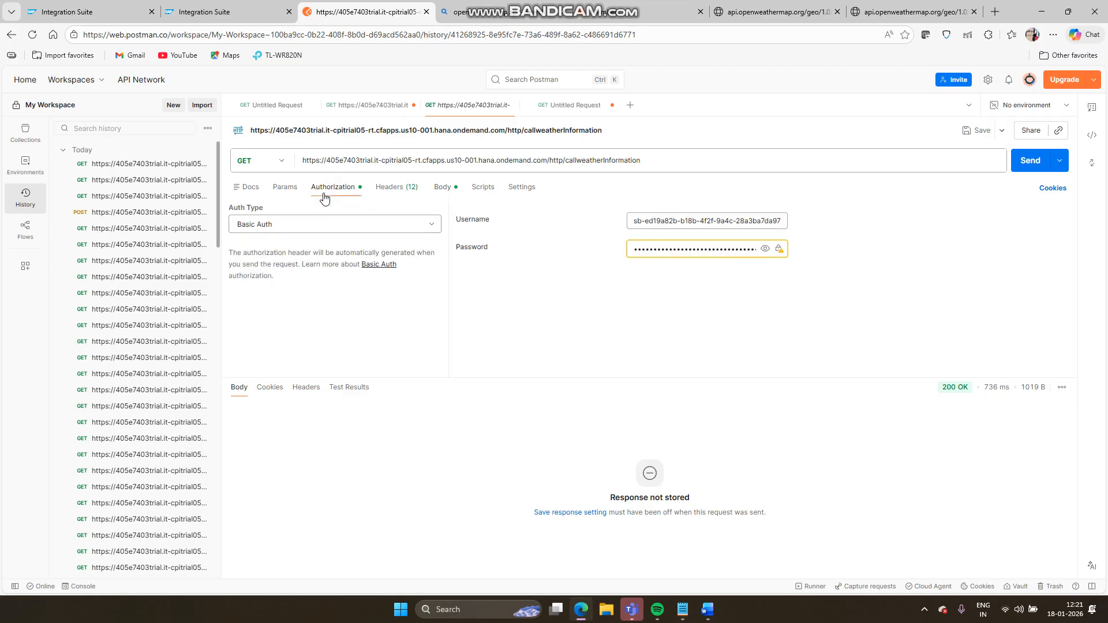
click(686, 224)
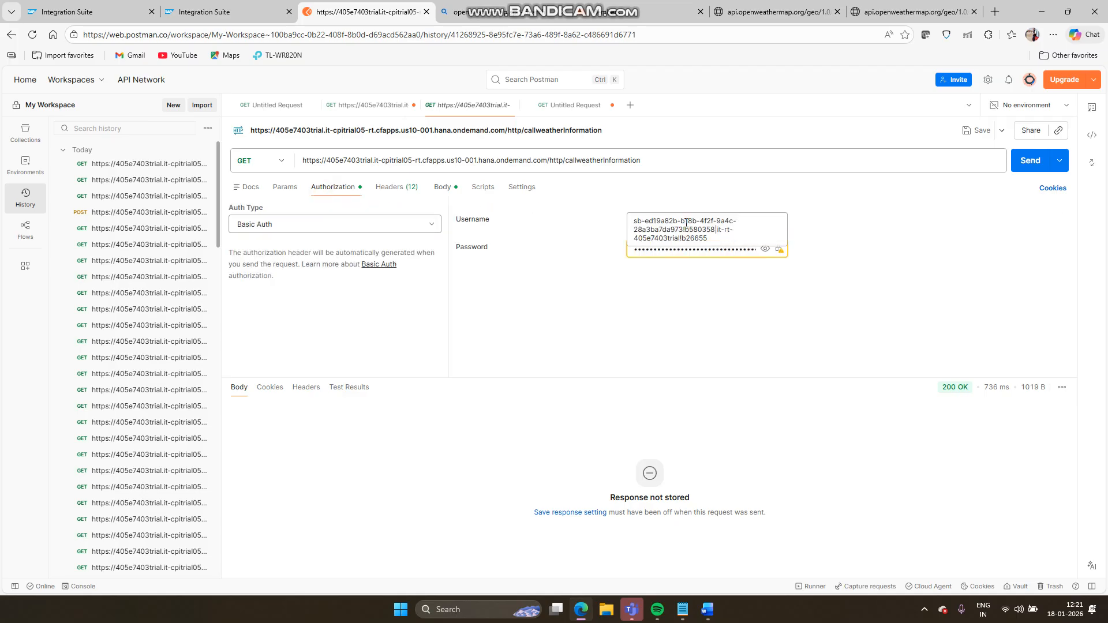
key(ctrl+a)
key(ctrl+c)
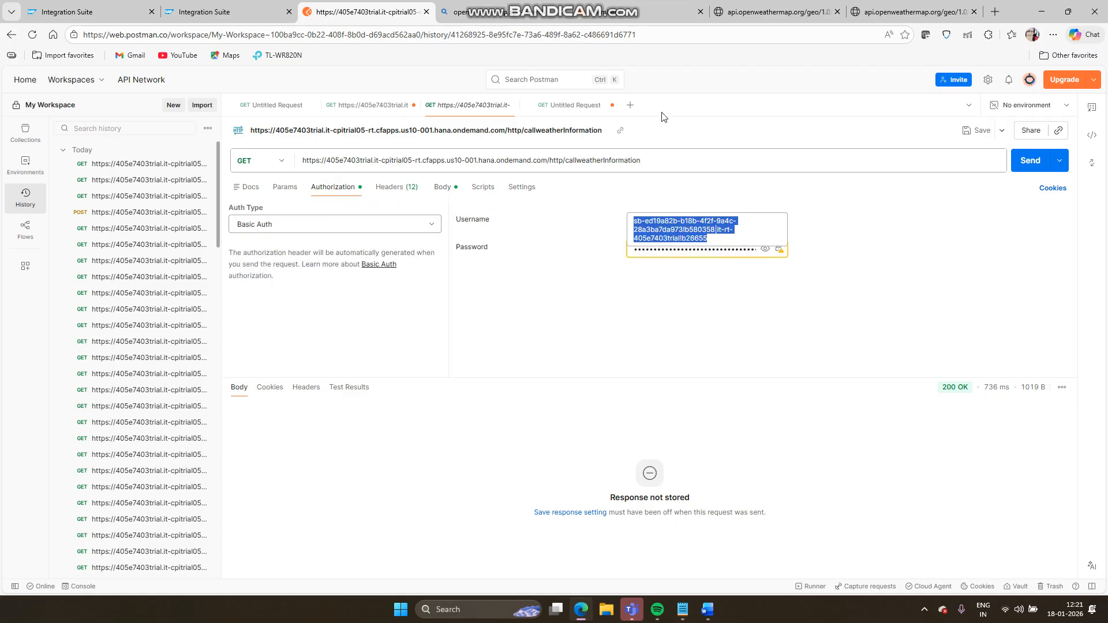
click(567, 110)
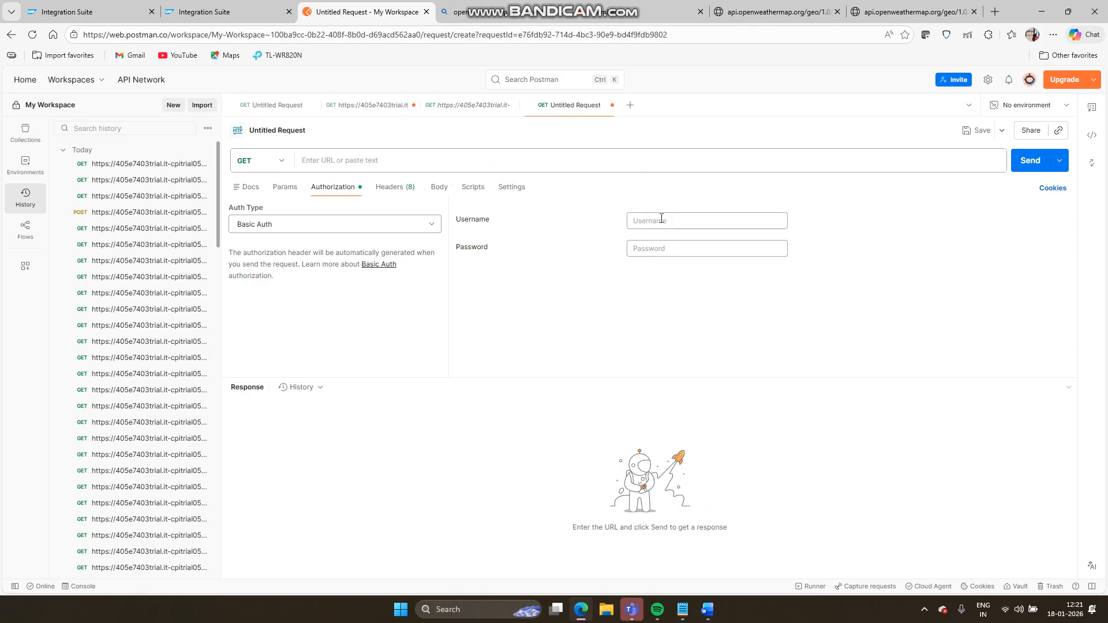
key(ctrl+v)
Step: Copy the Basic Auth password from the callweatherInformation request into the untitled request's Password field
click(434, 108)
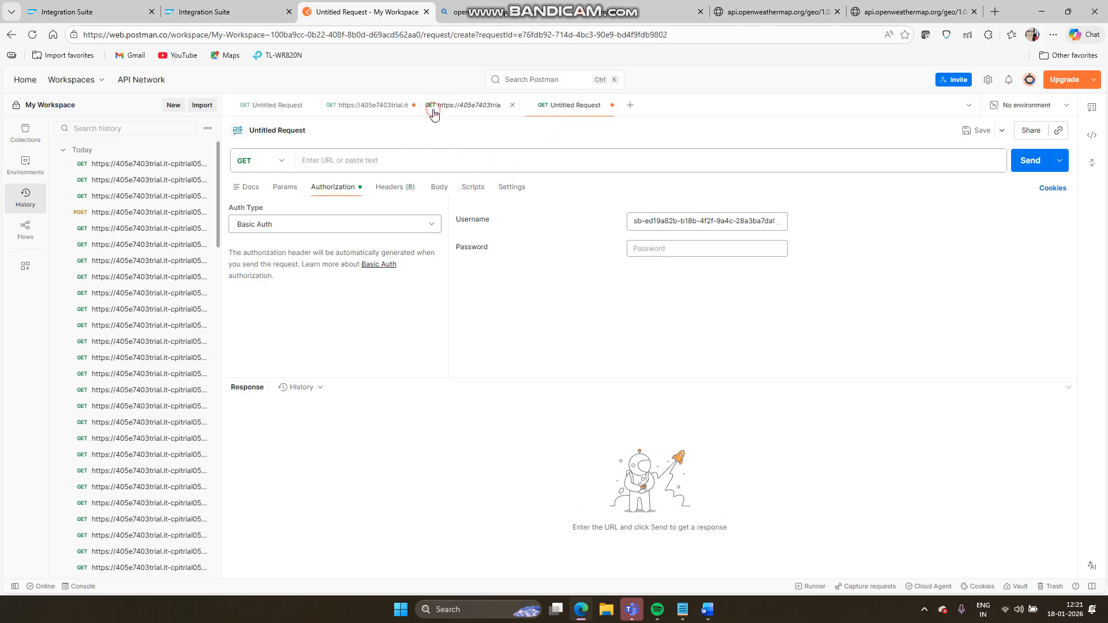
key(ctrl+a)
key(ctrl+v)
click(764, 248)
click(737, 250)
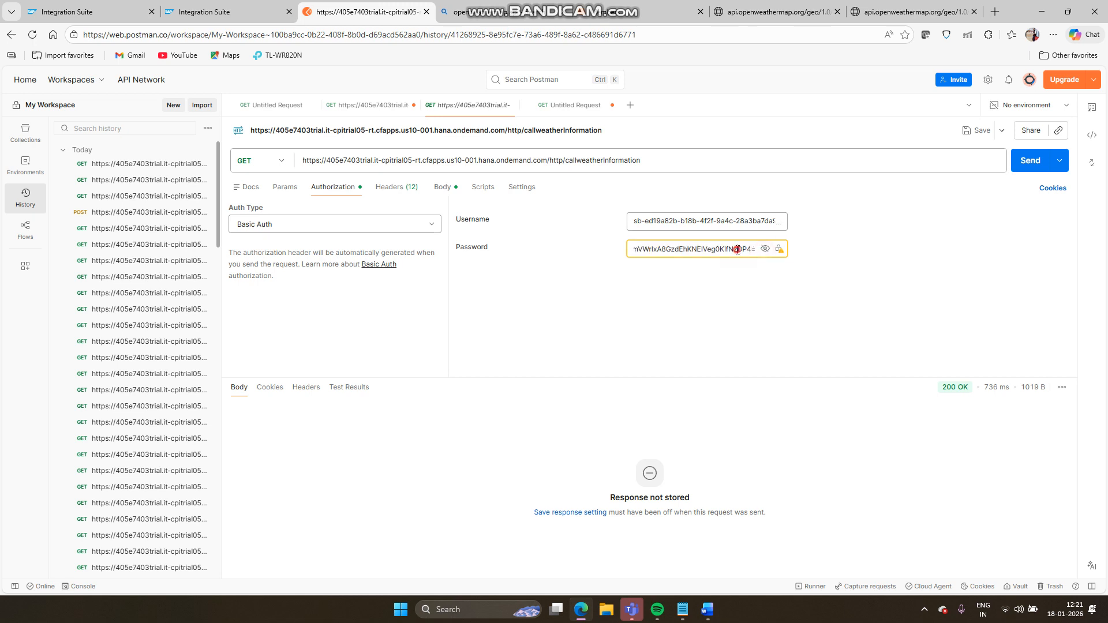
key(ctrl+a)
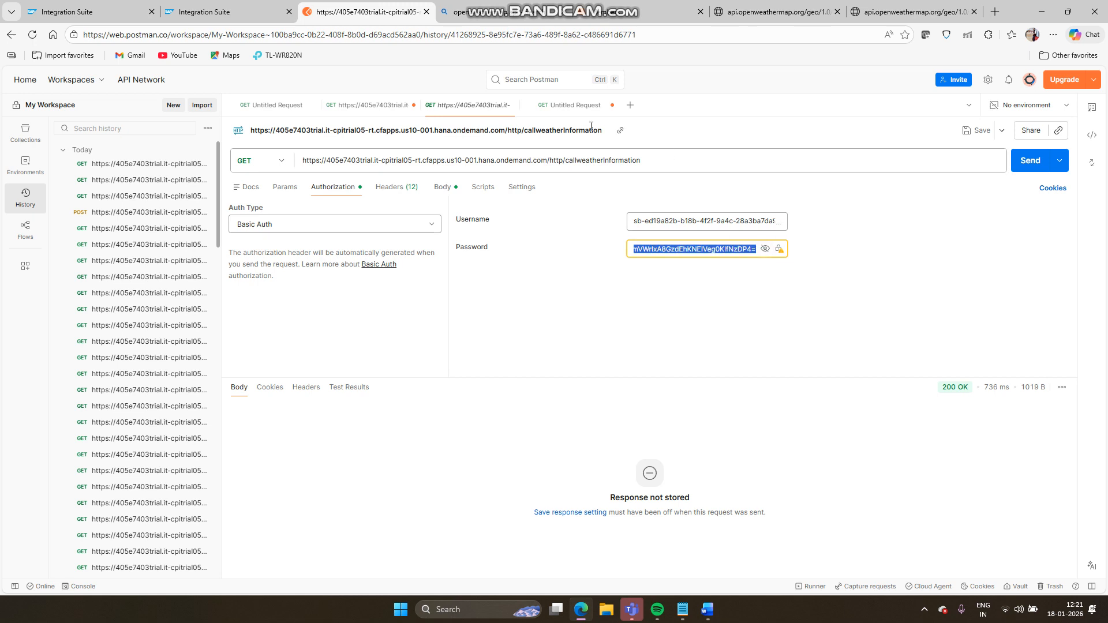
click(577, 109)
click(686, 247)
key(ctrl+v)
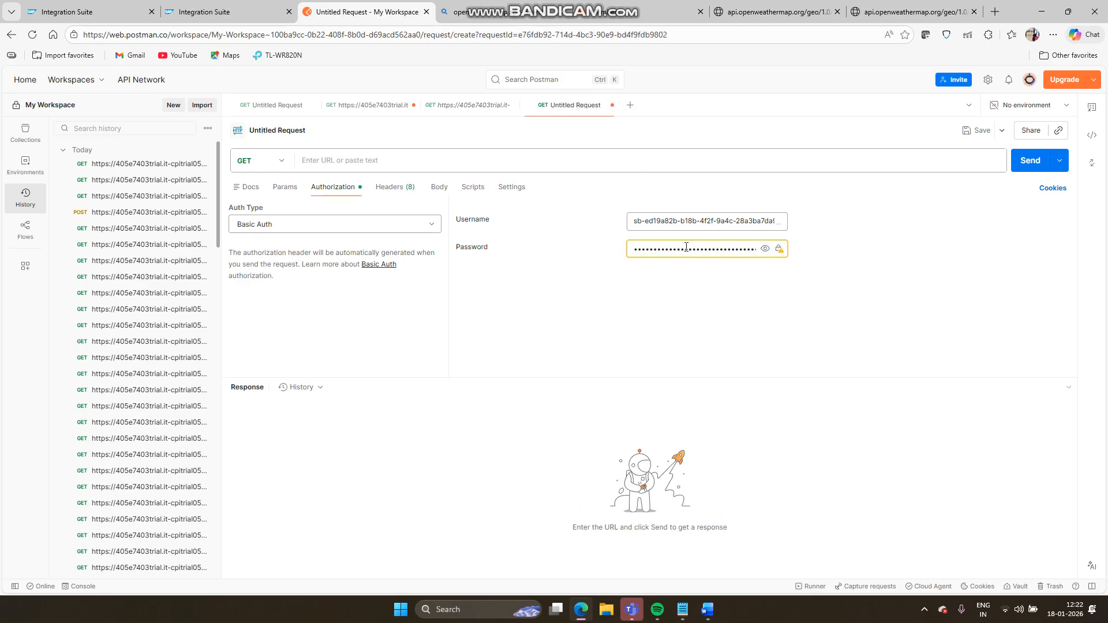
Step: Copy the JSON body with city "delhi" from the json body note in Notepad and return to the Postman request
click(433, 189)
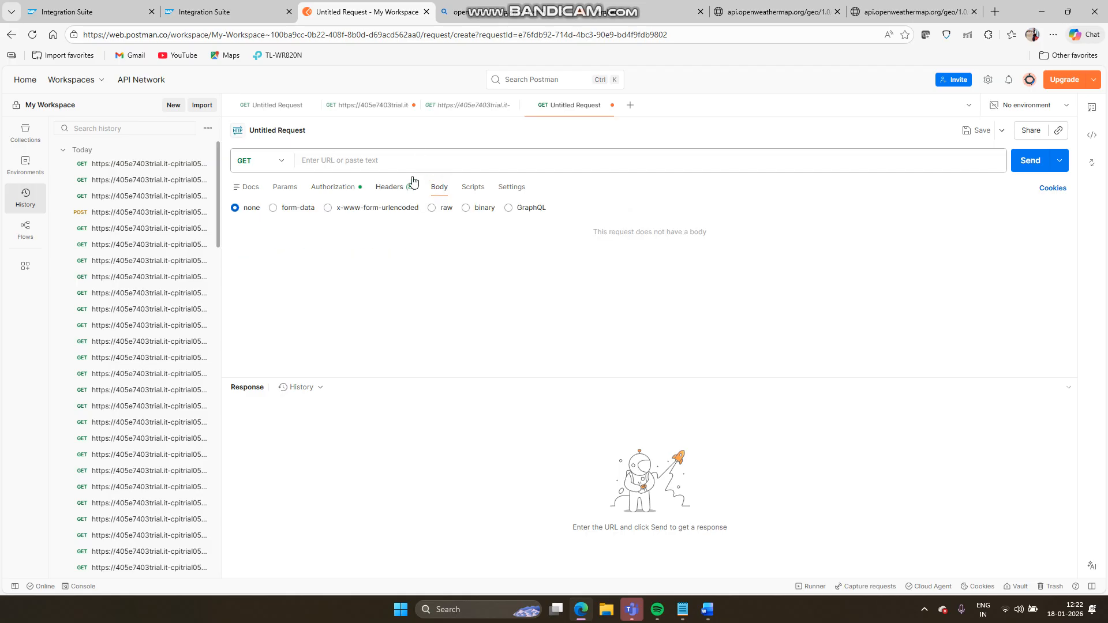
click(423, 160)
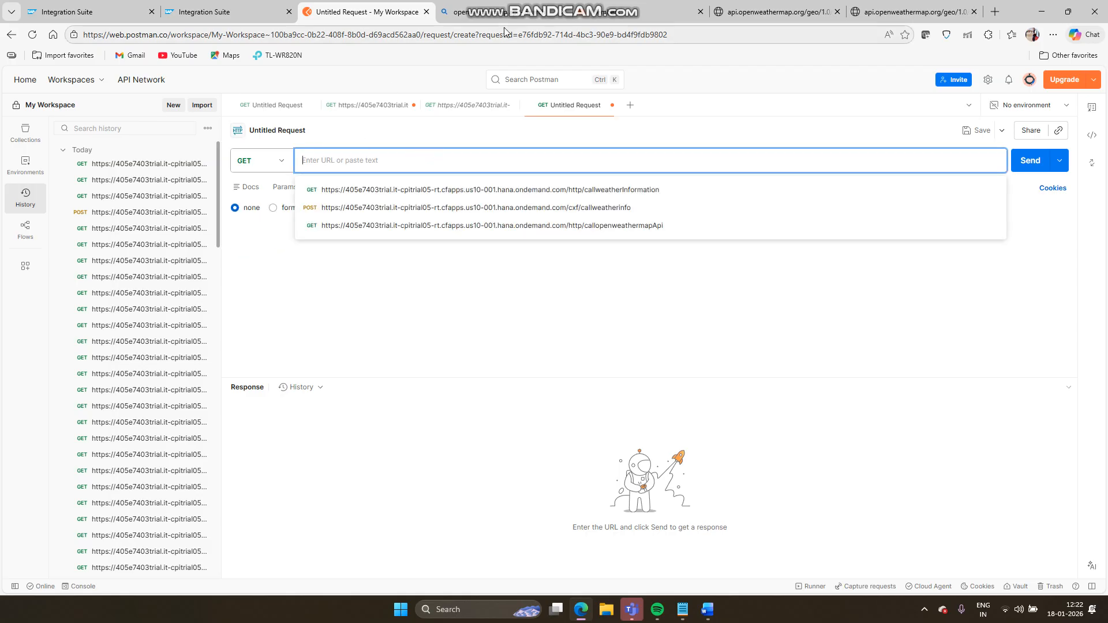
mouse_move(687, 618)
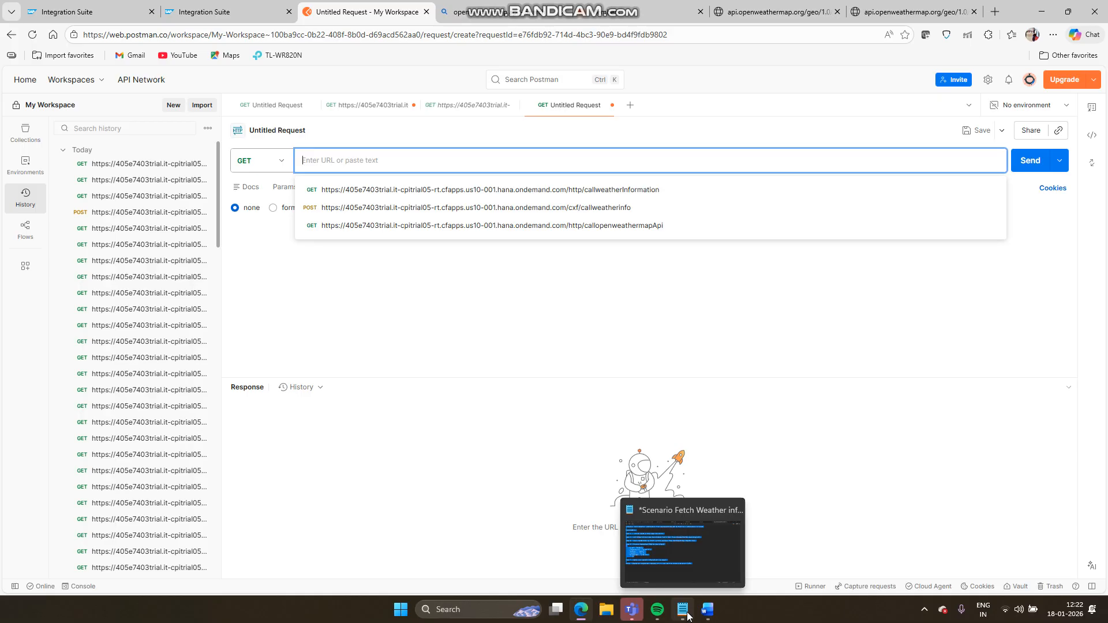
click(687, 617)
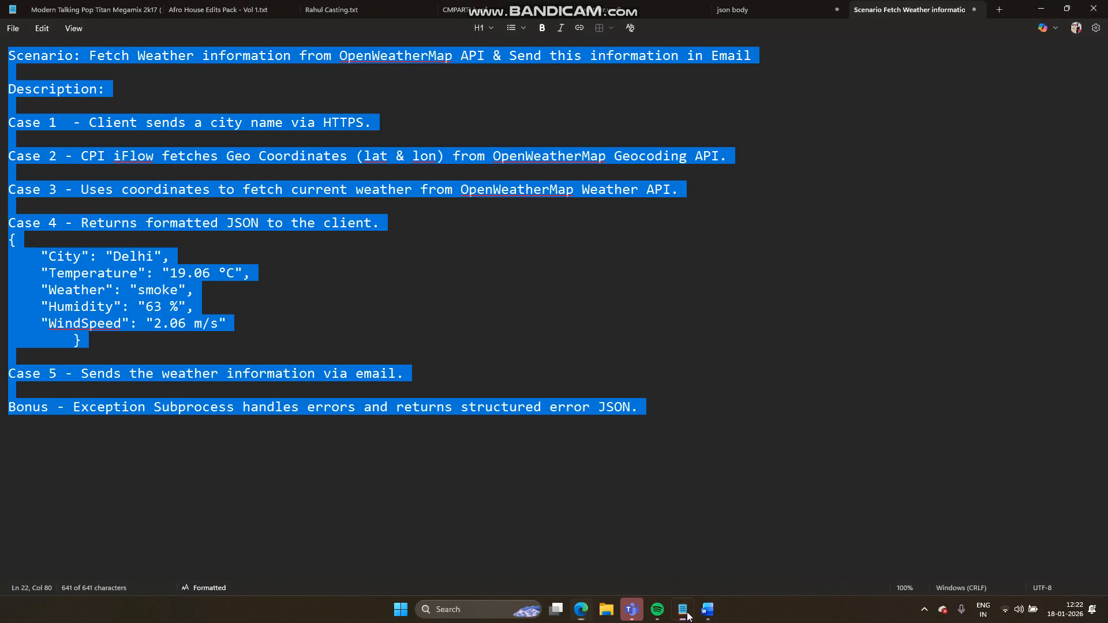
click(733, 13)
click(379, 204)
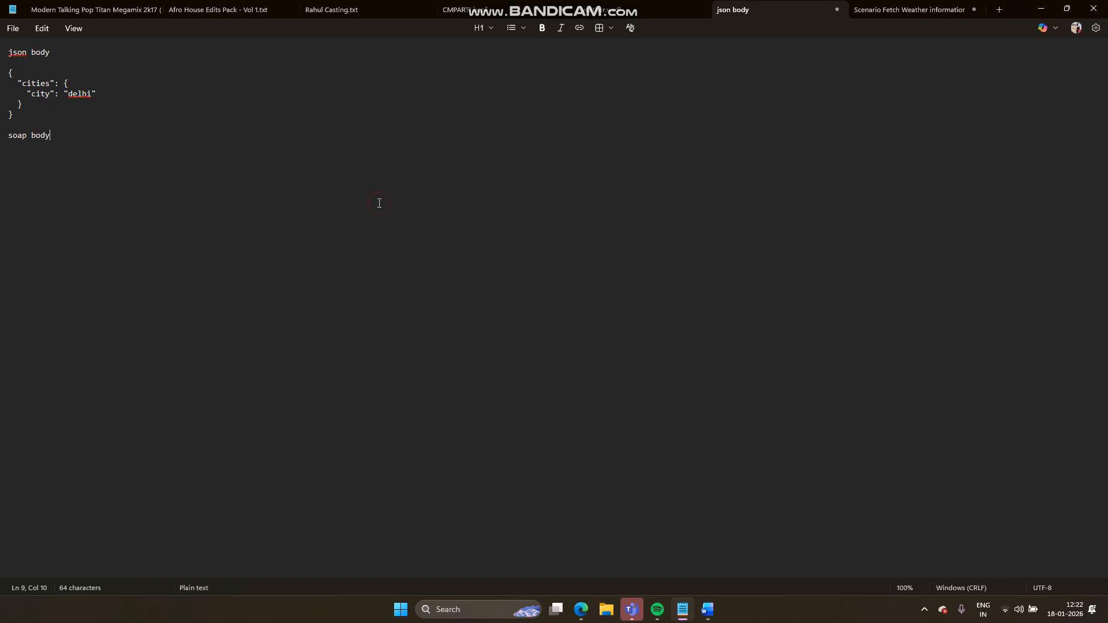
drag(41, 123, 1, 79)
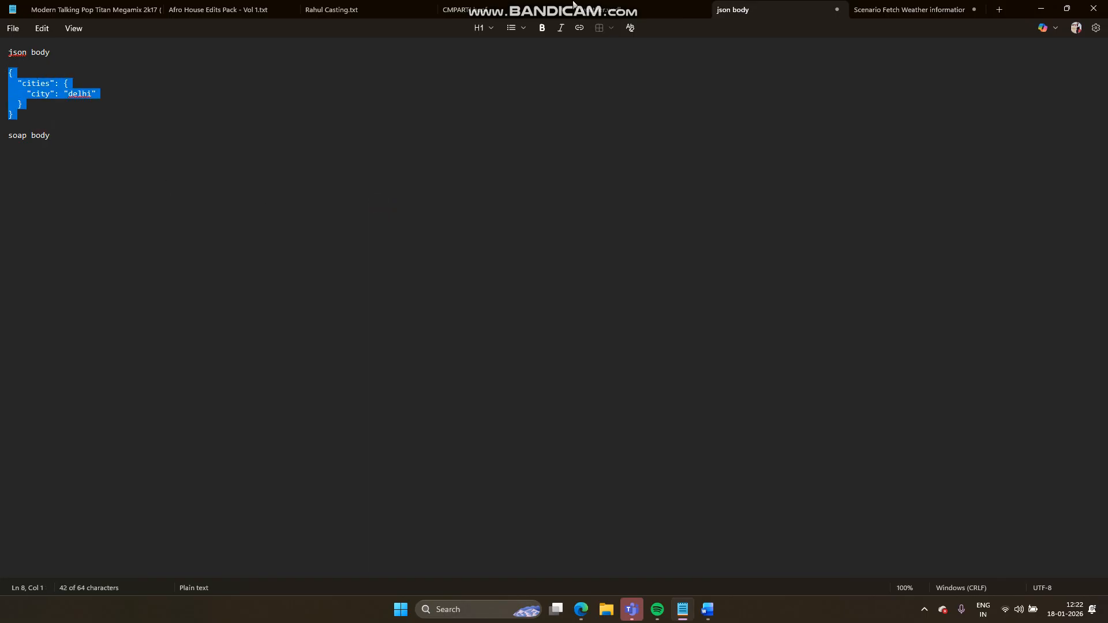
click(581, 610)
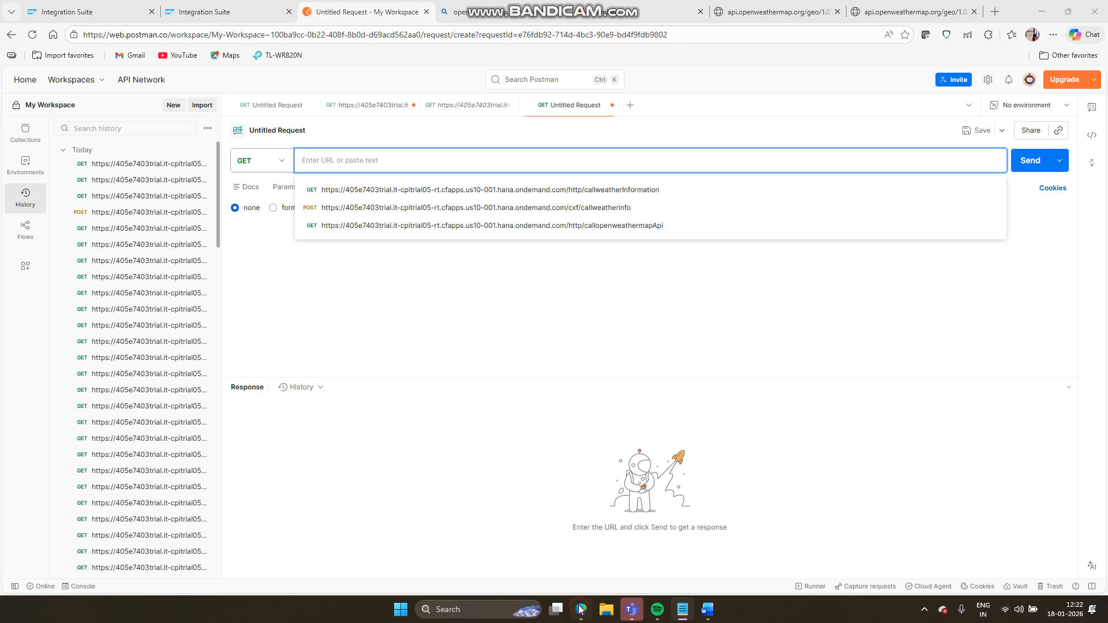
click(346, 335)
click(682, 164)
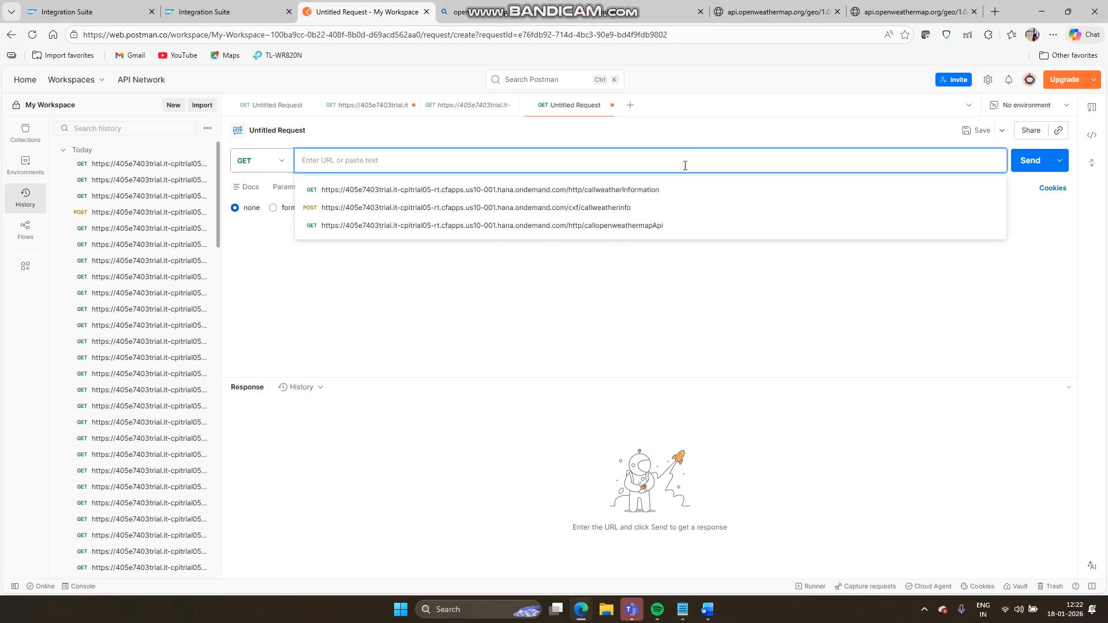
Step: Copy the OpenWeatherMap_to_Email endpoint from the refreshed integration content in monitoring into the Postman request's URL
click(113, 7)
click(244, 7)
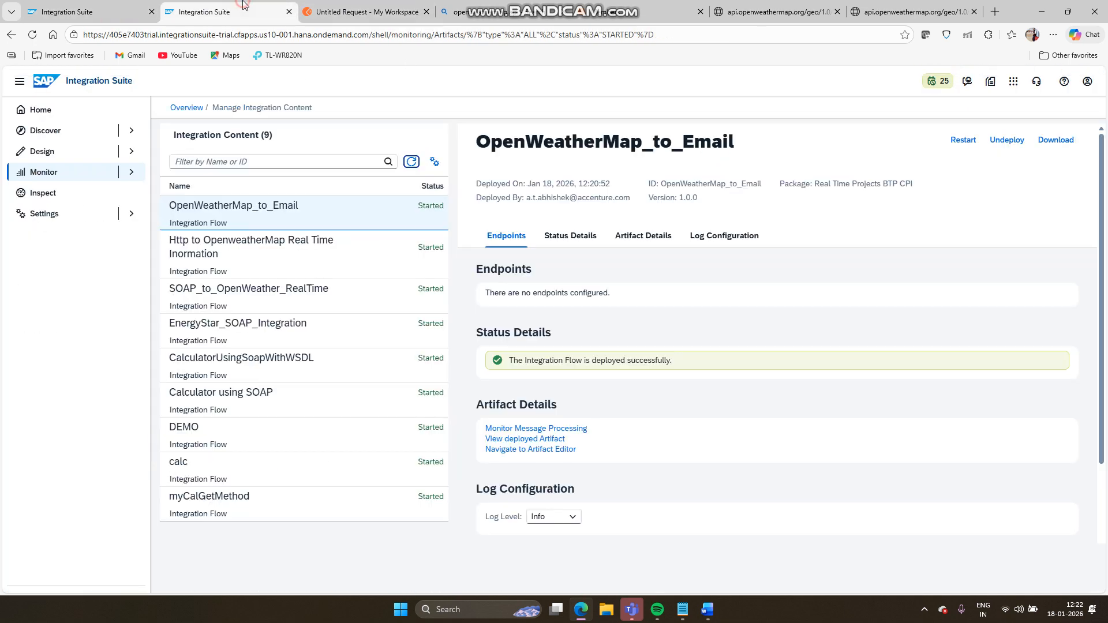
click(411, 161)
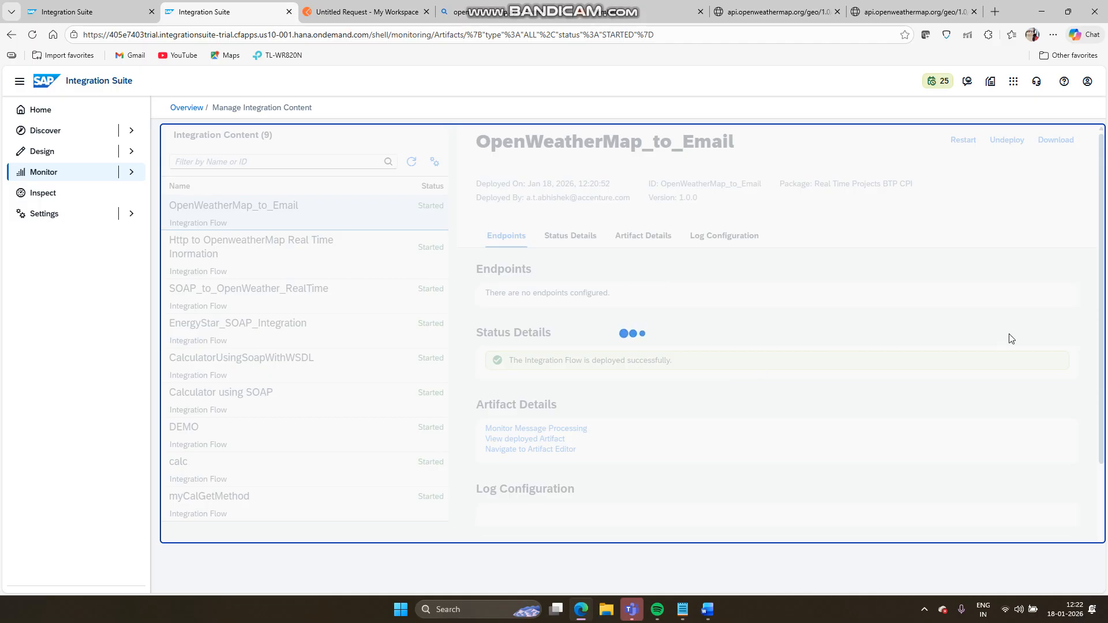
click(1059, 302)
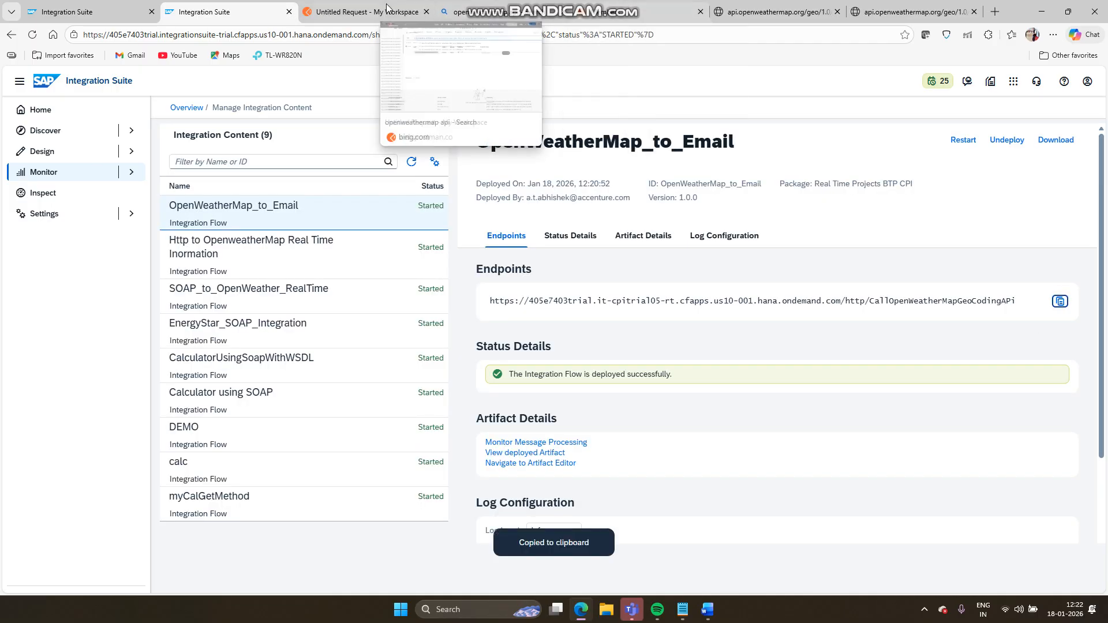
click(348, 10)
key(ctrl+v)
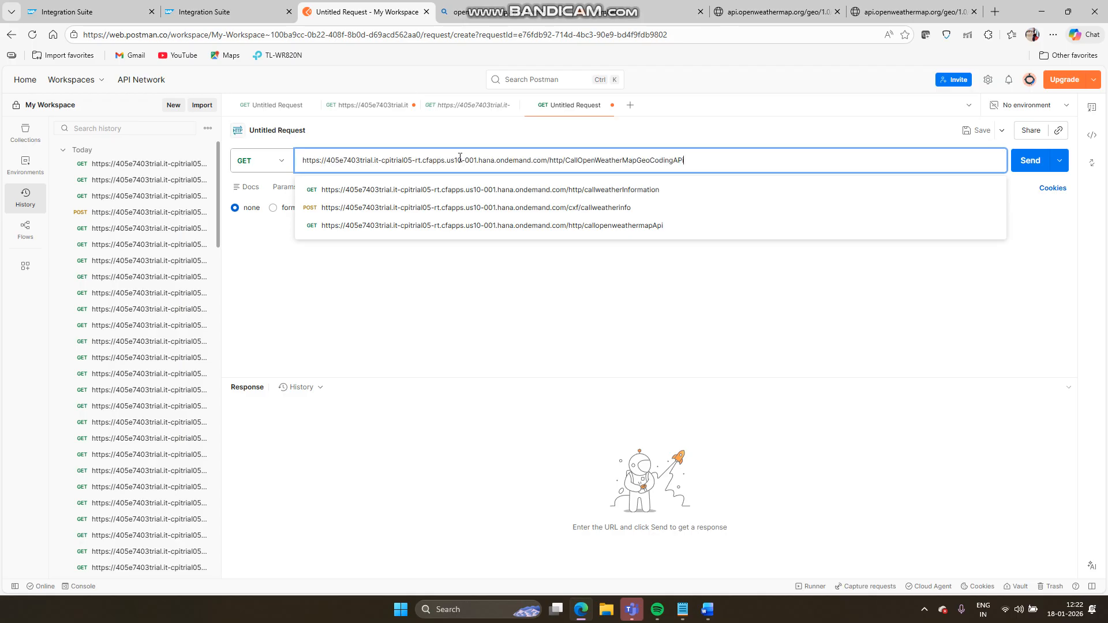
Step: Send the GET request and compare its geocoding response with the OpenWeatherMap API results open in the browser
click(1023, 168)
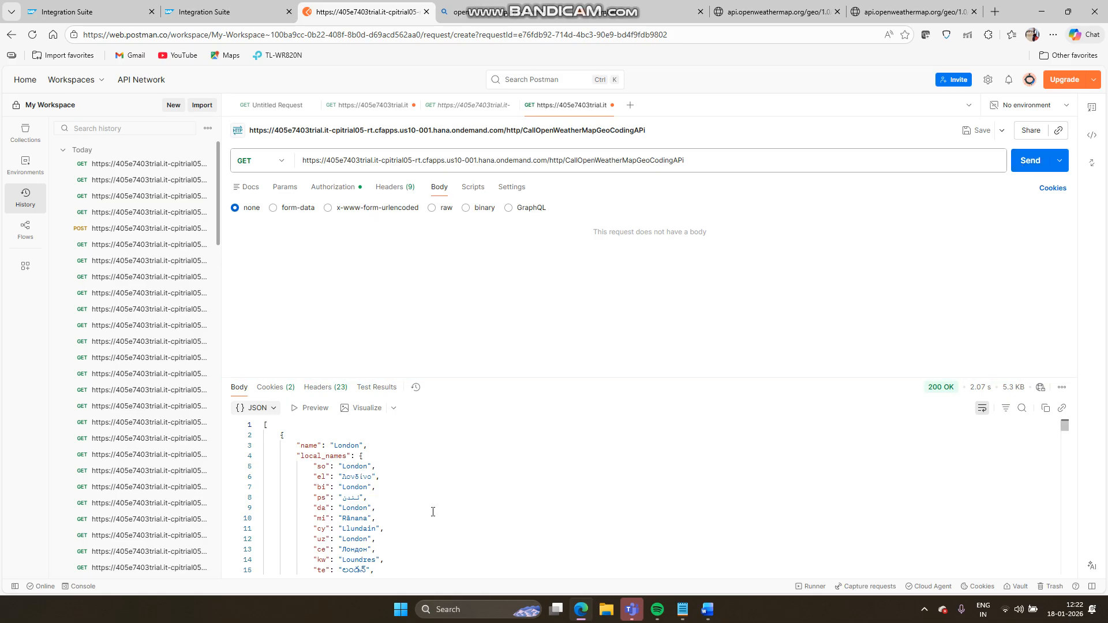
scroll(433, 512, down, 5)
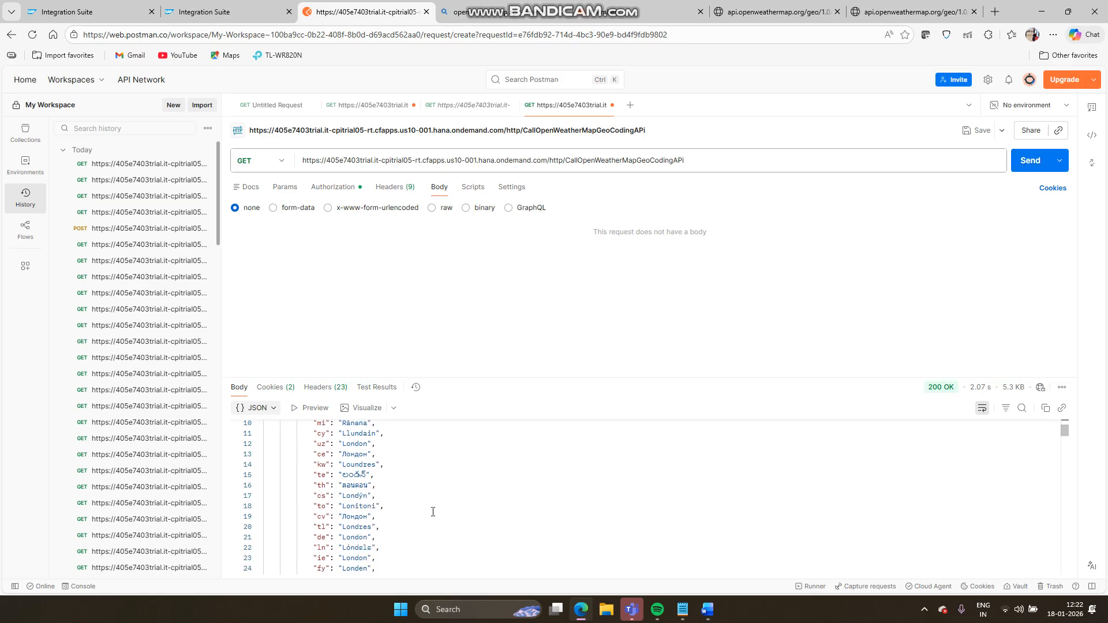
click(615, 7)
click(771, 7)
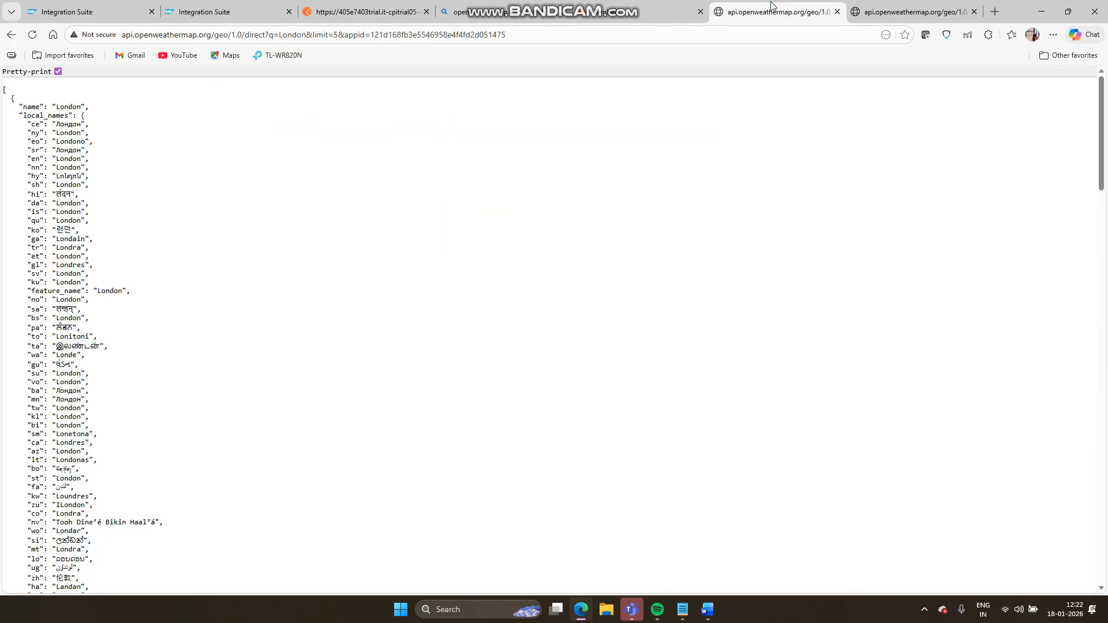
click(886, 3)
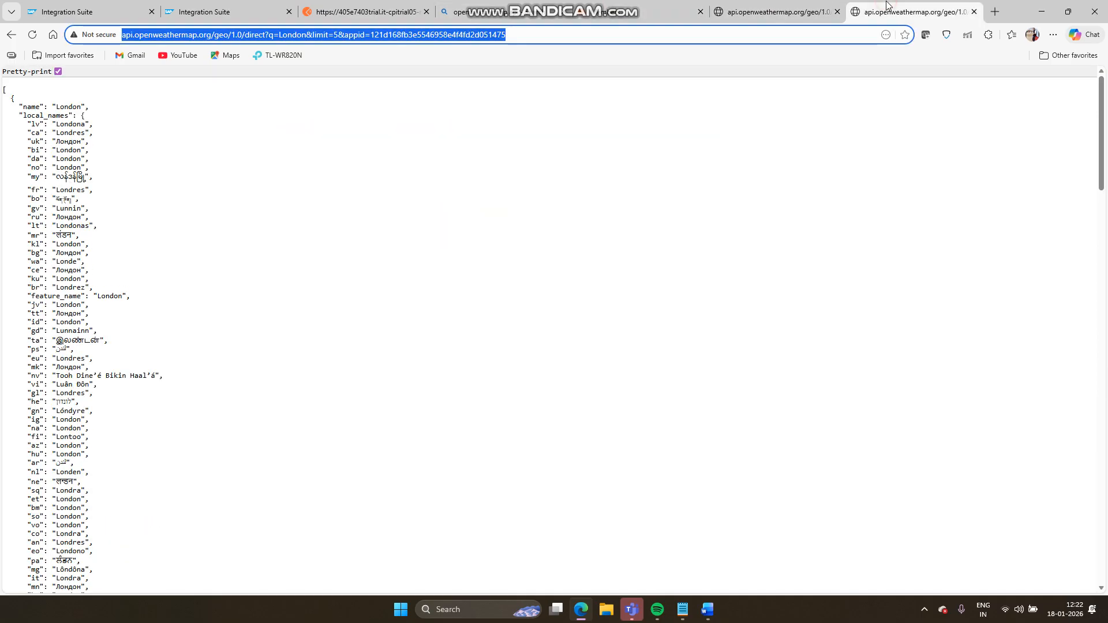
click(359, 7)
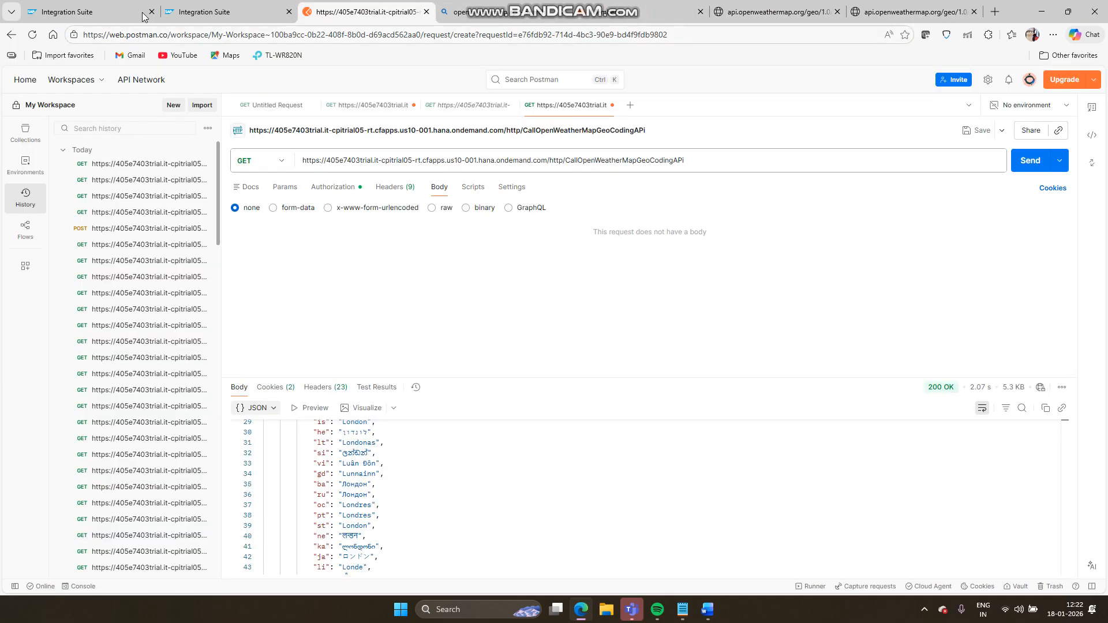
Step: Review the project scenario's cases in the Word document and return to the OpenWeatherMap_to_Email flow editor
click(178, 7)
click(81, 9)
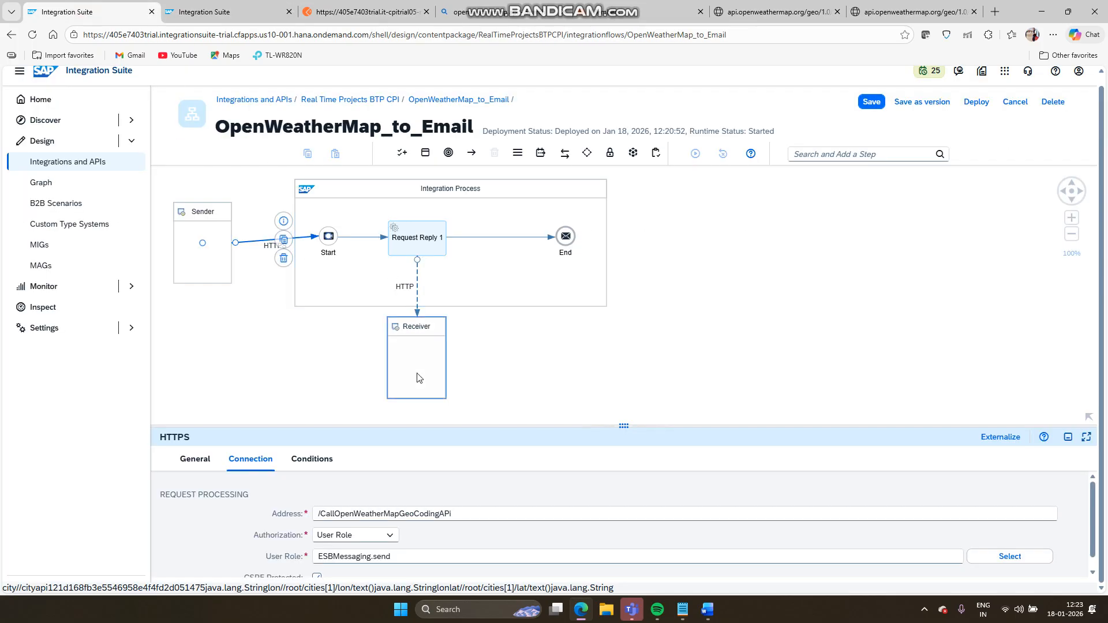
click(581, 610)
click(581, 611)
click(707, 609)
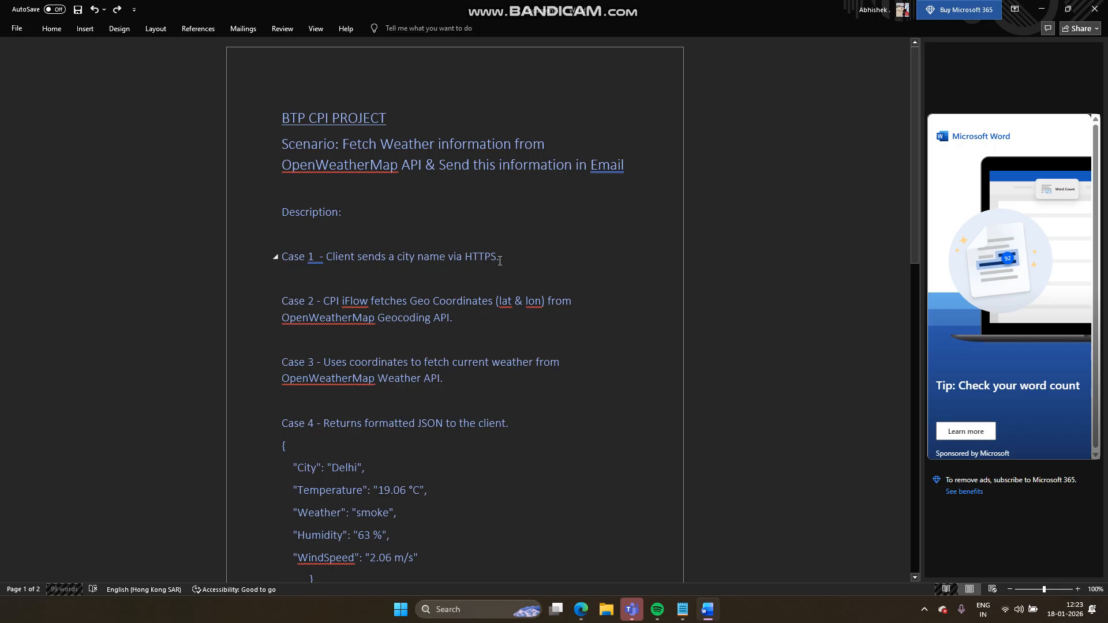
mouse_move(580, 609)
click(456, 520)
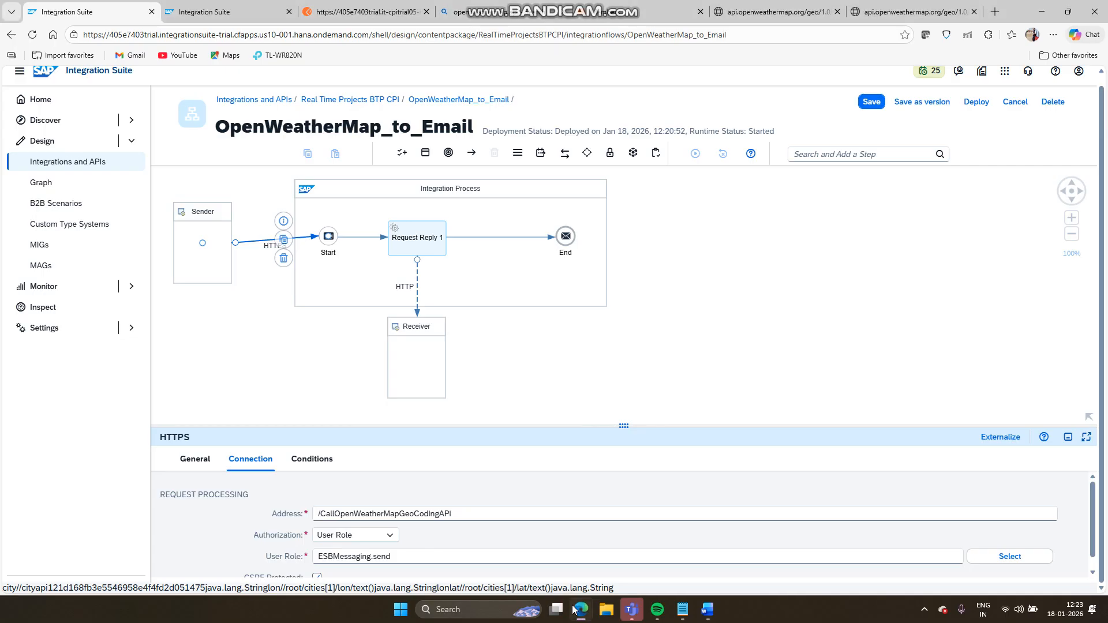
Step: Add a Content Modifier between the Start event and Request Reply 1 in the integration process
click(361, 239)
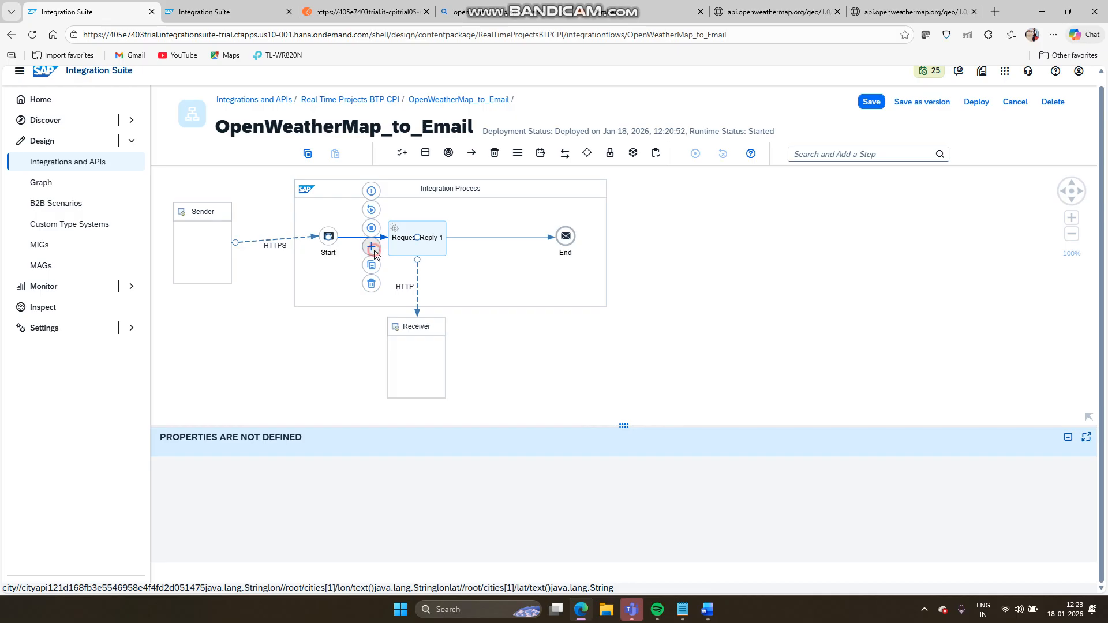
click(371, 247)
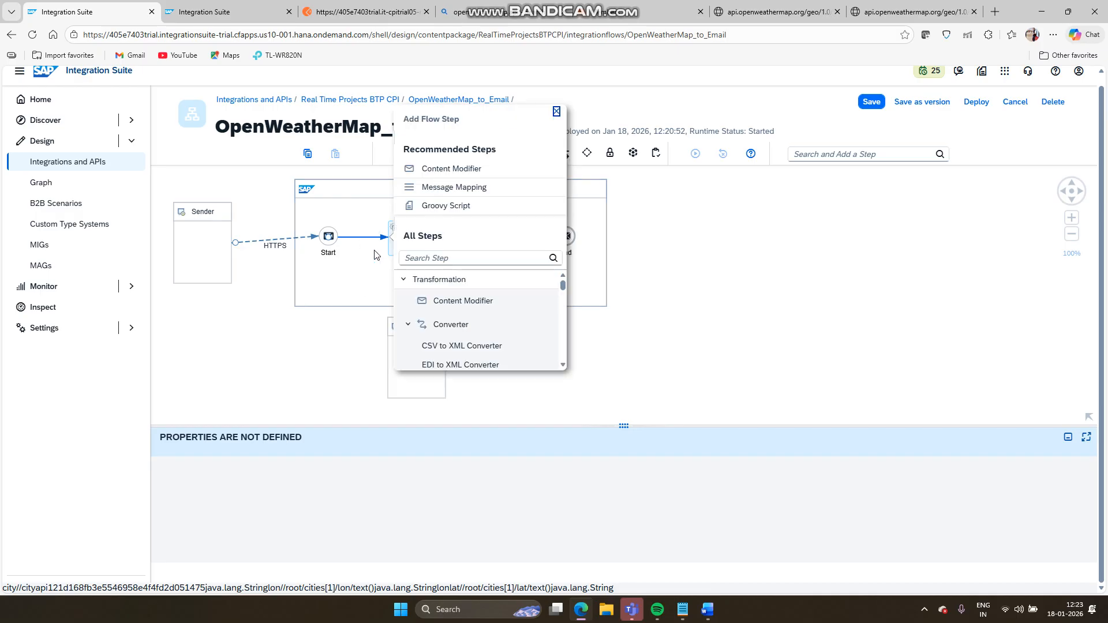
click(444, 300)
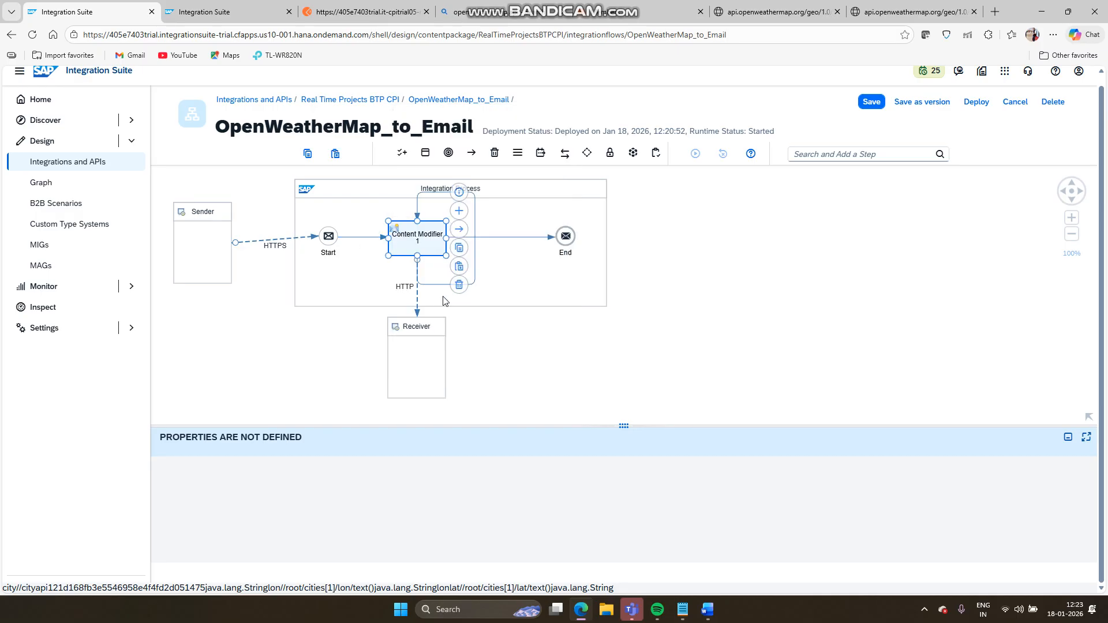
click(547, 188)
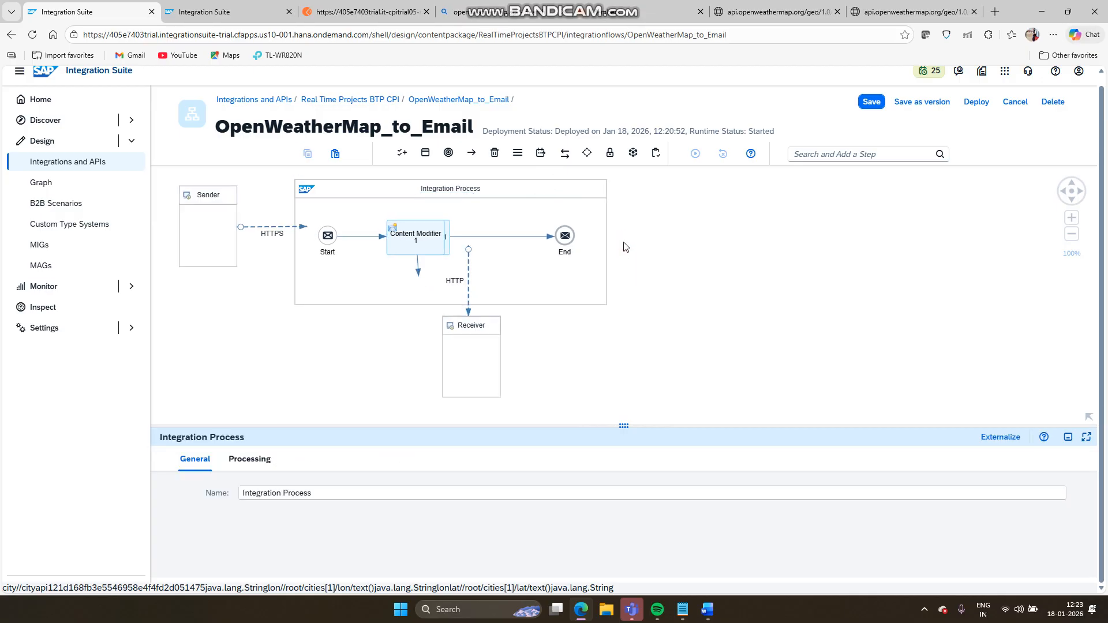
Step: Add an exchange property city to the Content Modifier with source type XPath, value //city and data type java.lang.String
click(403, 233)
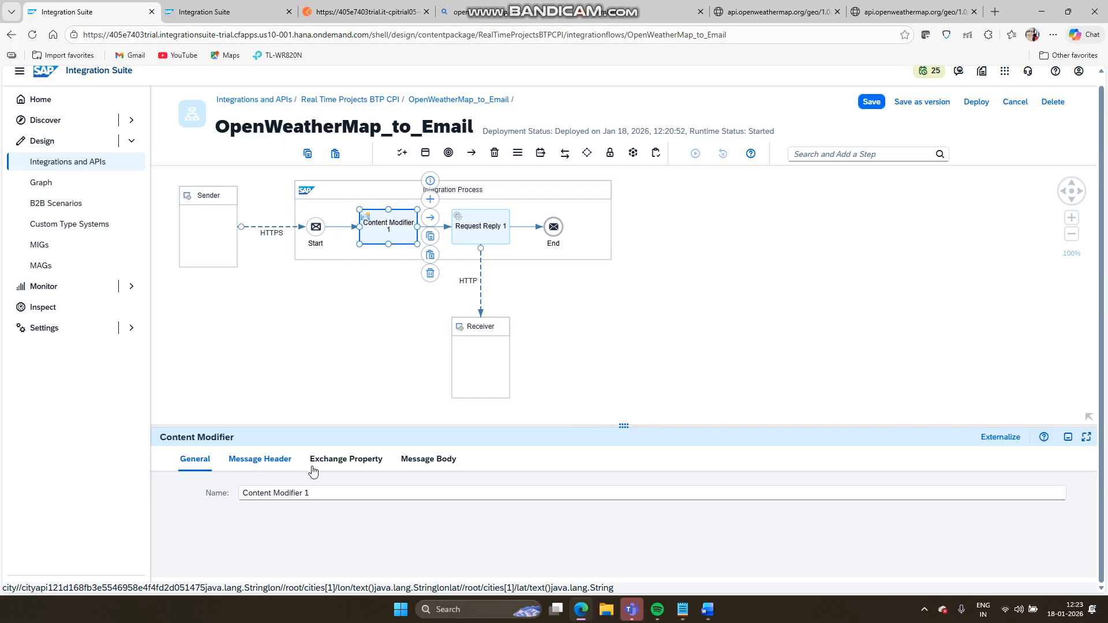
click(335, 462)
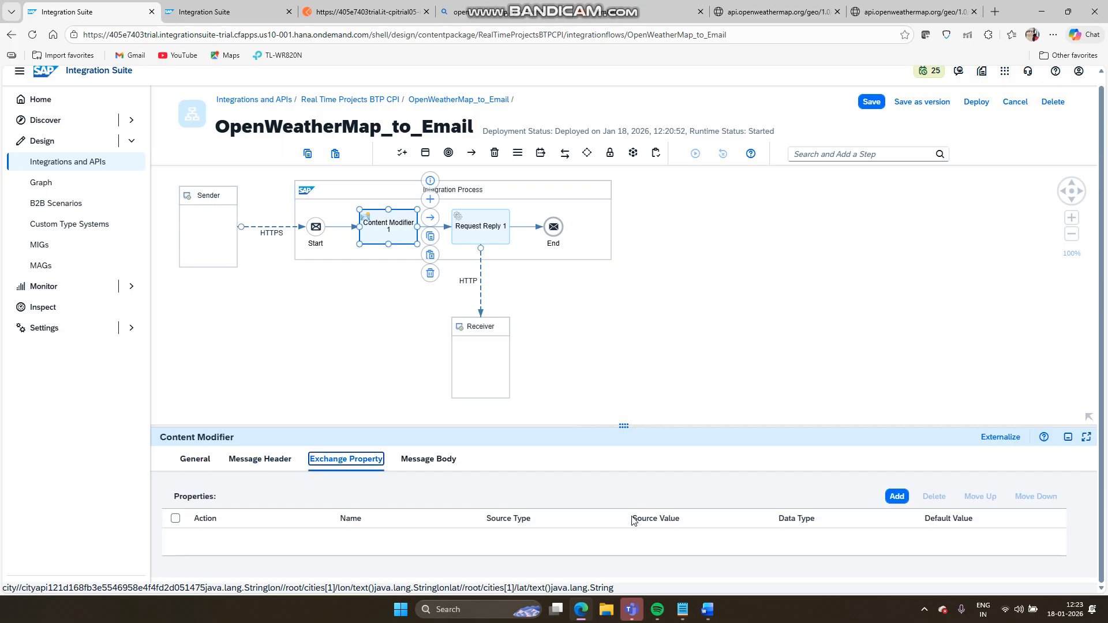
click(896, 497)
click(454, 538)
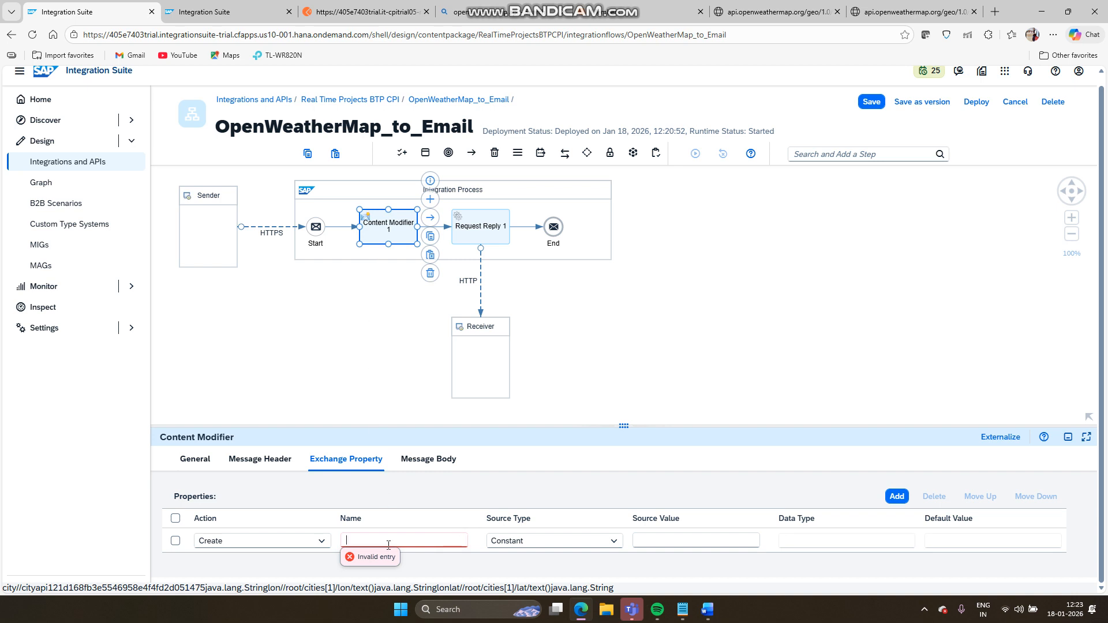
text(city)
click(532, 540)
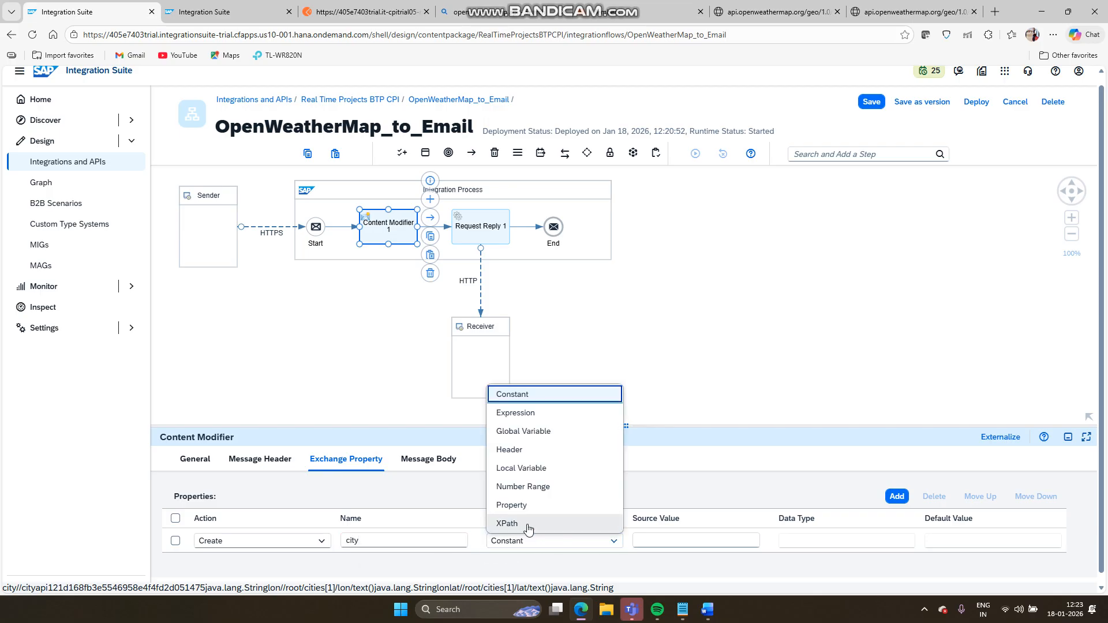
click(529, 523)
click(705, 540)
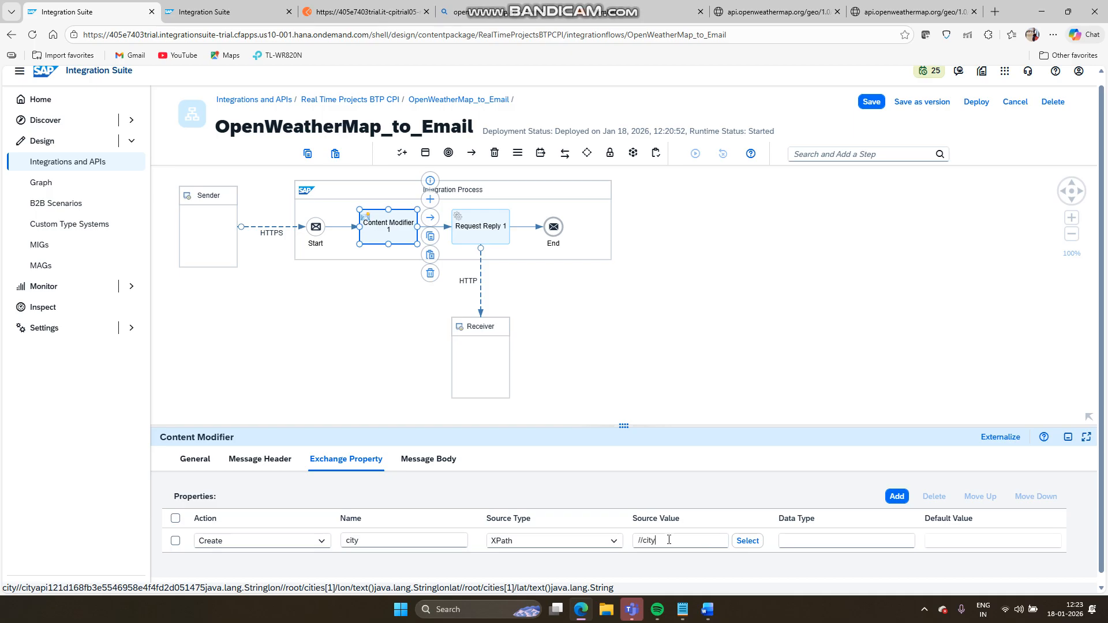
click(805, 542)
Step: Save and deploy the OpenWeatherMap_to_Email flow, and resend the geocoding GET request from Postman
click(865, 101)
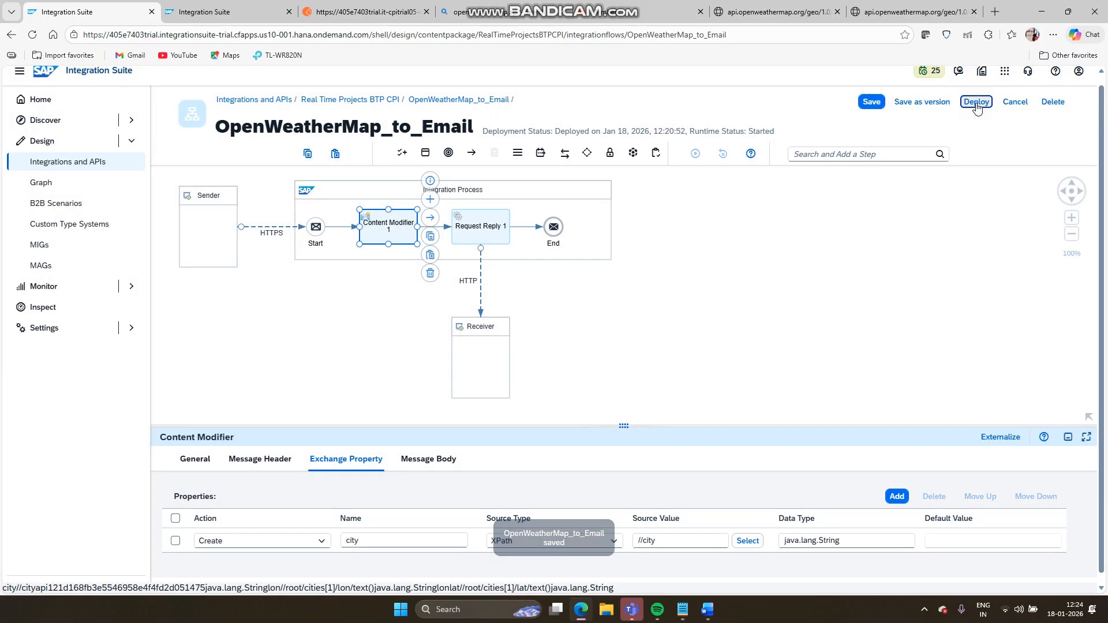
click(976, 104)
click(615, 369)
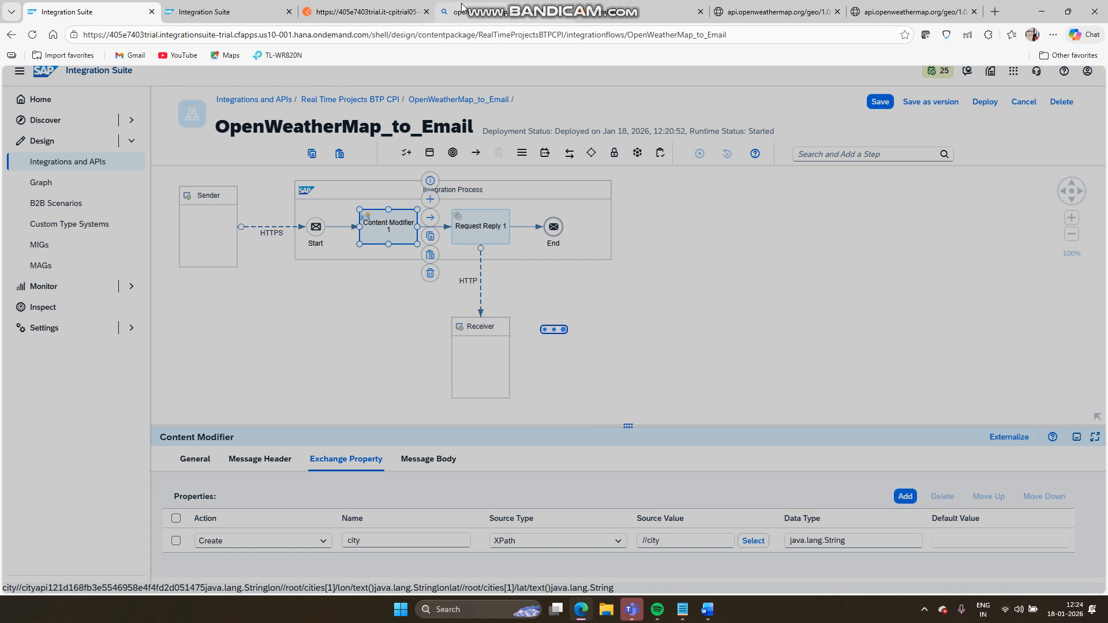
click(346, 13)
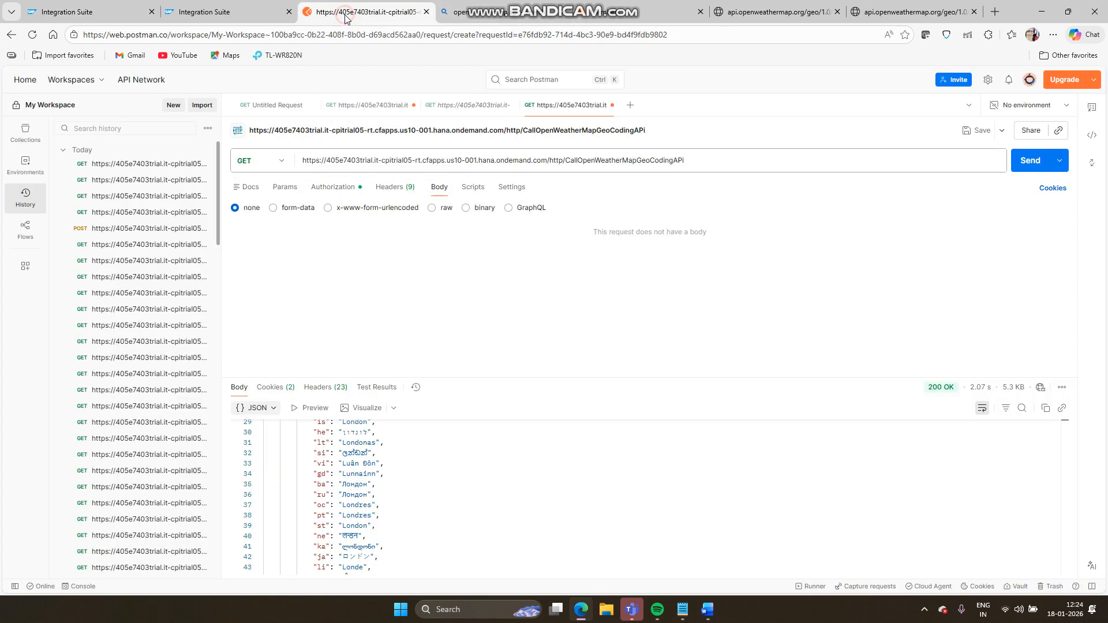
click(1027, 162)
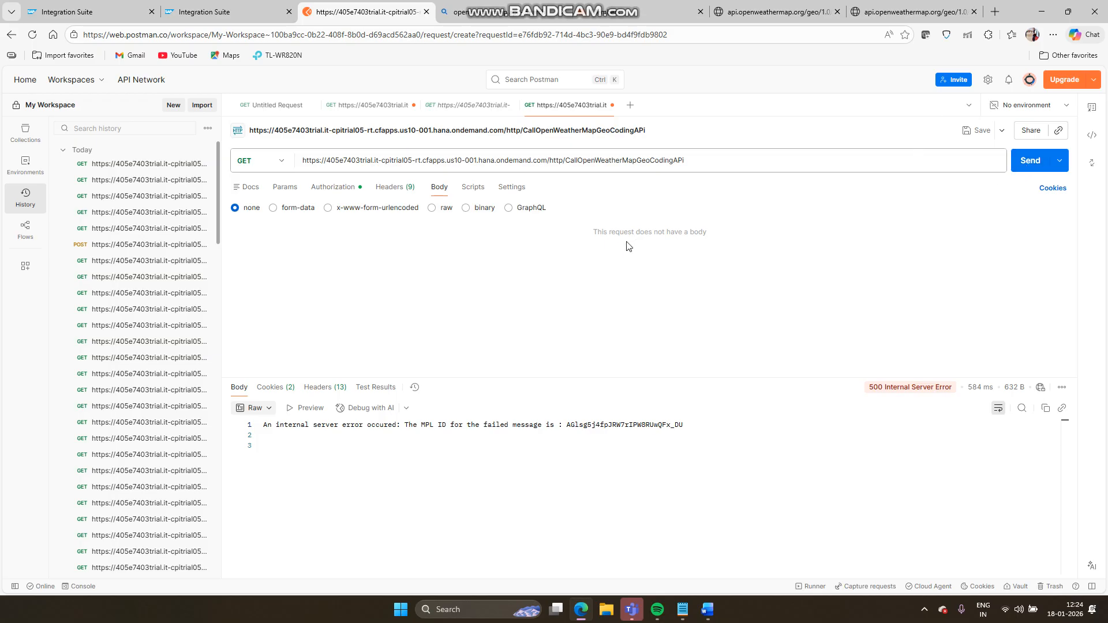
Step: Give the Postman request a raw JSON body with a cities object containing city "delhi", and send the request
click(432, 209)
click(445, 273)
text(https://405e7403trial.it-cpitrial05-rt.cfapps.us10-001.hana.ondemand.com/http/CallOpenWeatherMapGeoCodingAPi)
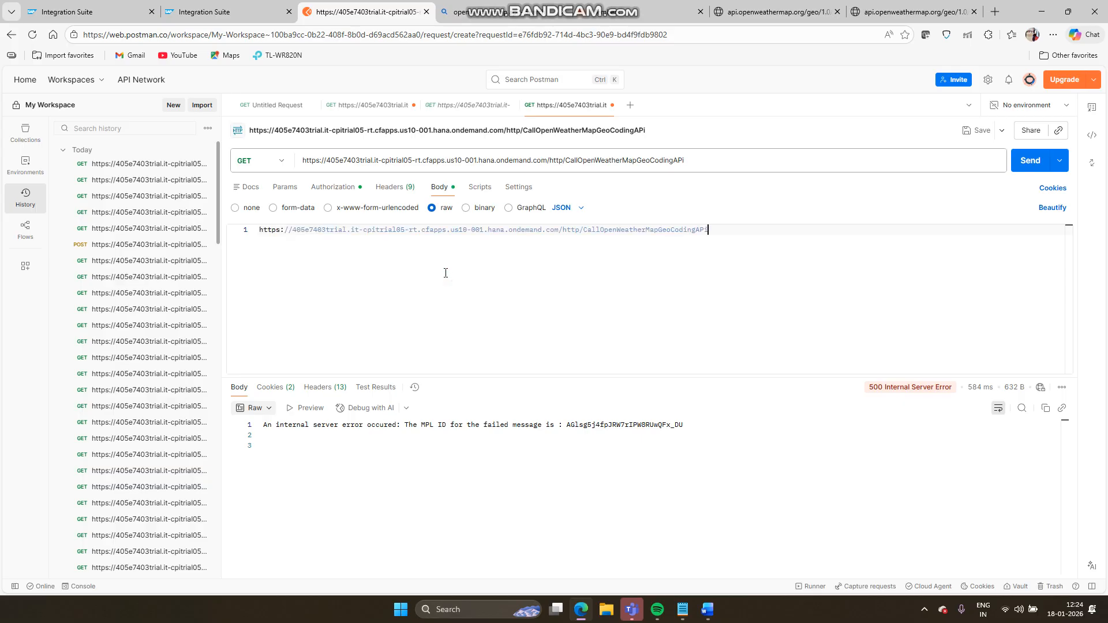
key(ctrl+a)
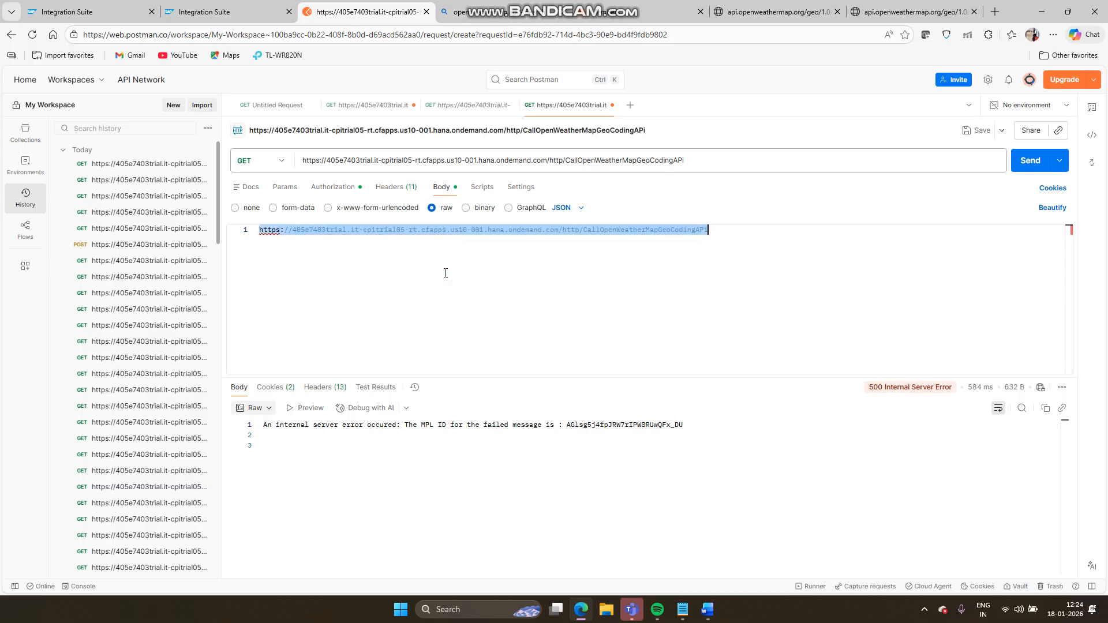
key(Delete)
click(678, 613)
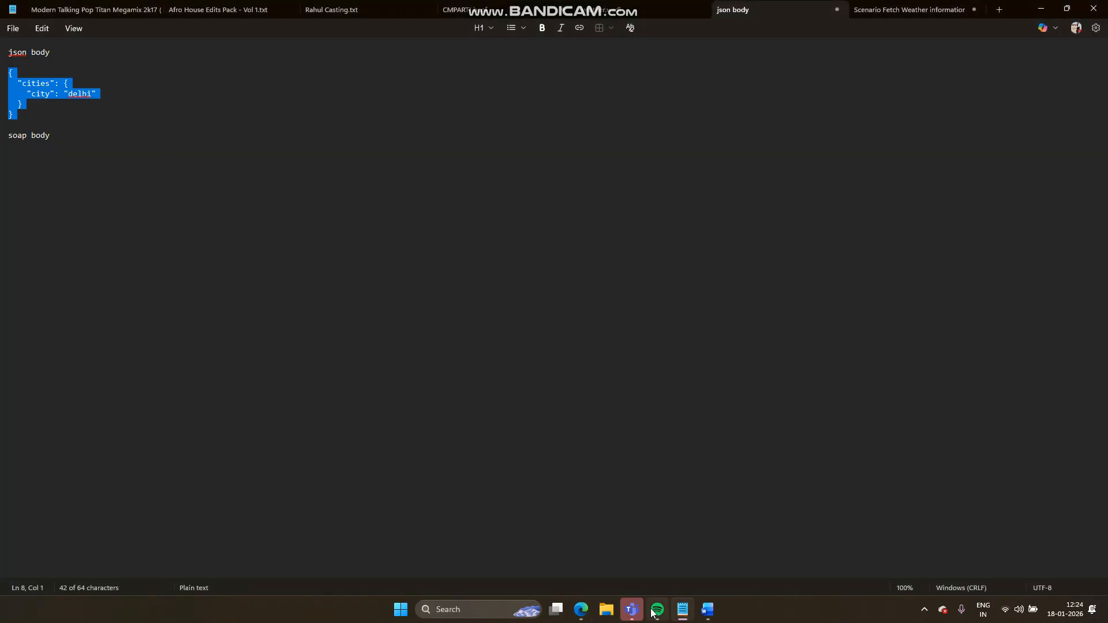
click(580, 609)
text({   "cities": {     "city": "delhi"   } })
click(1021, 165)
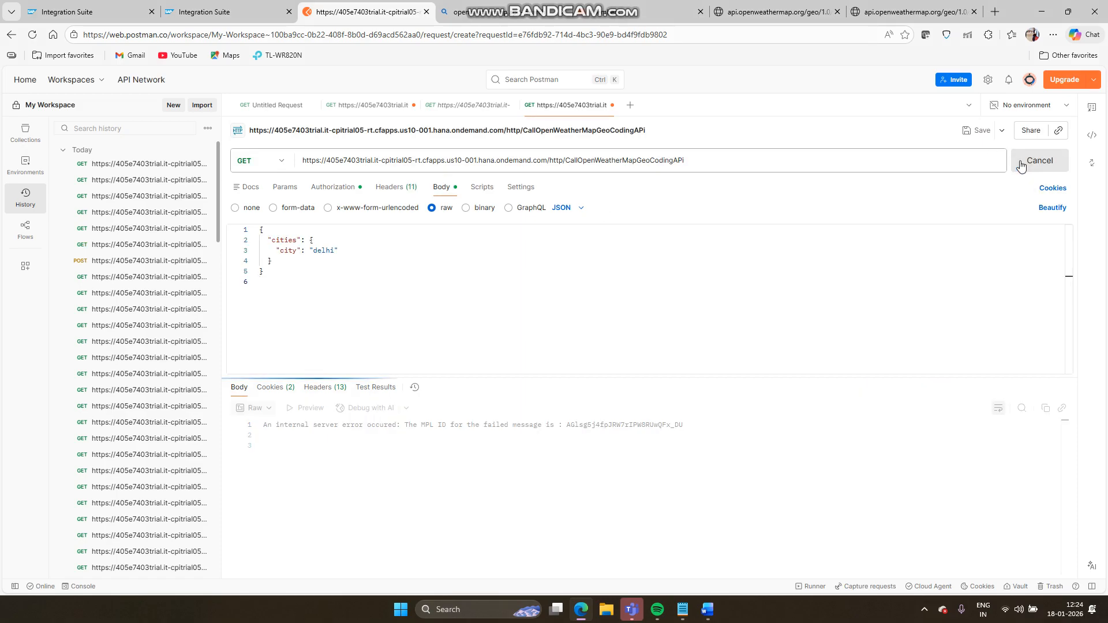
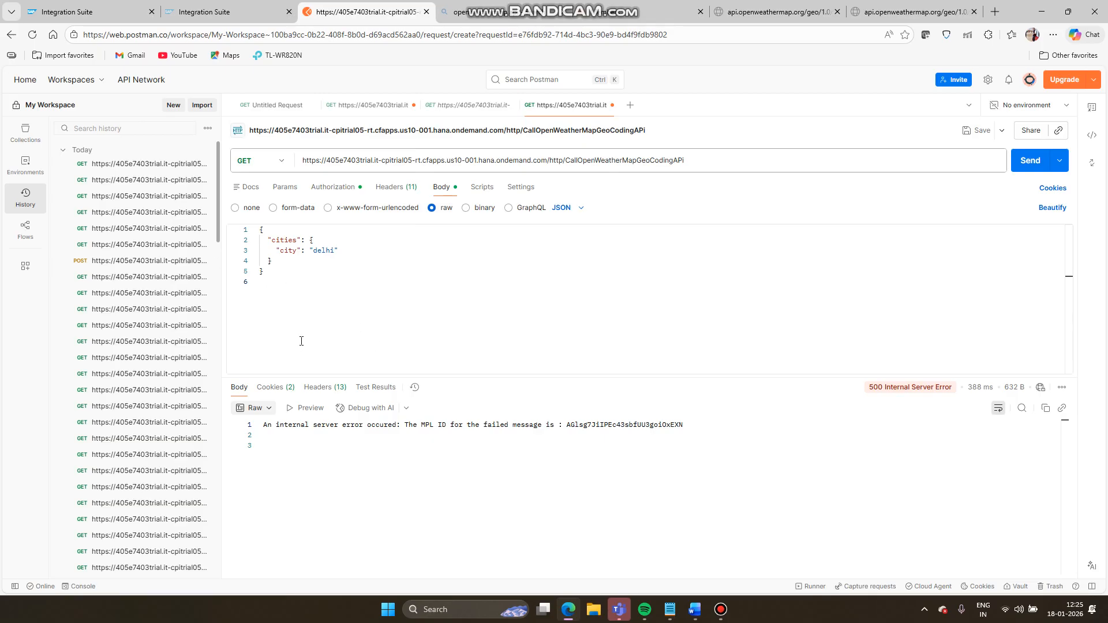
click(1029, 172)
Step: Open message processing monitoring for OpenWeatherMap_to_Email and examine the error details of the latest failed message
click(572, 613)
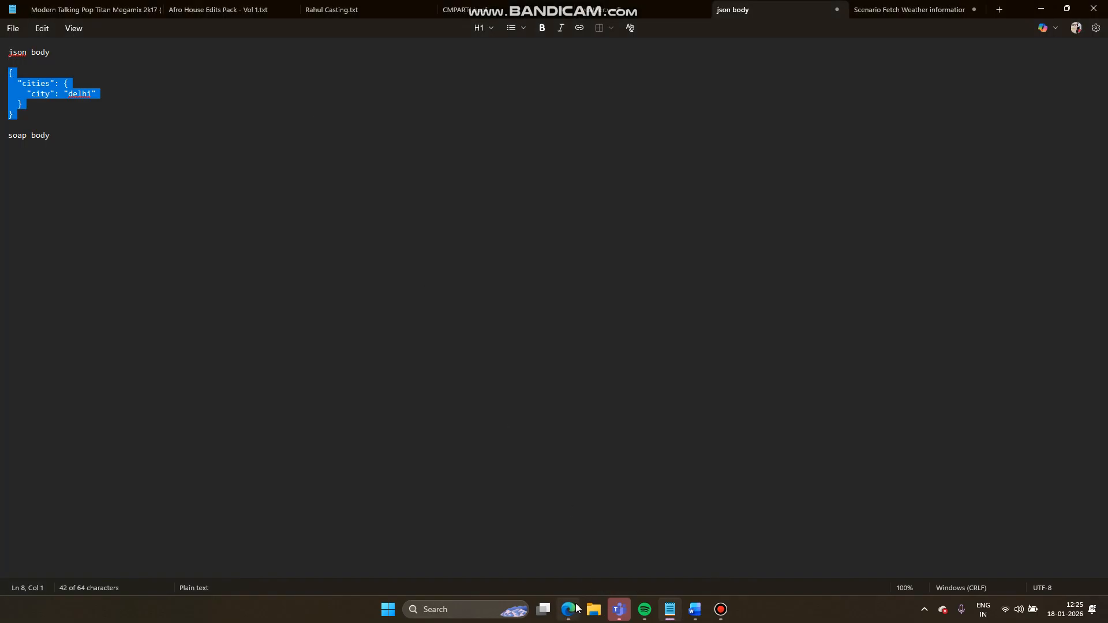
click(576, 608)
click(181, 5)
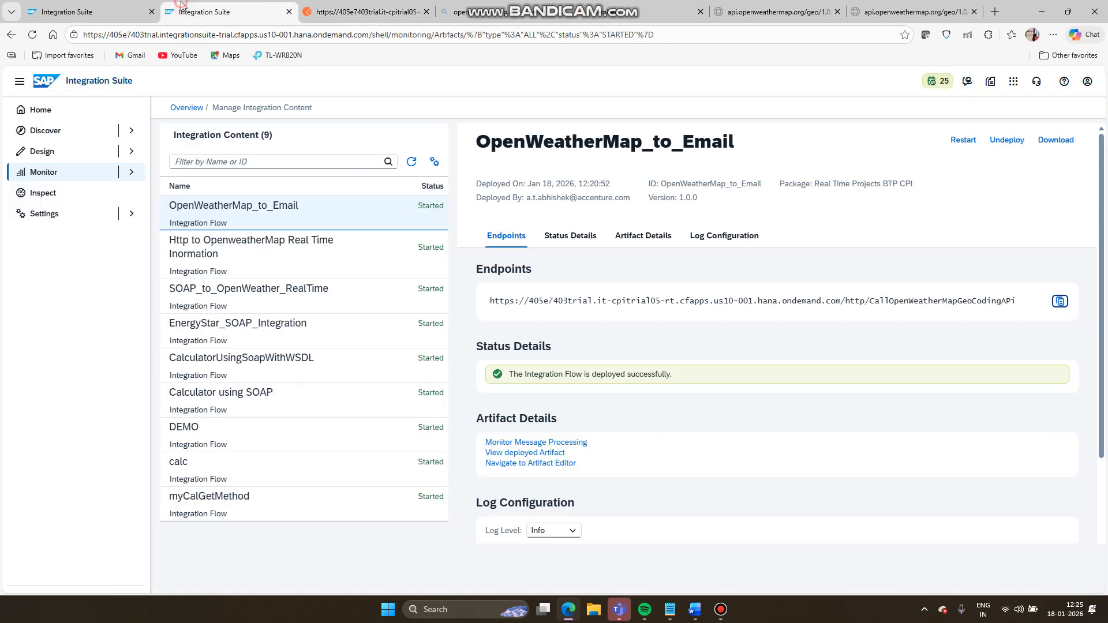
click(521, 442)
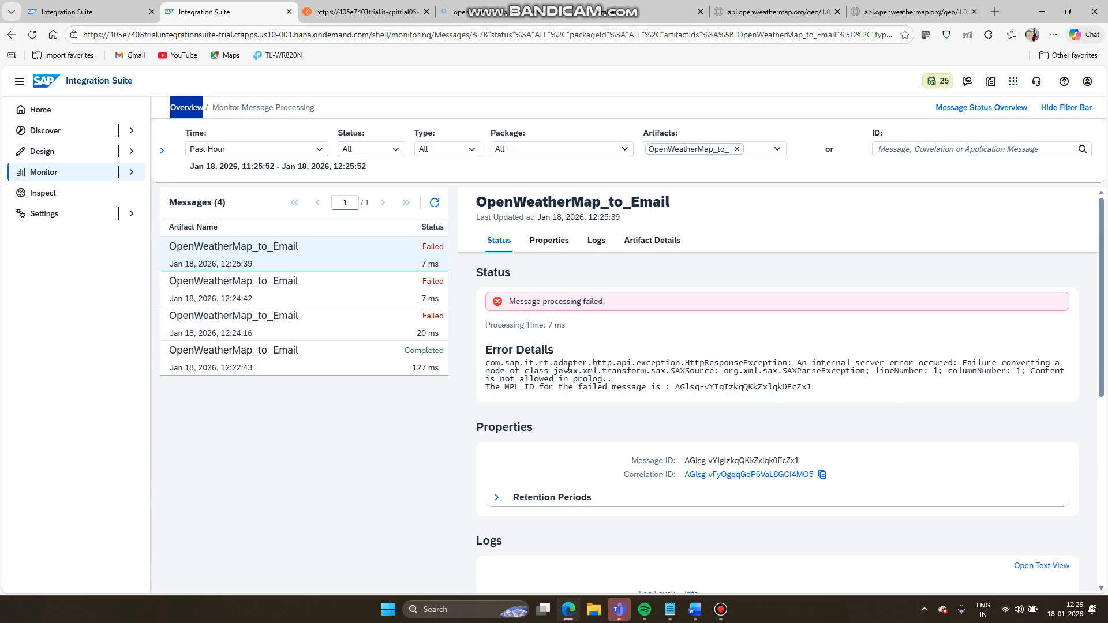
drag(820, 391, 501, 337)
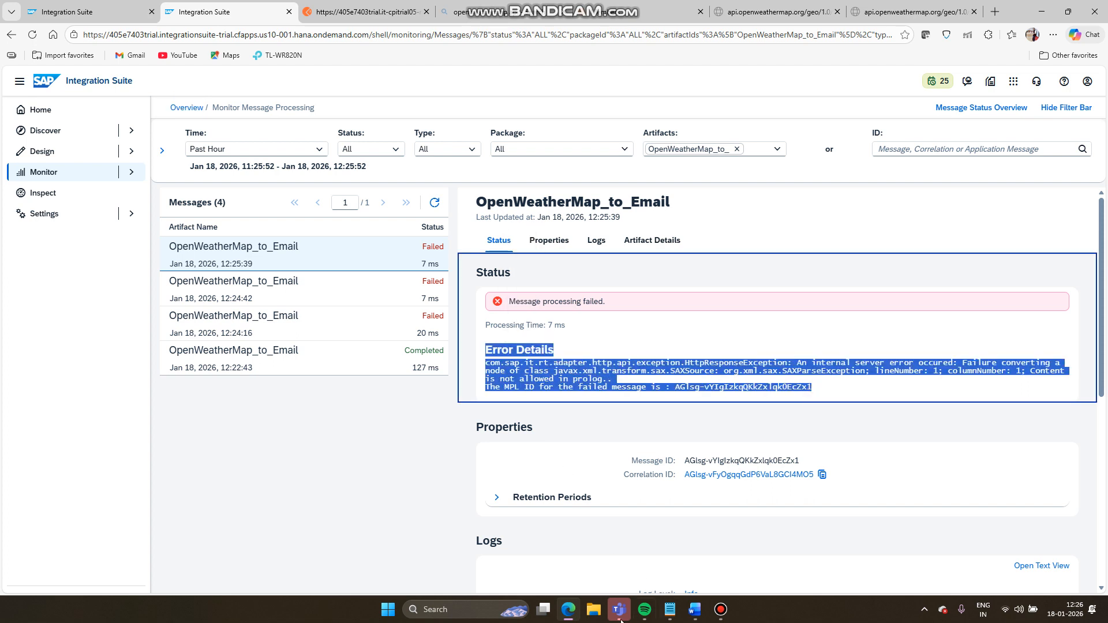
Step: Compare the JSON request body in Postman with the failed message's error details in Integration Suite
click(569, 613)
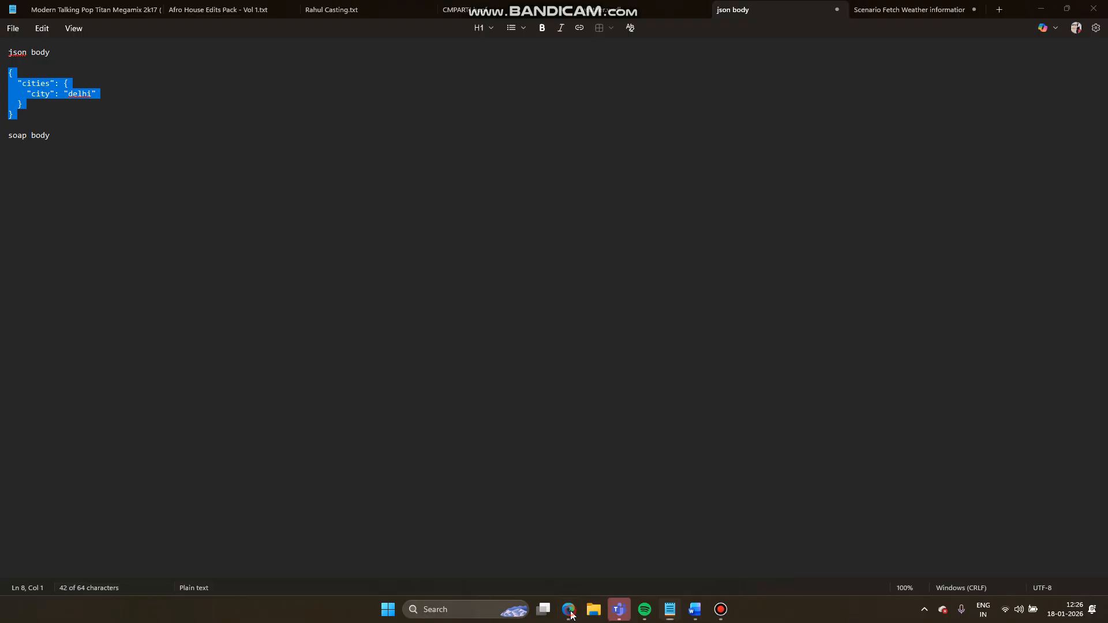
click(568, 610)
click(355, 10)
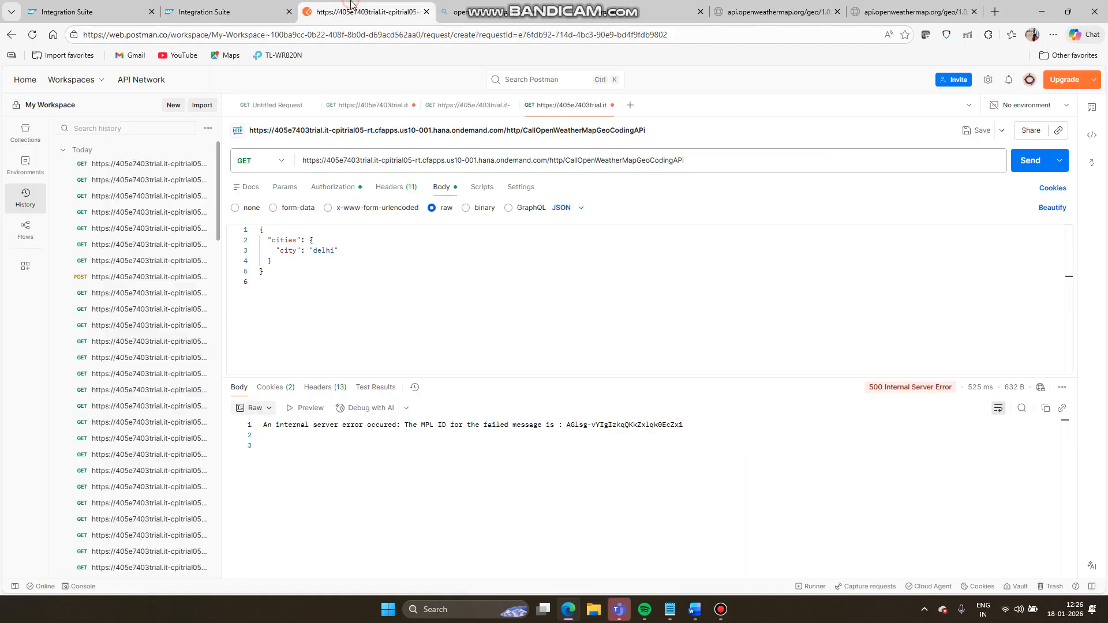
click(352, 295)
click(206, 7)
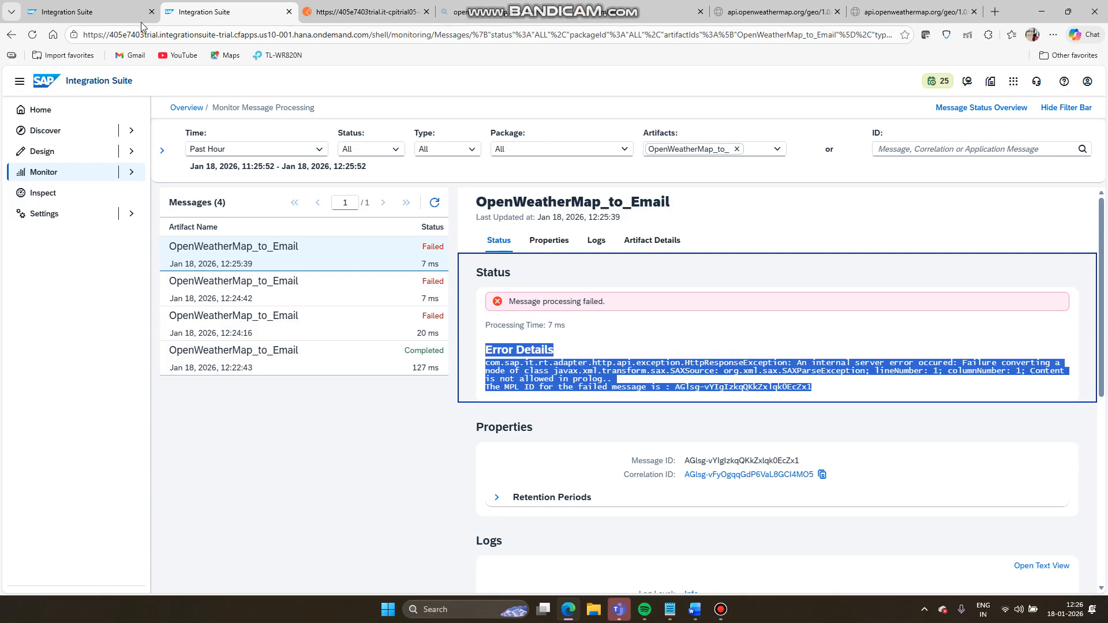
click(365, 5)
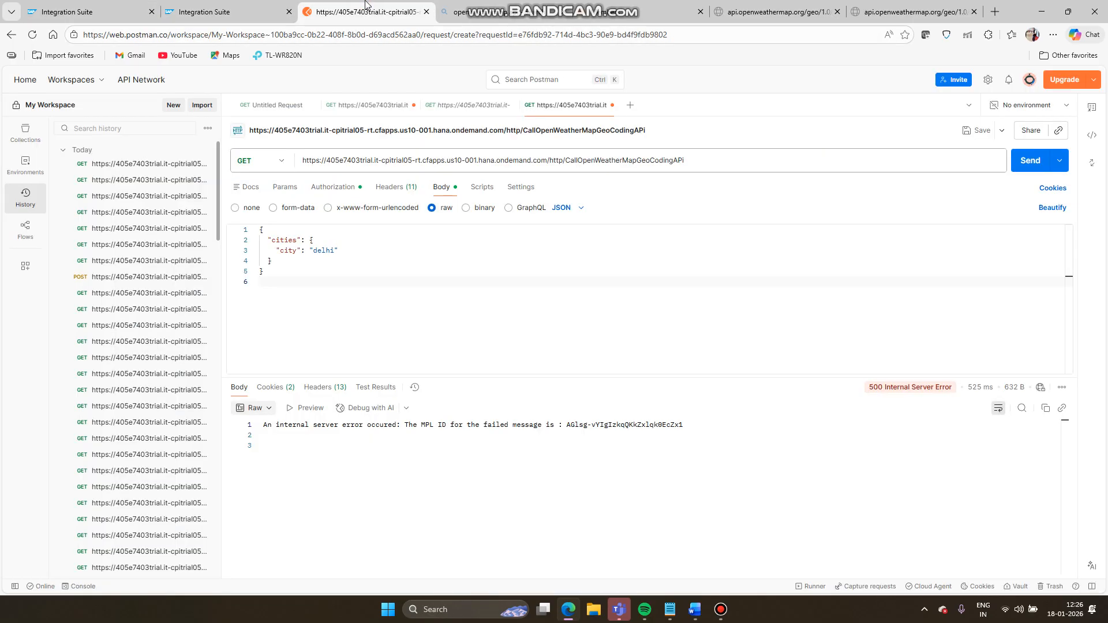
click(206, 7)
Step: Return to the OpenWeatherMap_to_Email flow editor and add a JSON to XML Converter between the Start event and Content Modifier 1
click(65, 7)
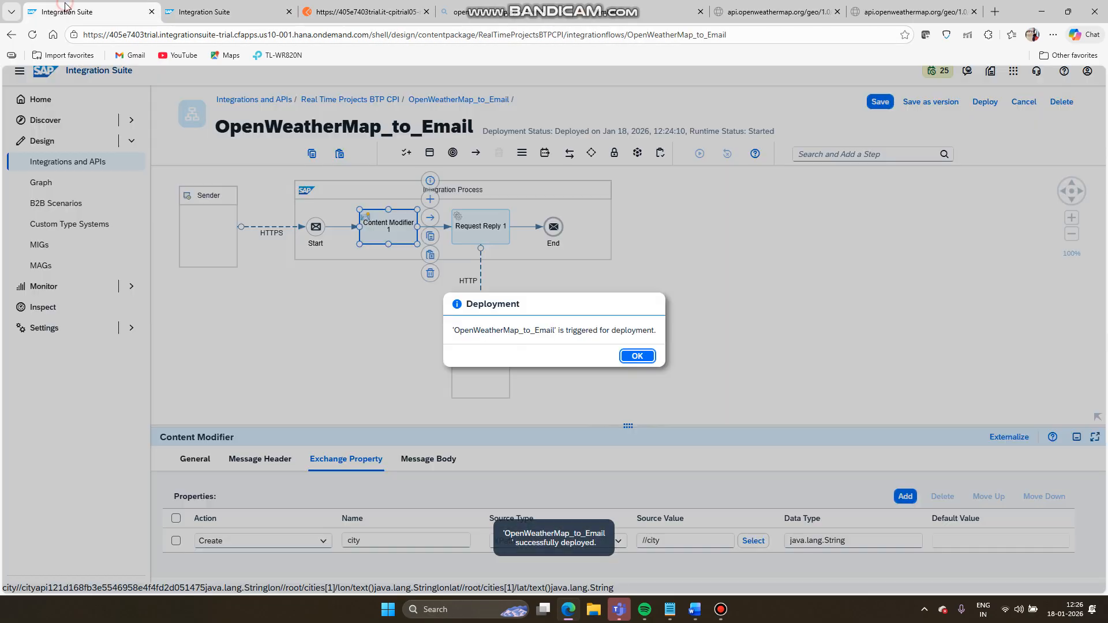
click(636, 356)
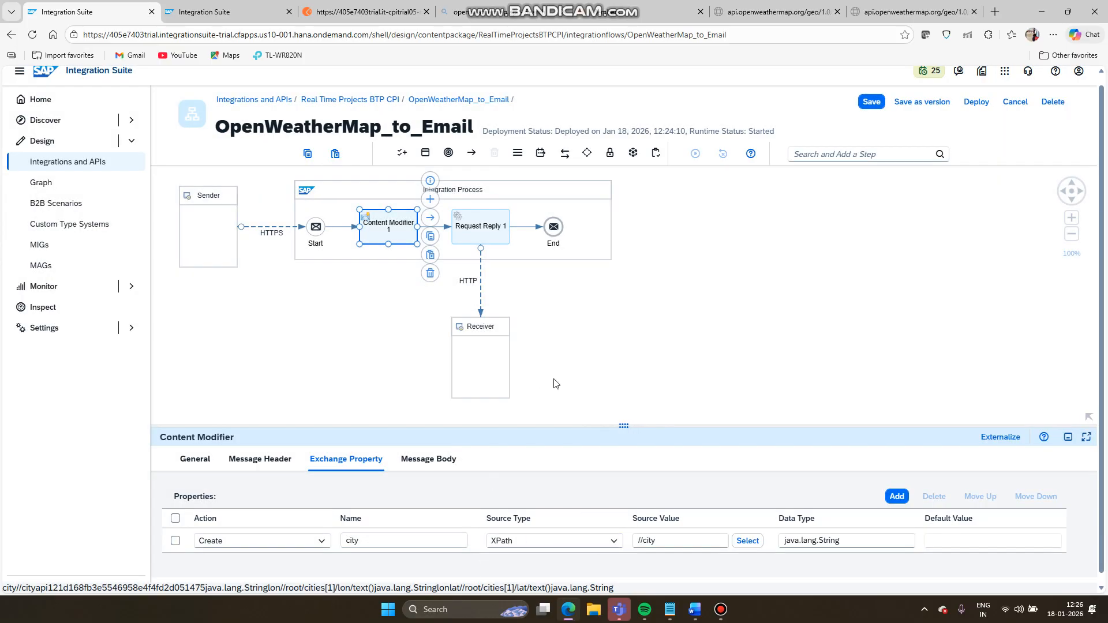
click(338, 229)
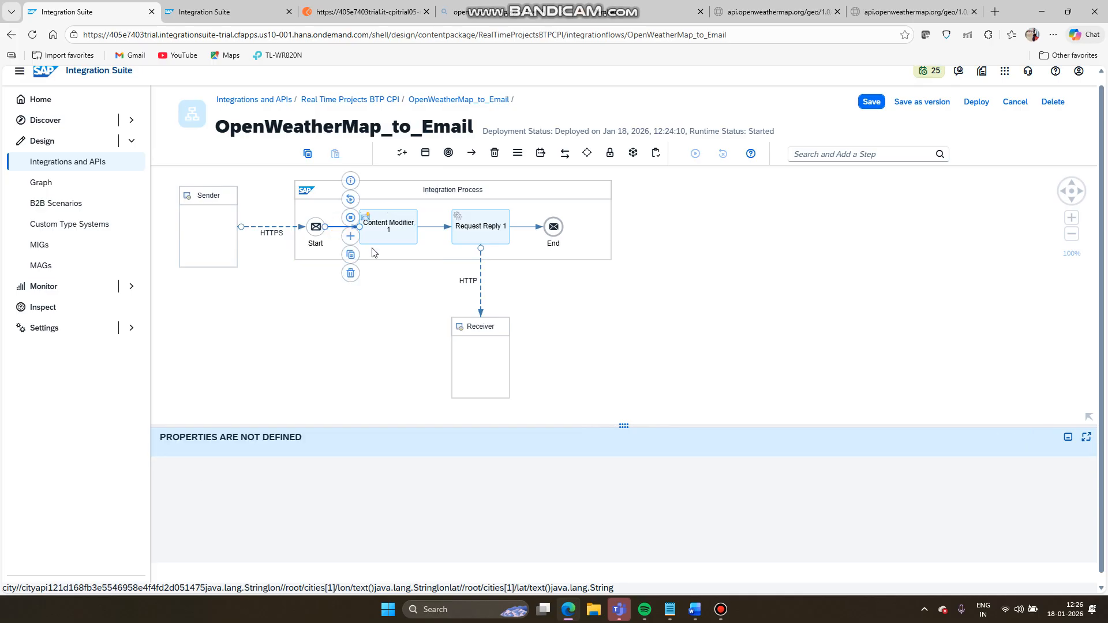
drag(621, 427, 588, 408)
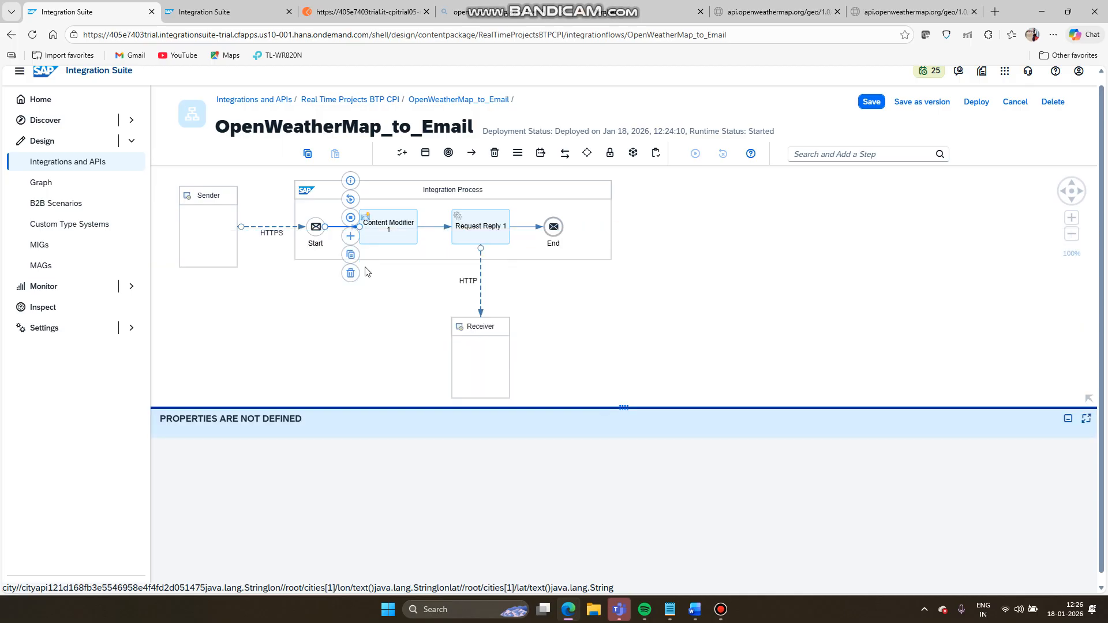
click(350, 237)
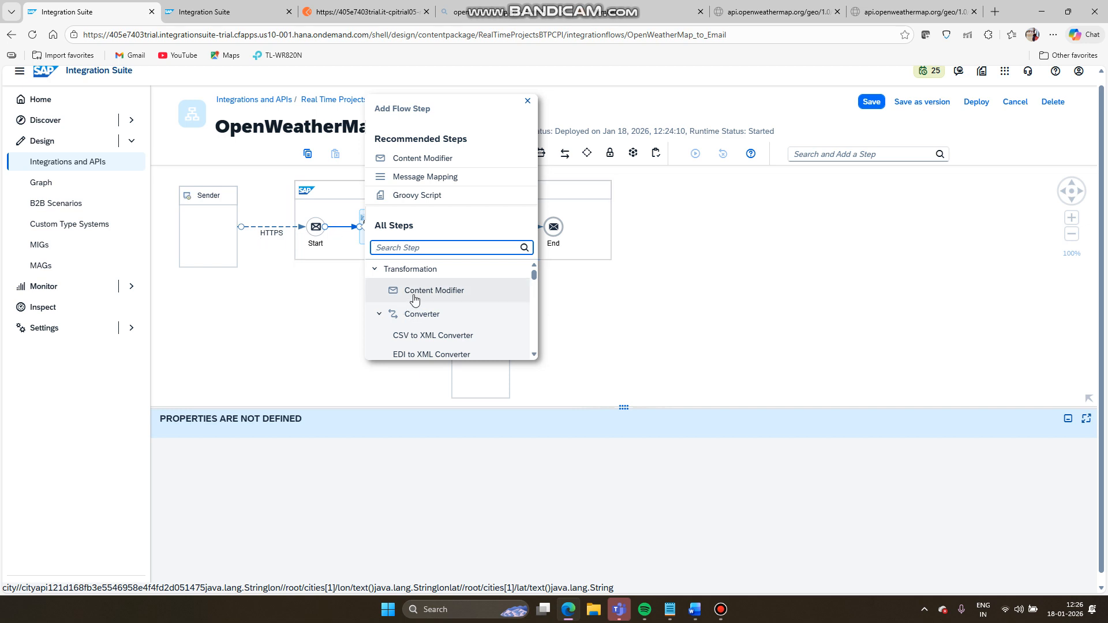
scroll(427, 332, down, 3)
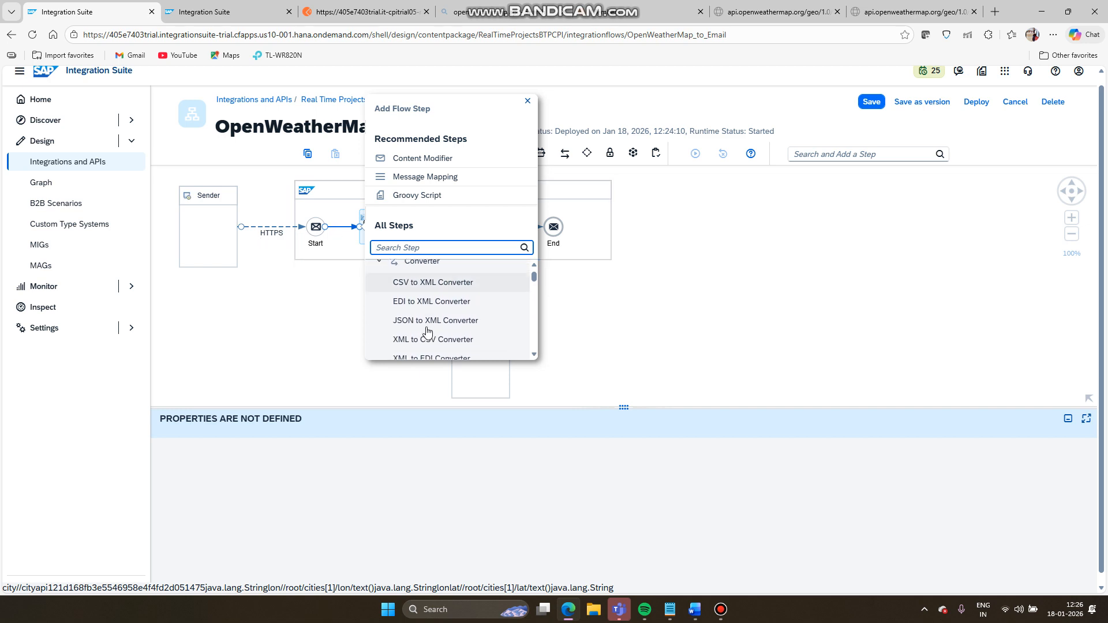
click(427, 325)
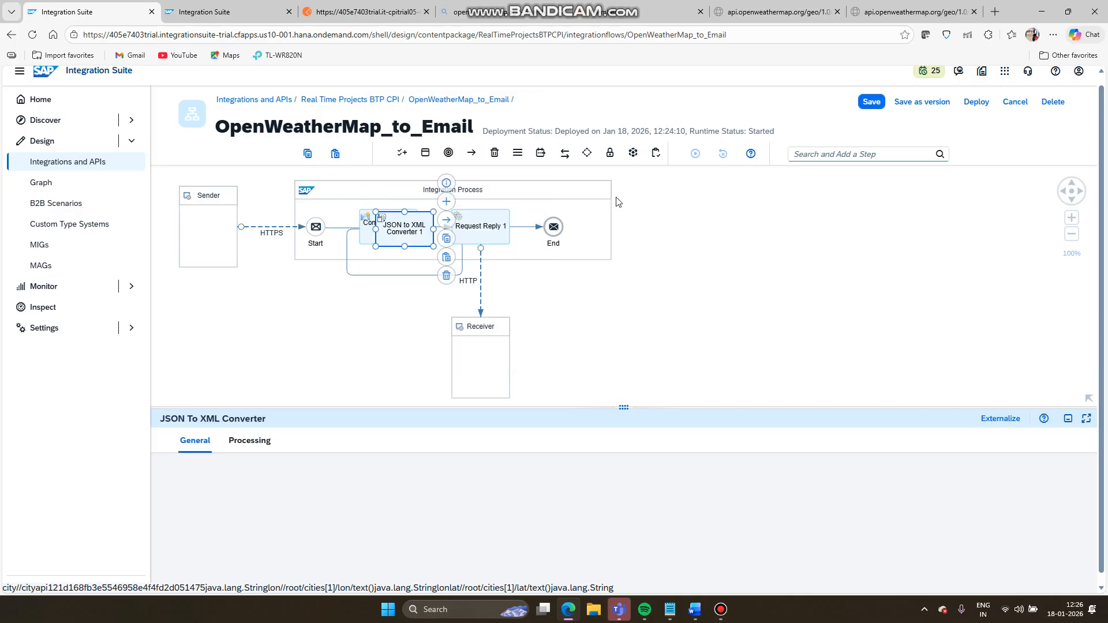
Step: Save the flow and rearrange the Integration Process steps horizontally
click(870, 107)
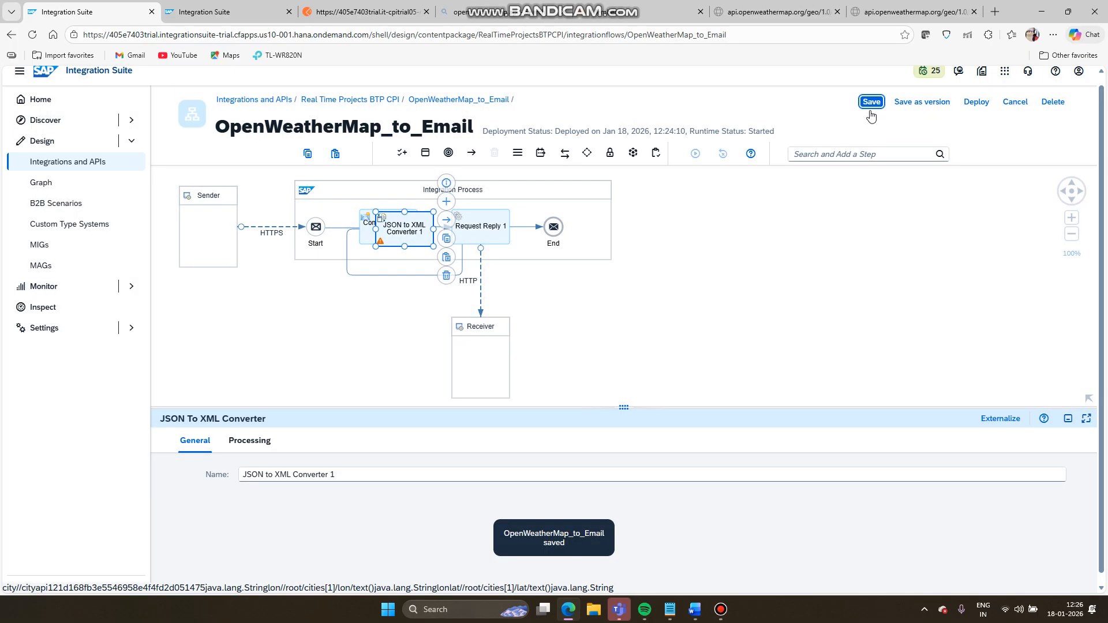
click(603, 189)
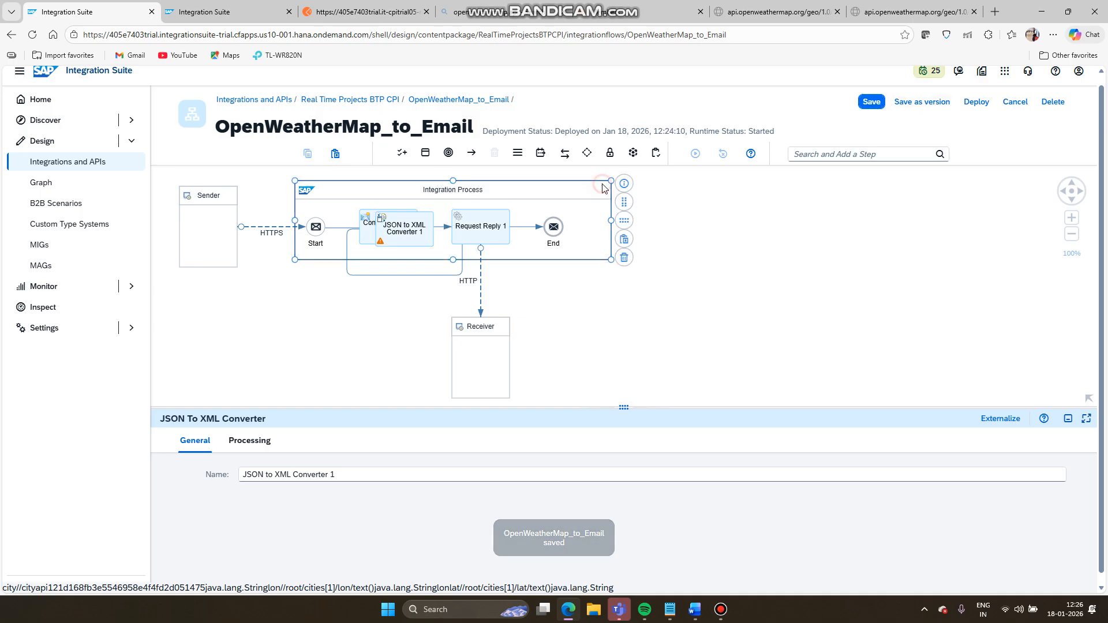
click(629, 223)
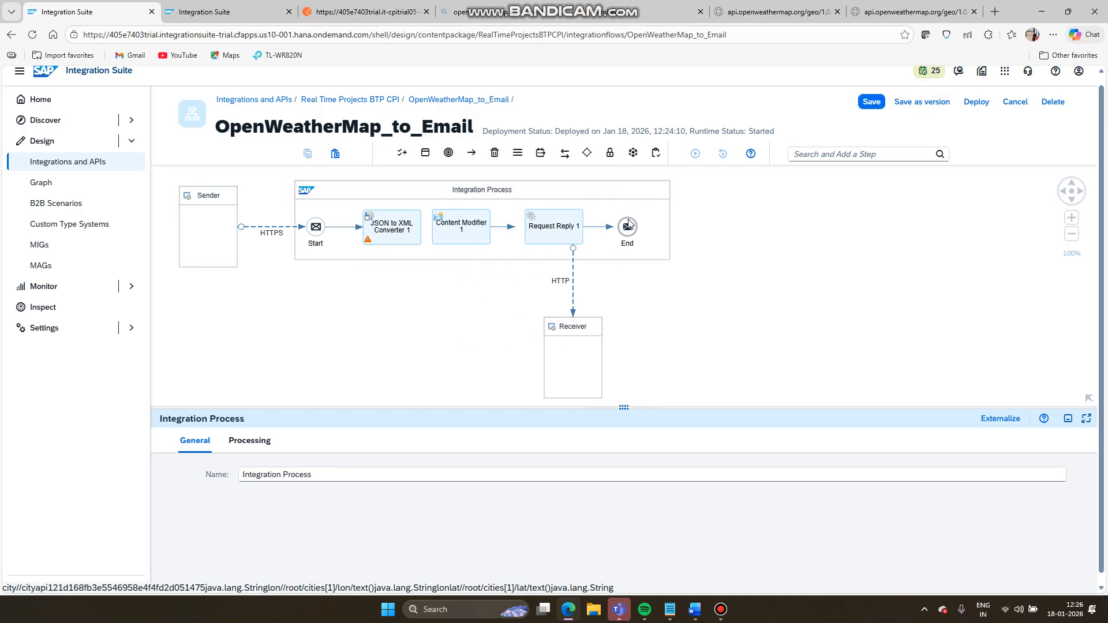
Step: Save the rearranged OpenWeatherMap_to_Email flow and deploy it on the Cloud Integration runtime profile
click(879, 104)
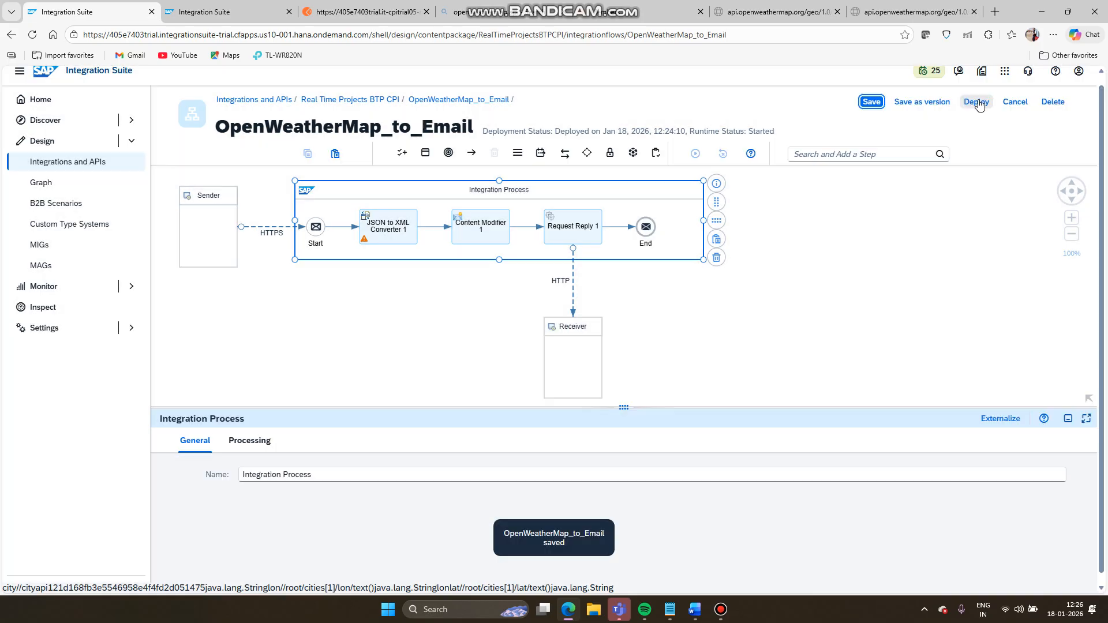
click(979, 103)
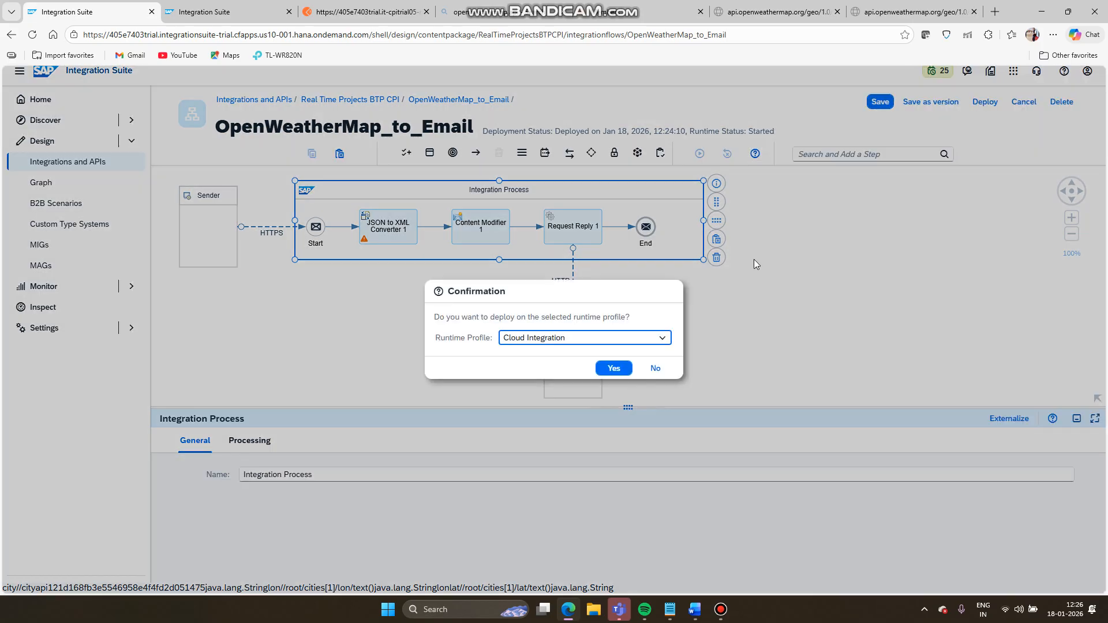
click(616, 366)
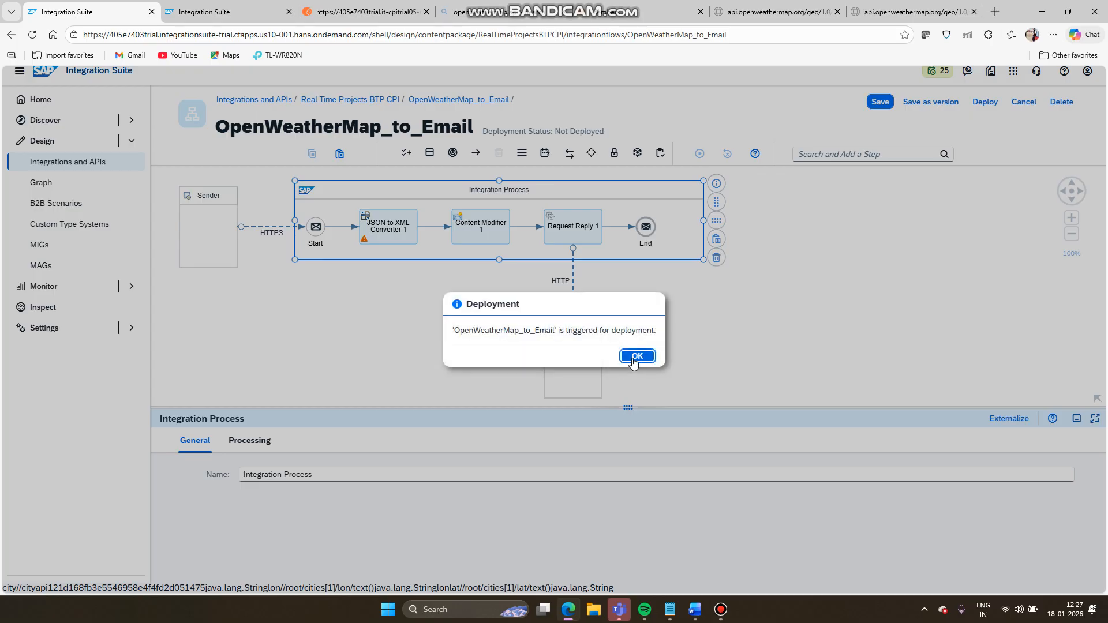
click(634, 357)
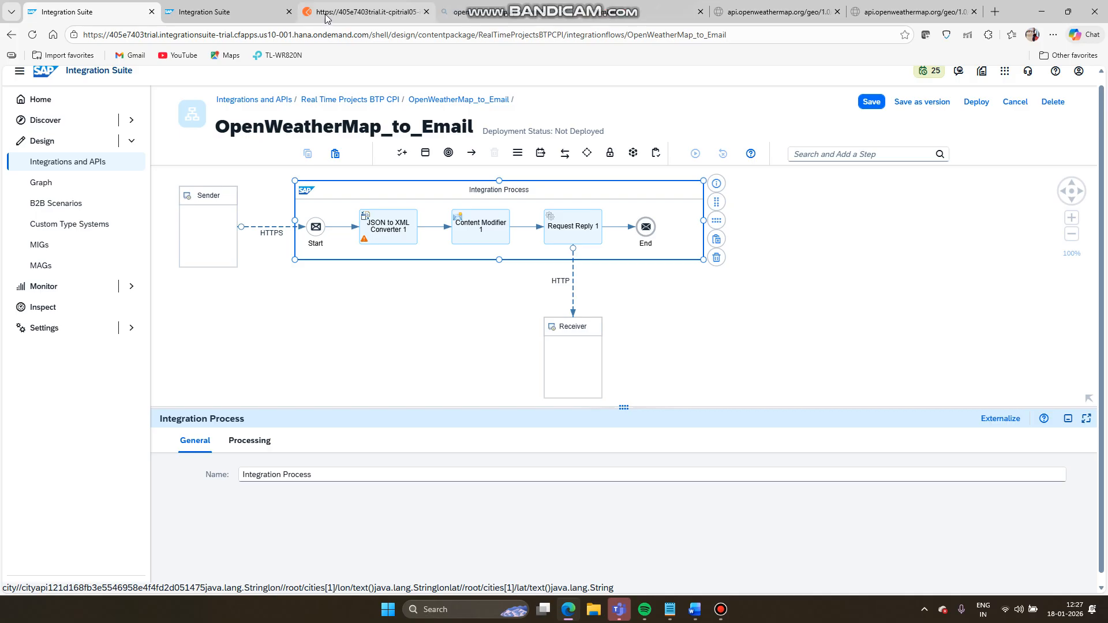
Step: Resend the geocoding GET request with the delhi JSON body from Postman and examine the city names in the response
click(364, 11)
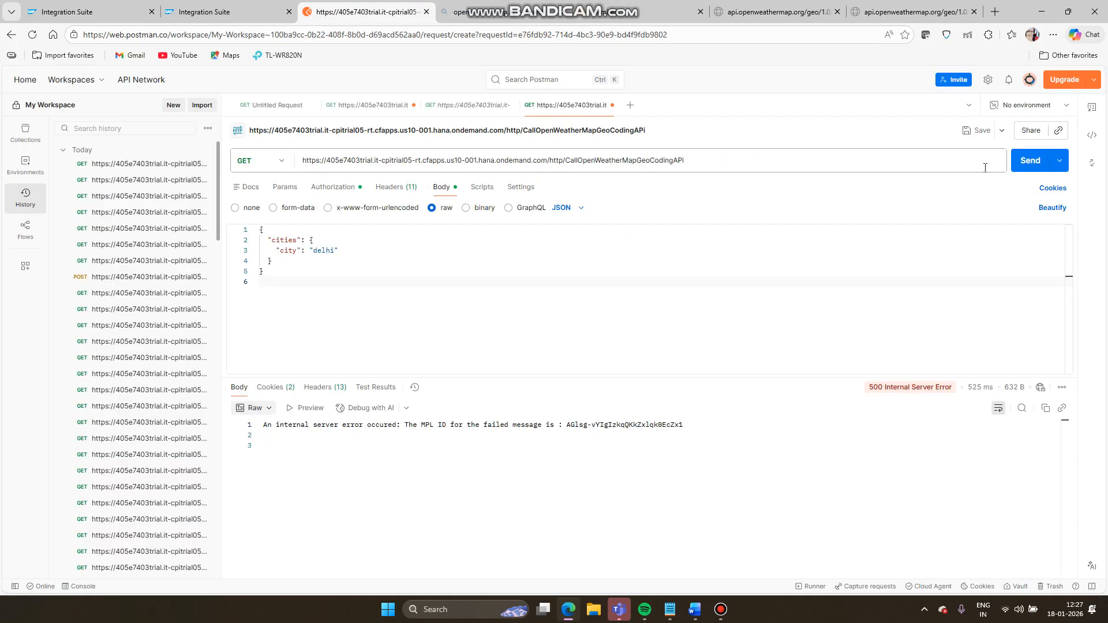
click(1032, 172)
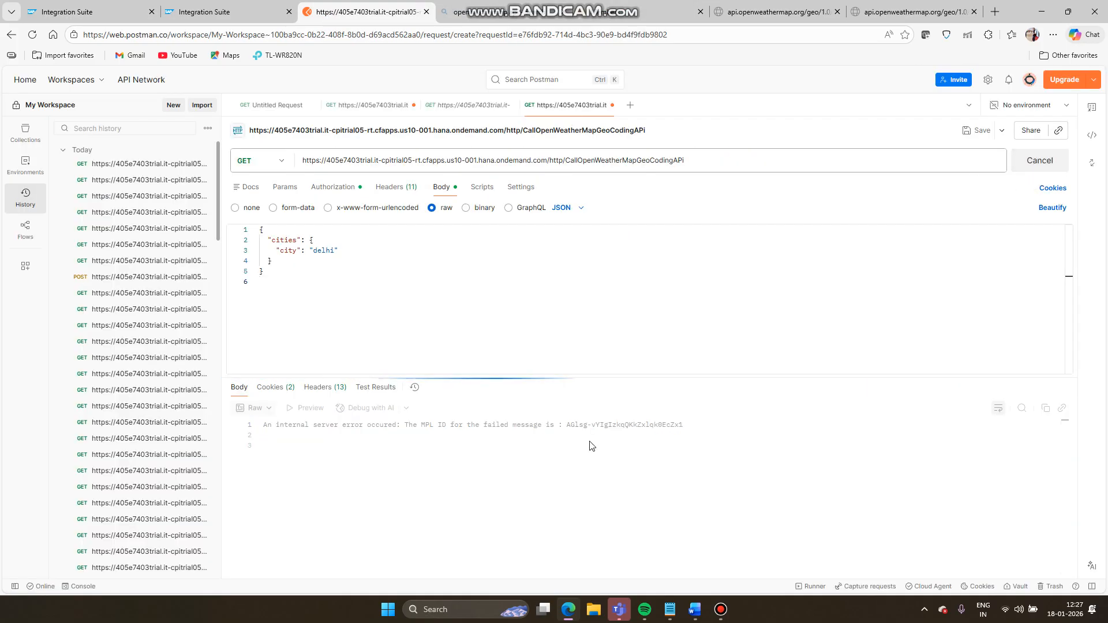
scroll(457, 550, down, 5)
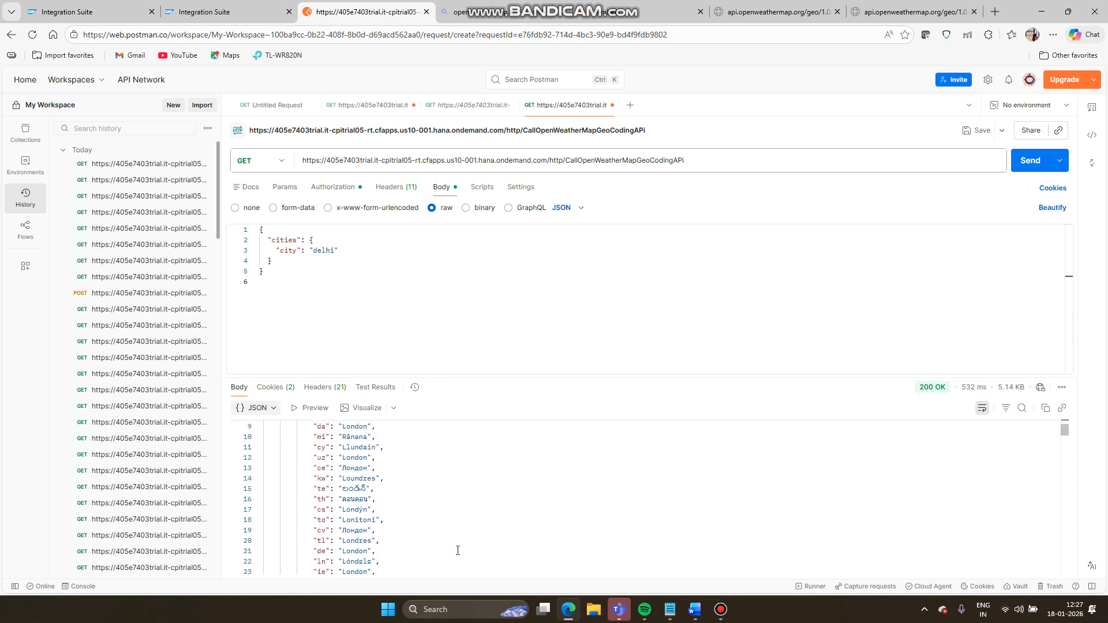
scroll(457, 551, down, 15)
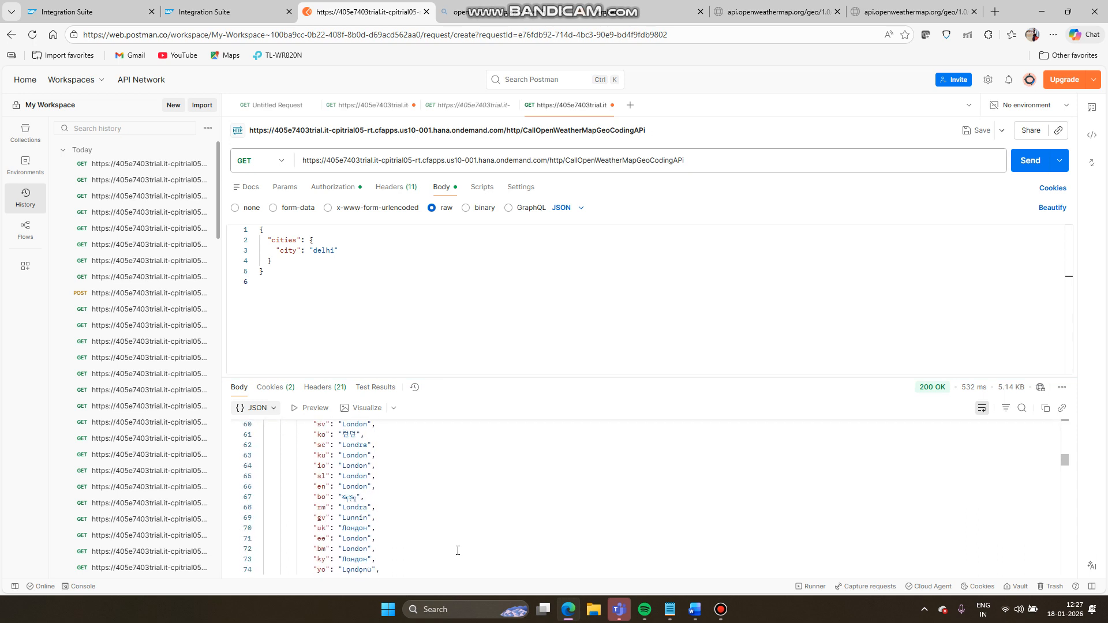
scroll(458, 551, down, 7)
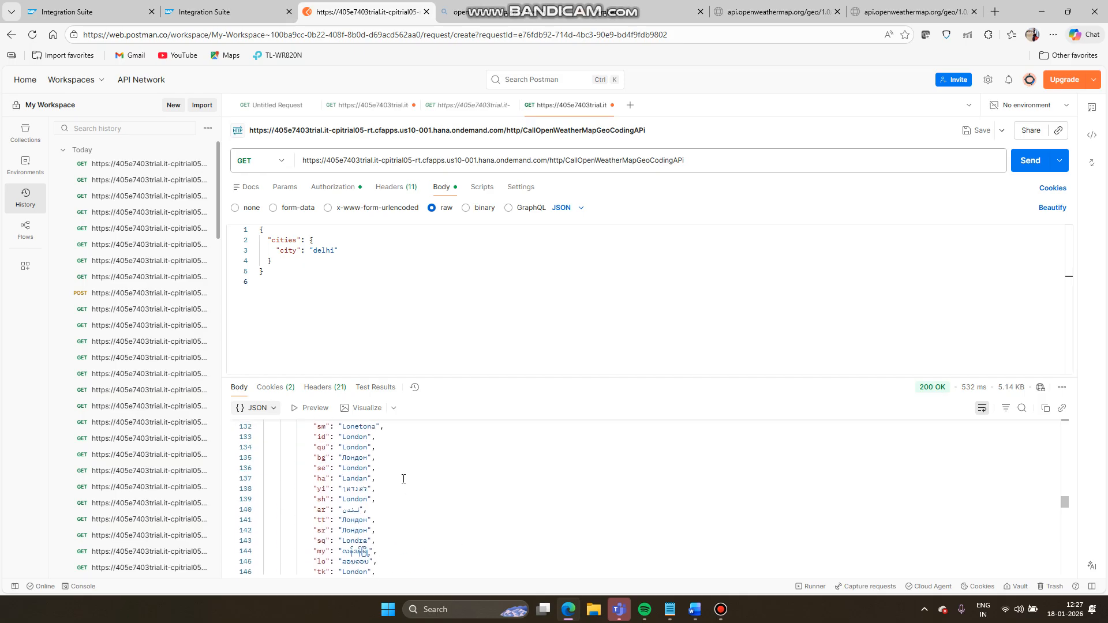
scroll(368, 496, up, 3)
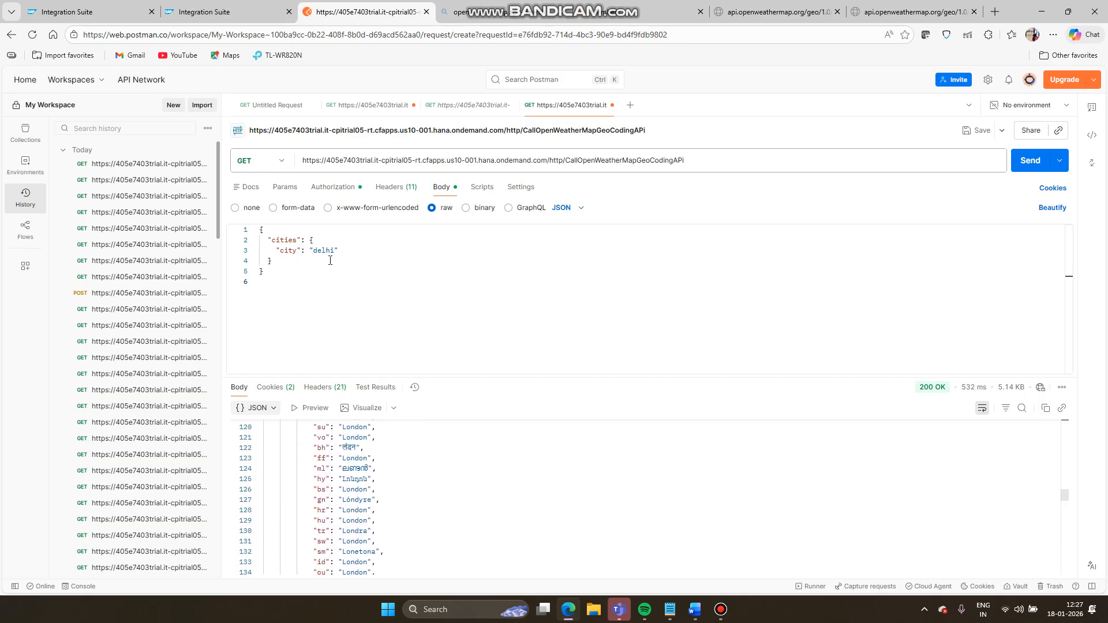
scroll(381, 520, up, 15)
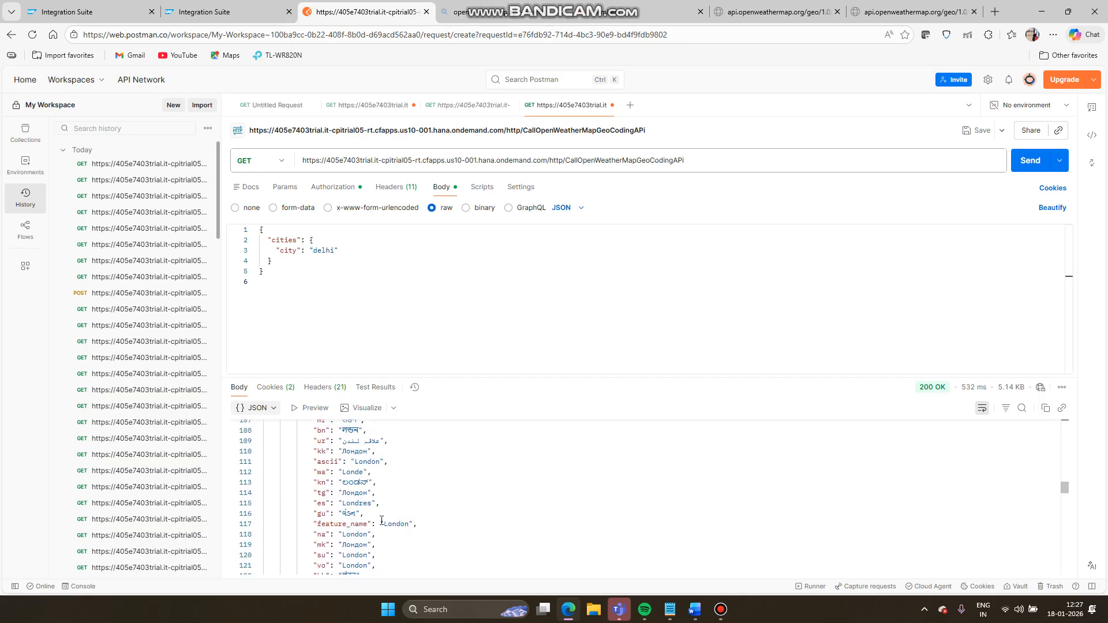
scroll(382, 520, up, 14)
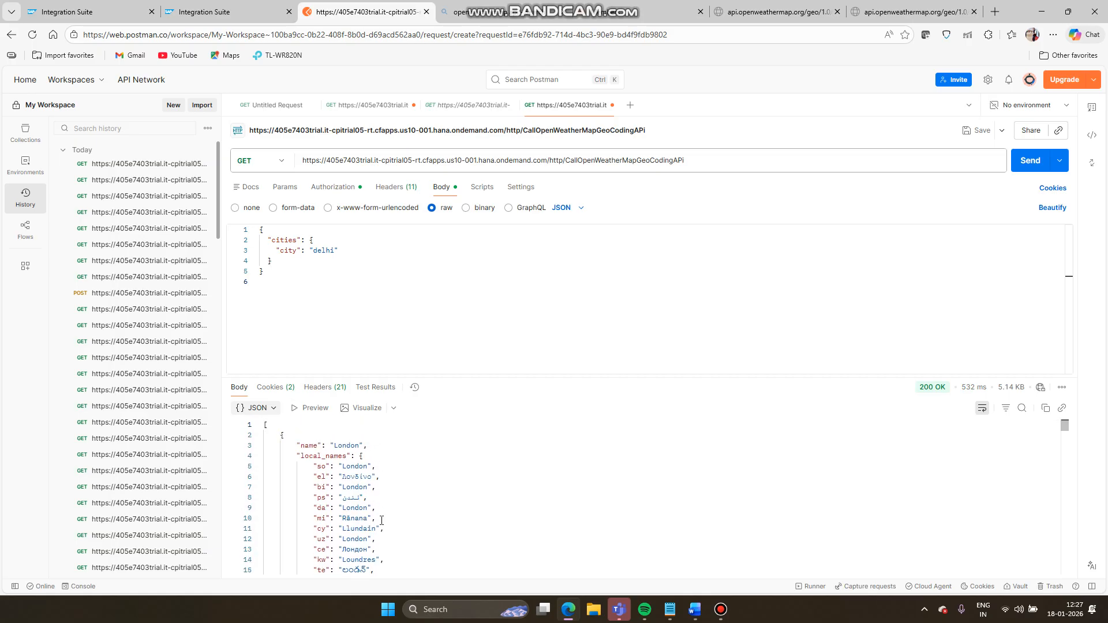
scroll(381, 520, down, 3)
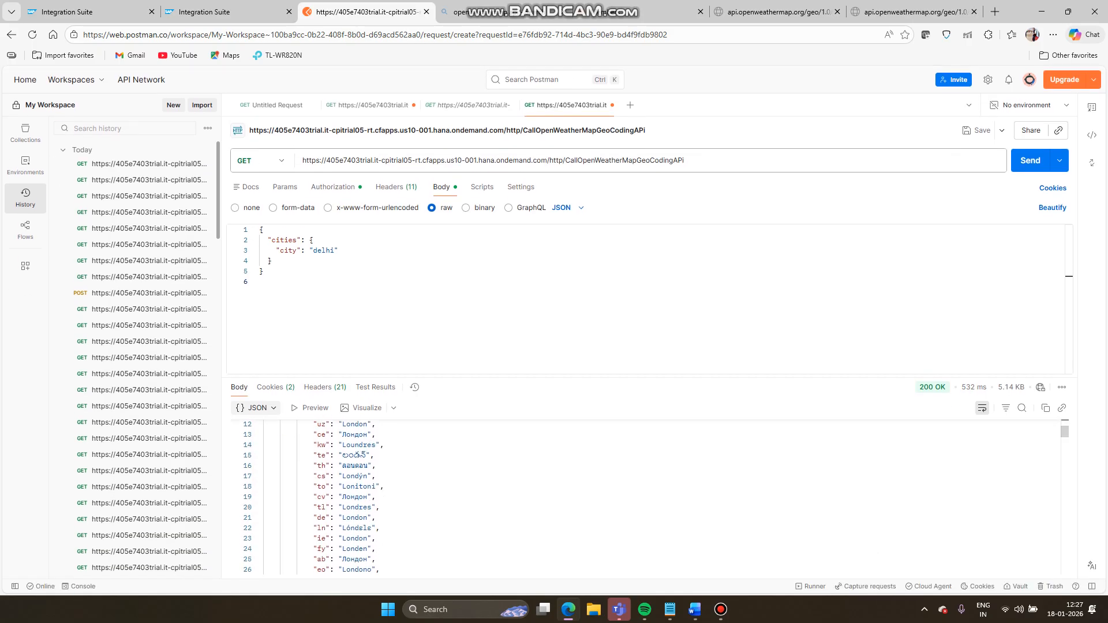
mouse_move(570, 618)
click(575, 611)
click(575, 610)
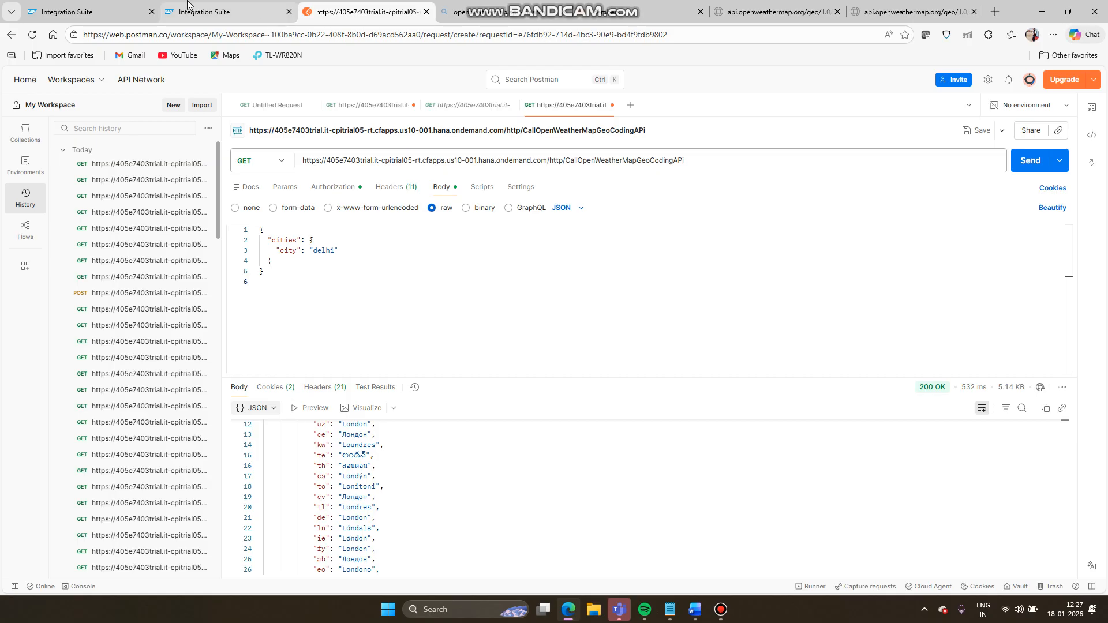
Step: Return to the OpenWeatherMap_to_Email flow editor and replace London in the HTTP receiver channel's query with ${property.city}
click(110, 5)
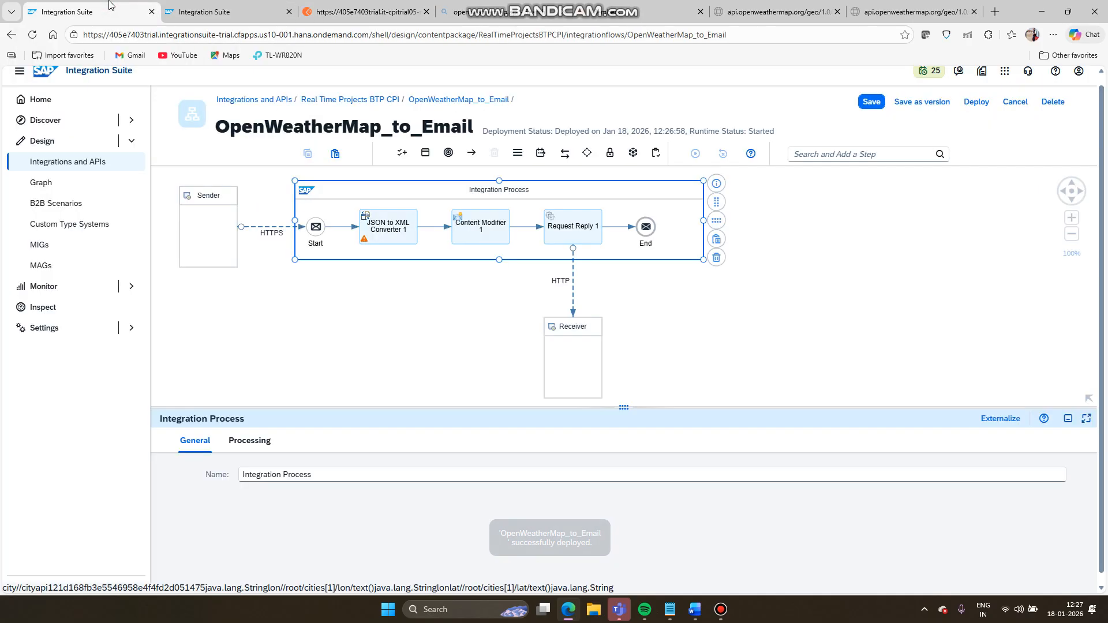
click(572, 283)
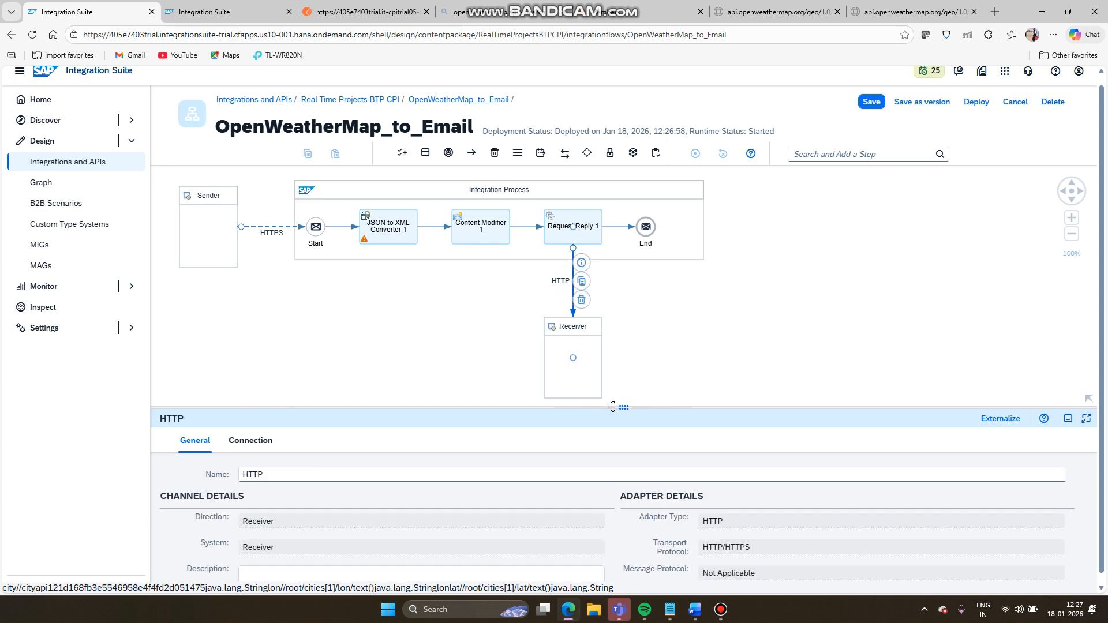
drag(615, 406, 618, 290)
click(268, 332)
double_click(341, 402)
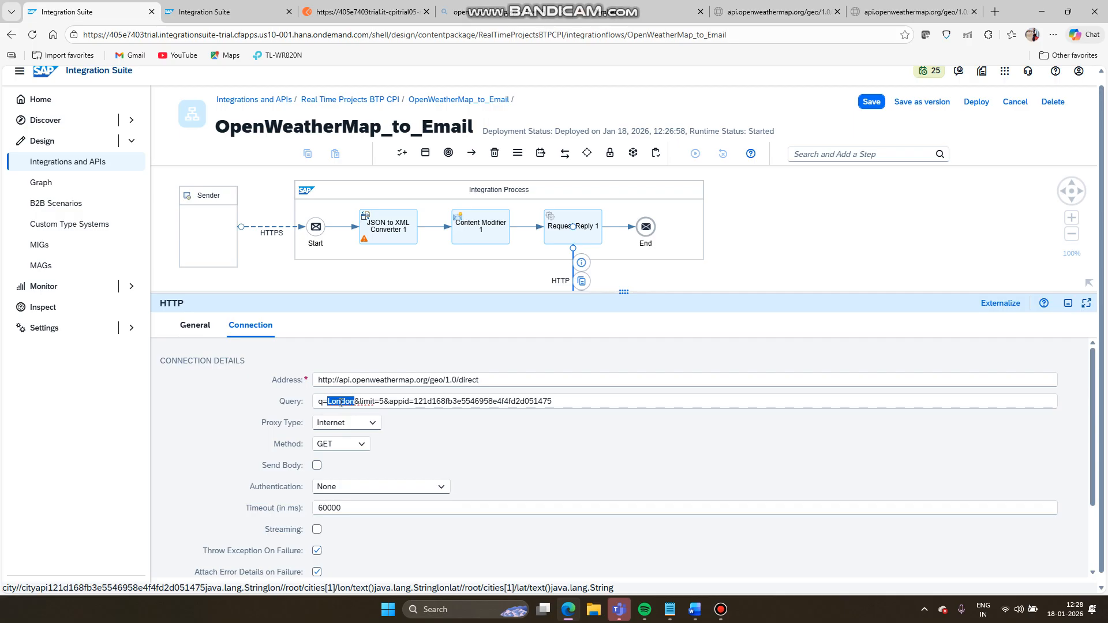
text($)
text({})
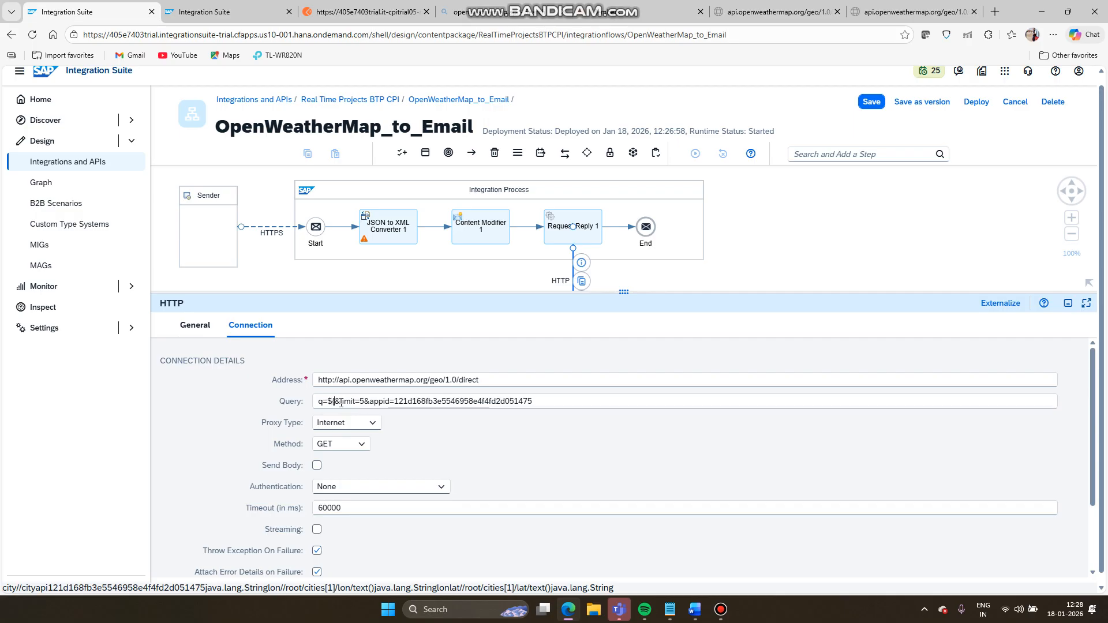
key(BackSpace)
text({proper)
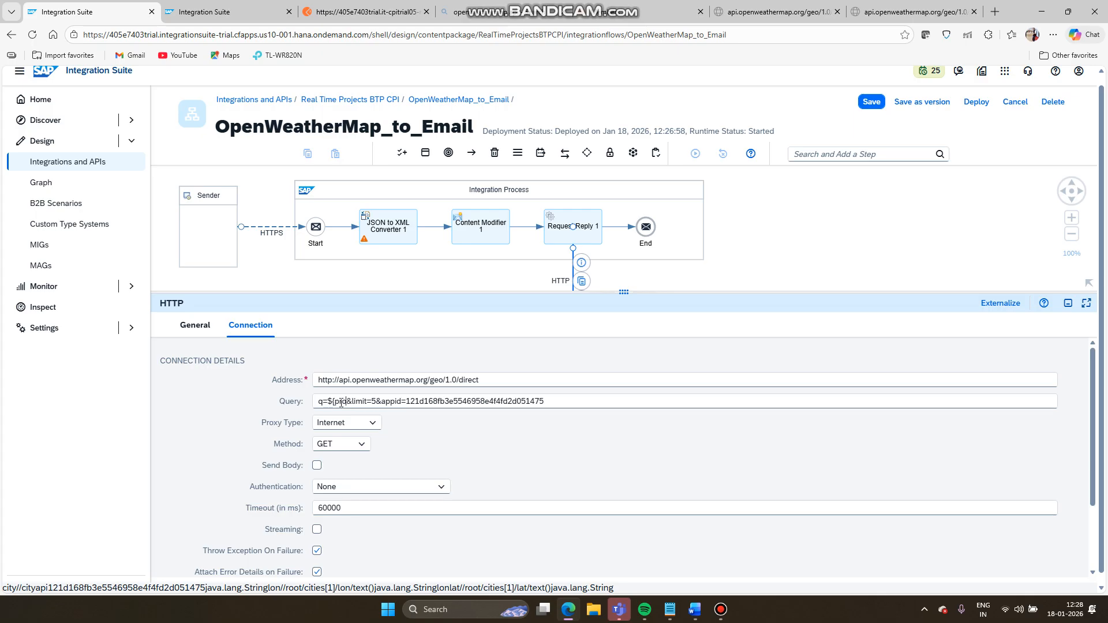
text(ty)
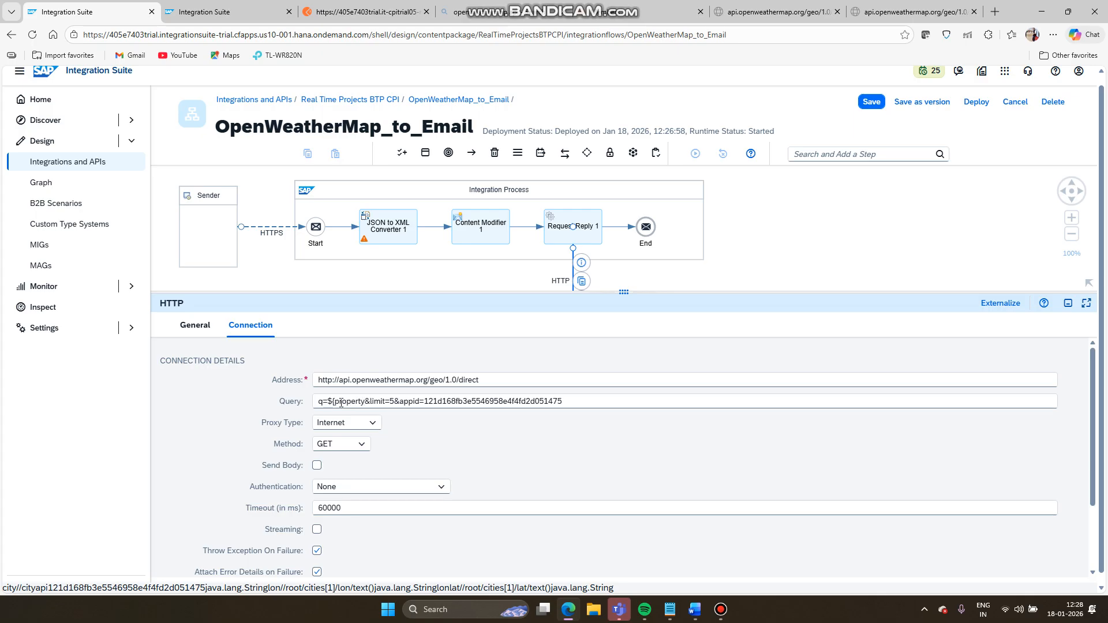
text(.city)
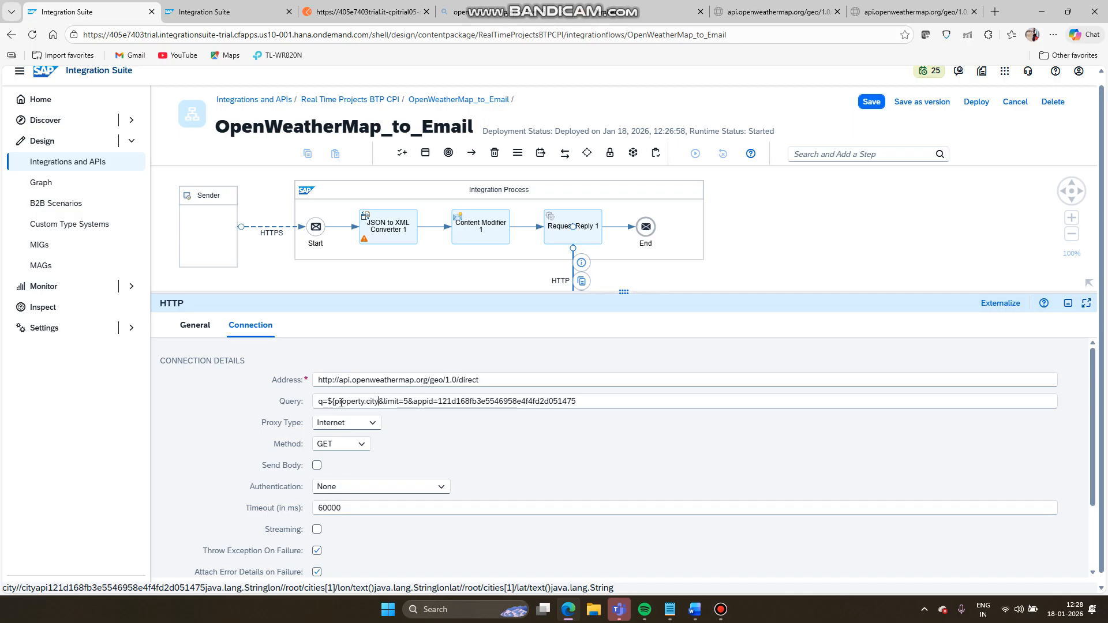
text(})
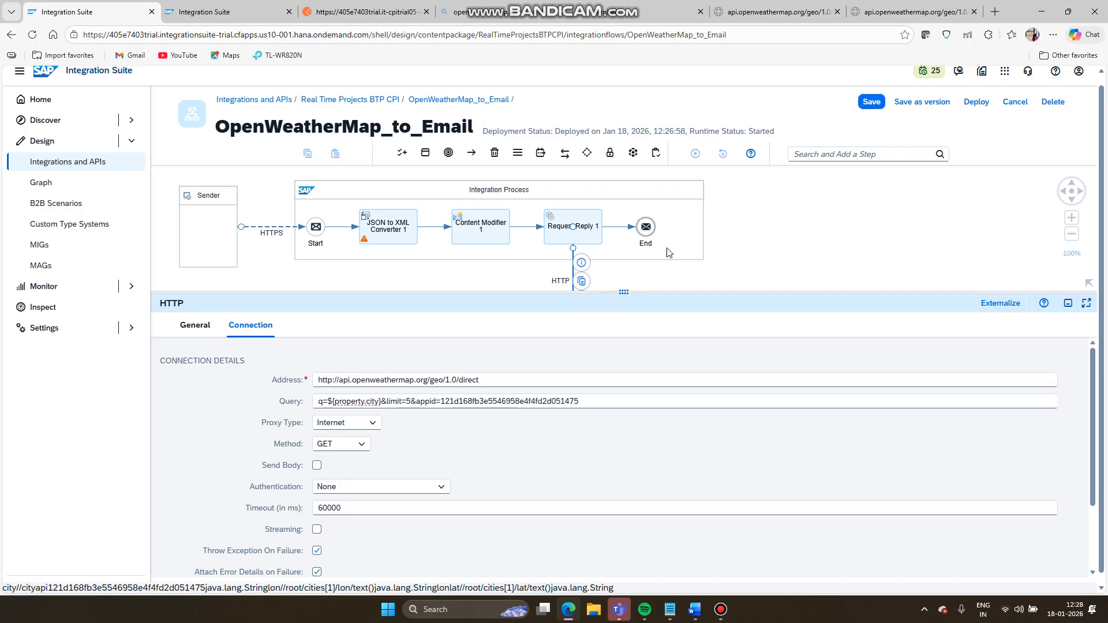
Step: Save the OpenWeatherMap_to_Email flow with the dynamic city query and deploy it on the Cloud Integration runtime profile
click(864, 104)
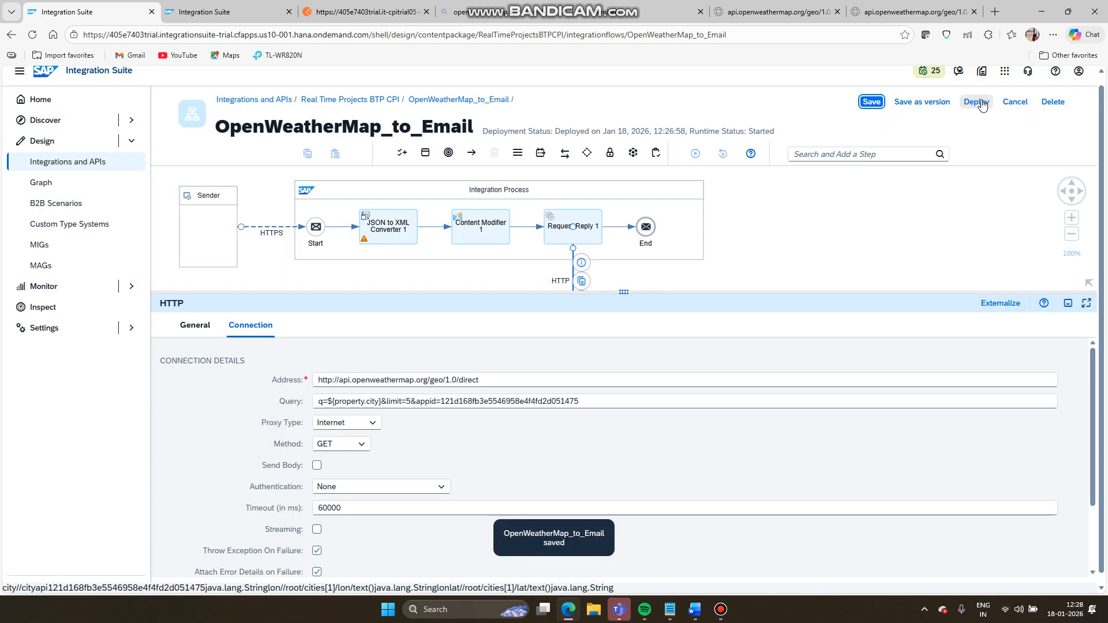
click(984, 103)
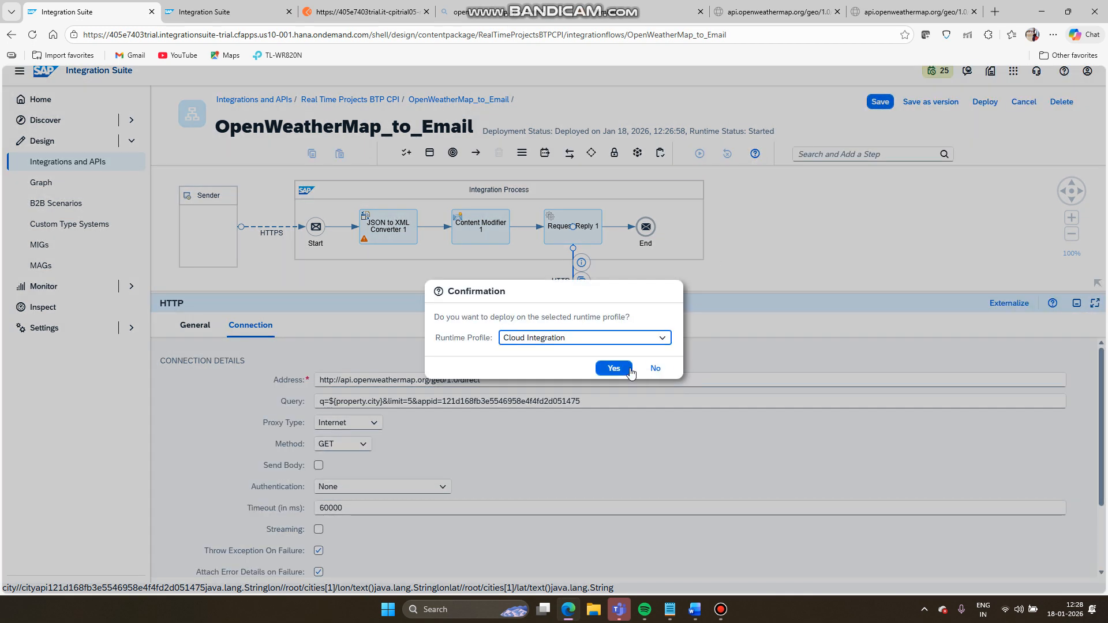
click(629, 367)
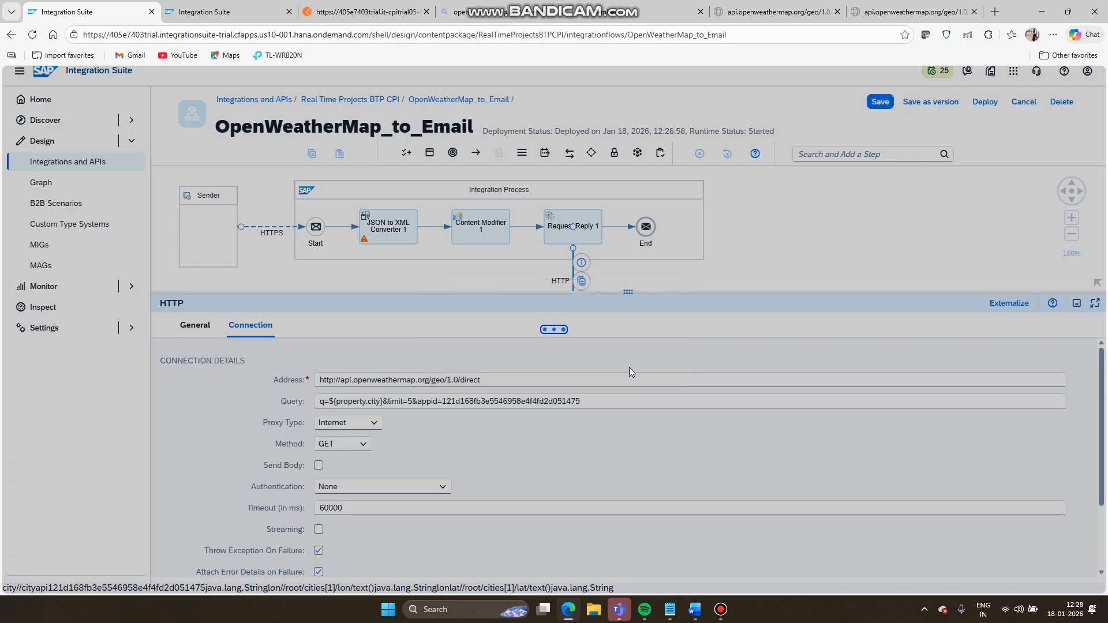
click(636, 356)
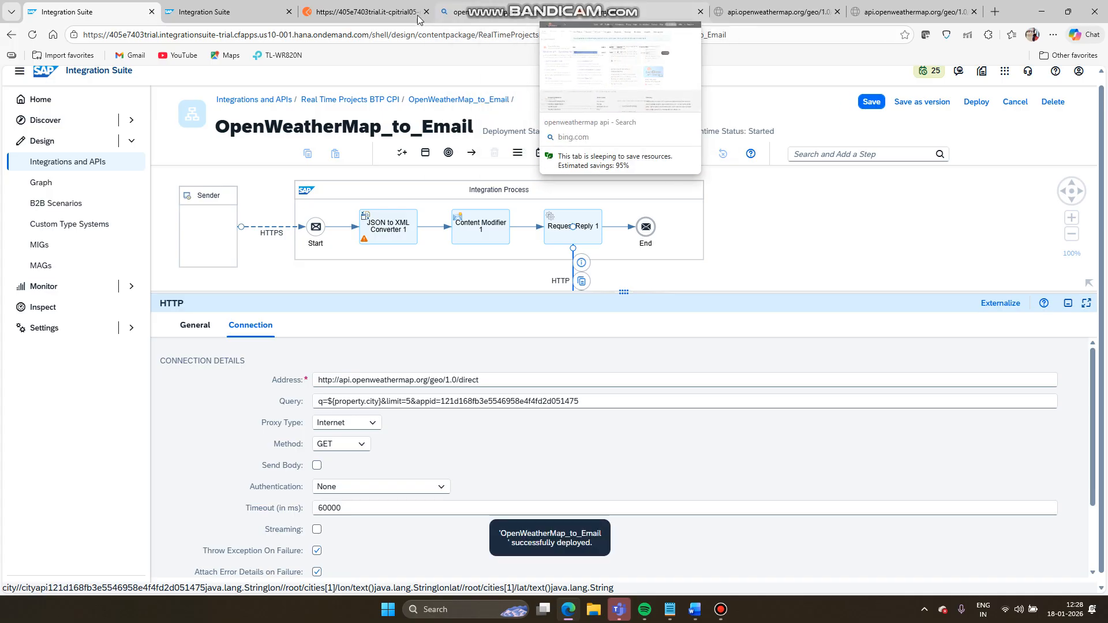
Step: Switch to Postman, resend the geocoding GET request with the delhi JSON body and examine the returned locations
click(363, 12)
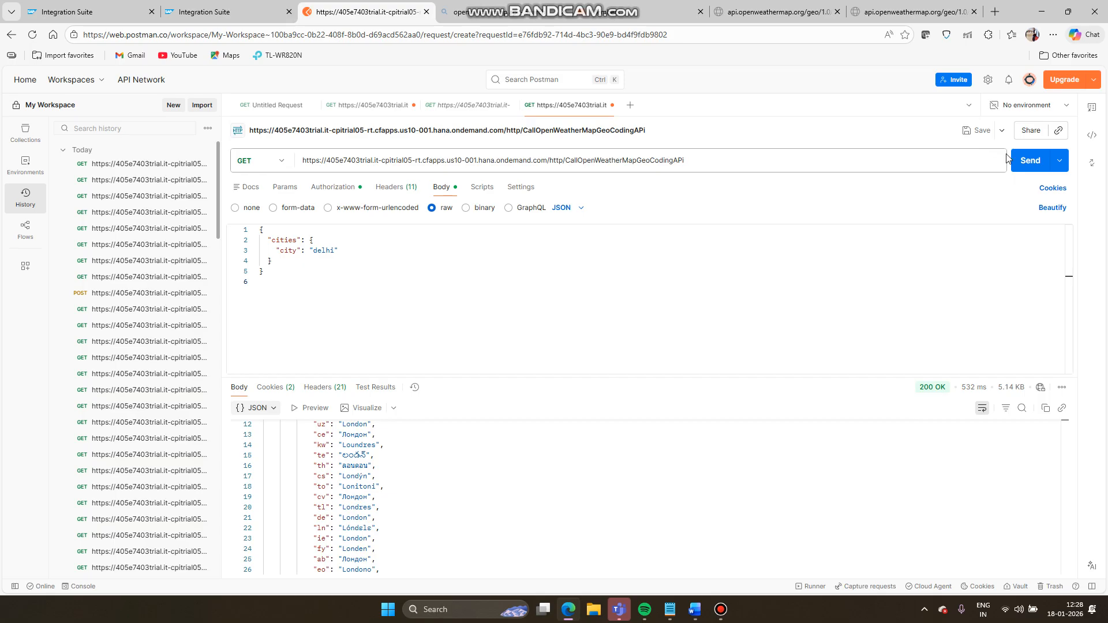
click(1024, 163)
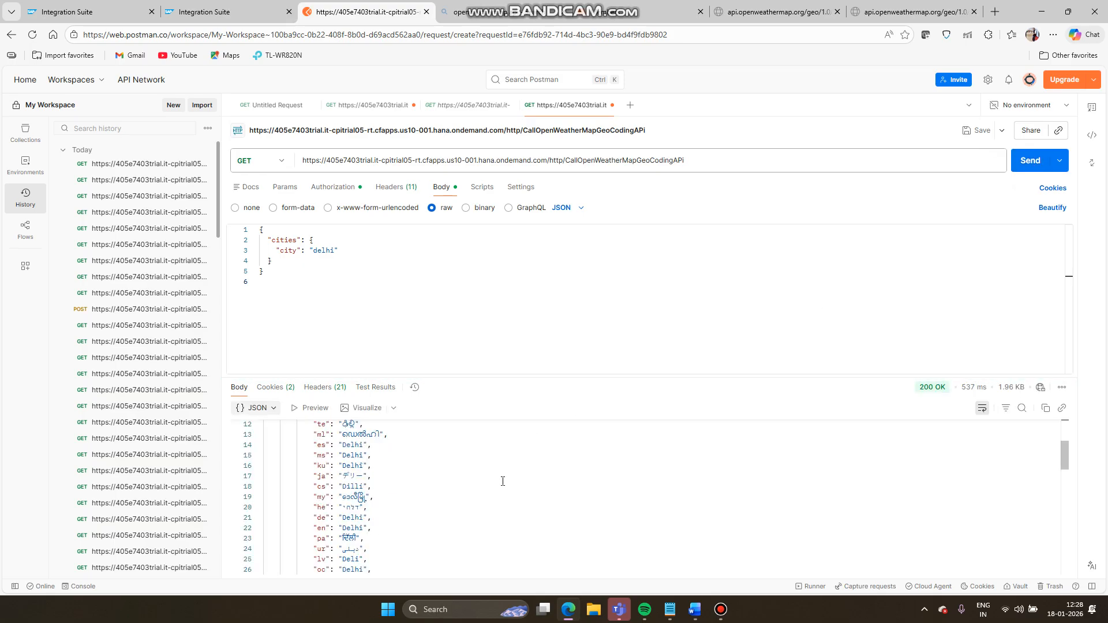
scroll(502, 482, up, 3)
scroll(503, 481, down, 5)
scroll(503, 481, down, 10)
scroll(502, 482, up, 15)
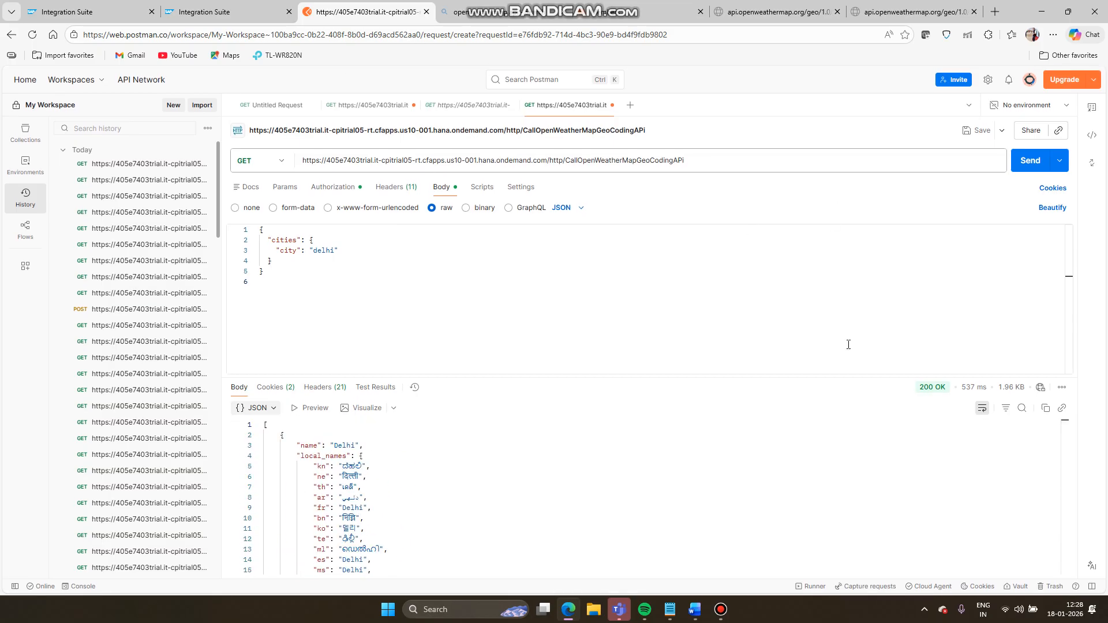
Step: Check the flow editor, then switch to the Word project document and review the Case 2 geo coordinates requirement
click(208, 8)
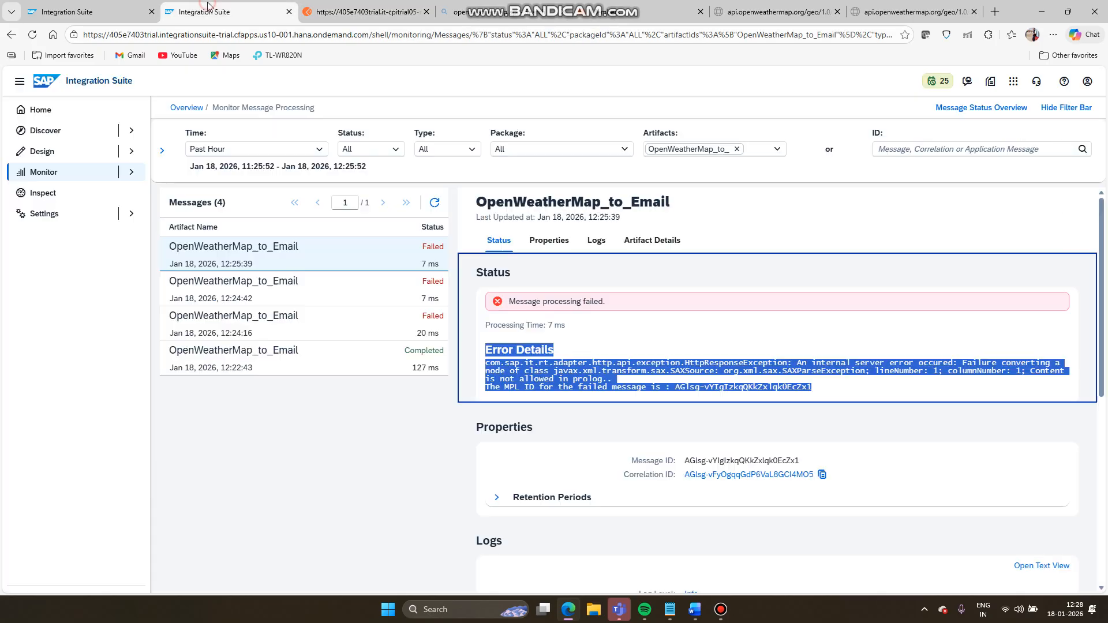
click(56, 17)
drag(619, 288, 624, 325)
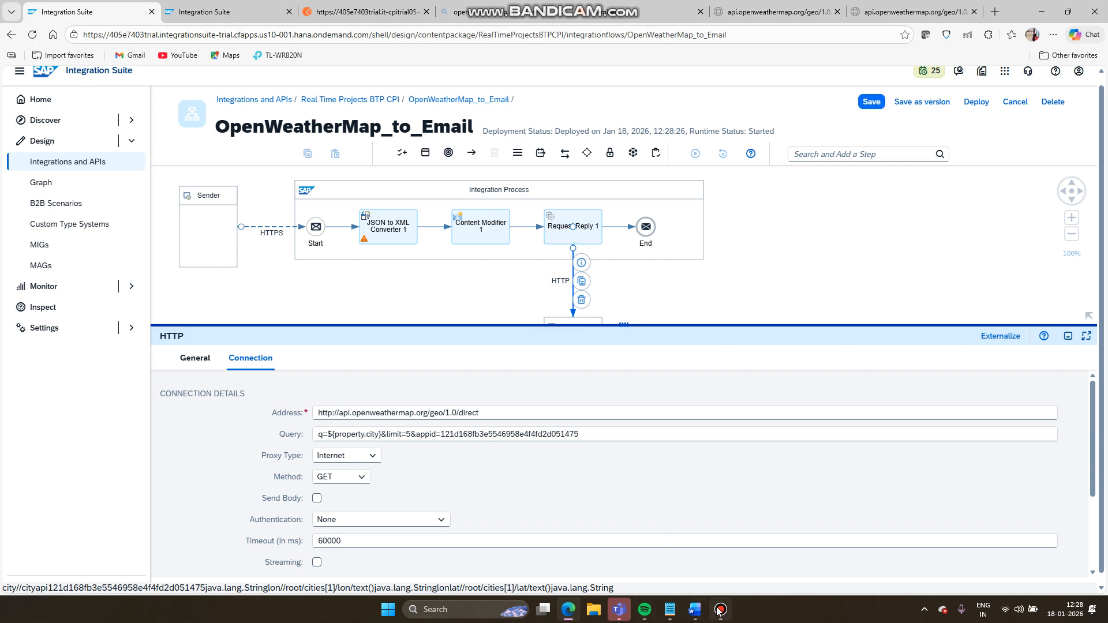
click(694, 609)
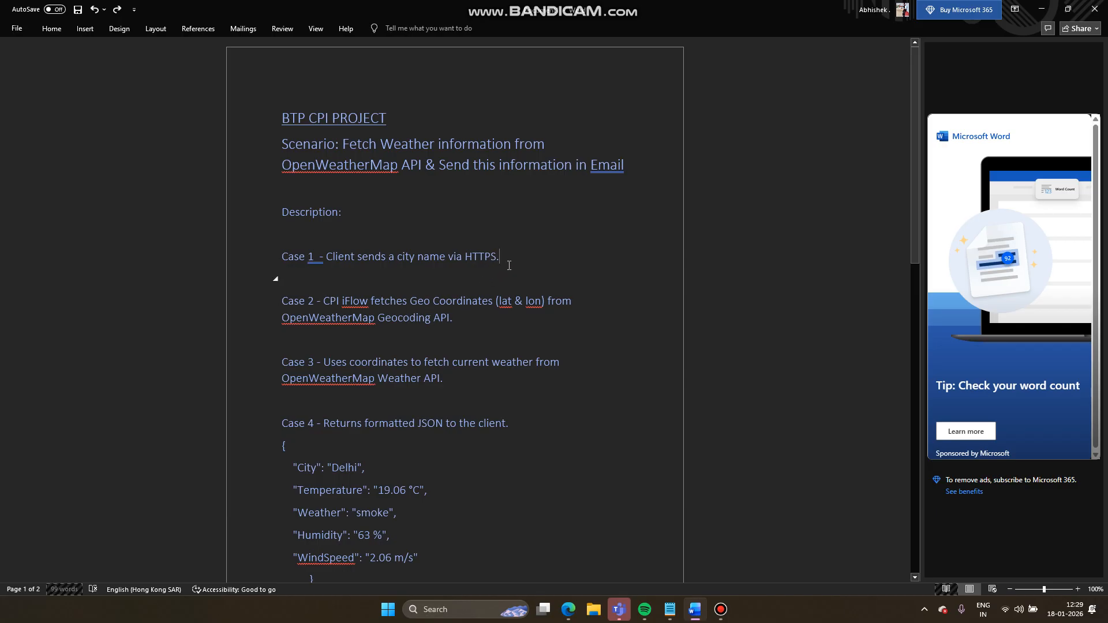
drag(463, 325, 281, 300)
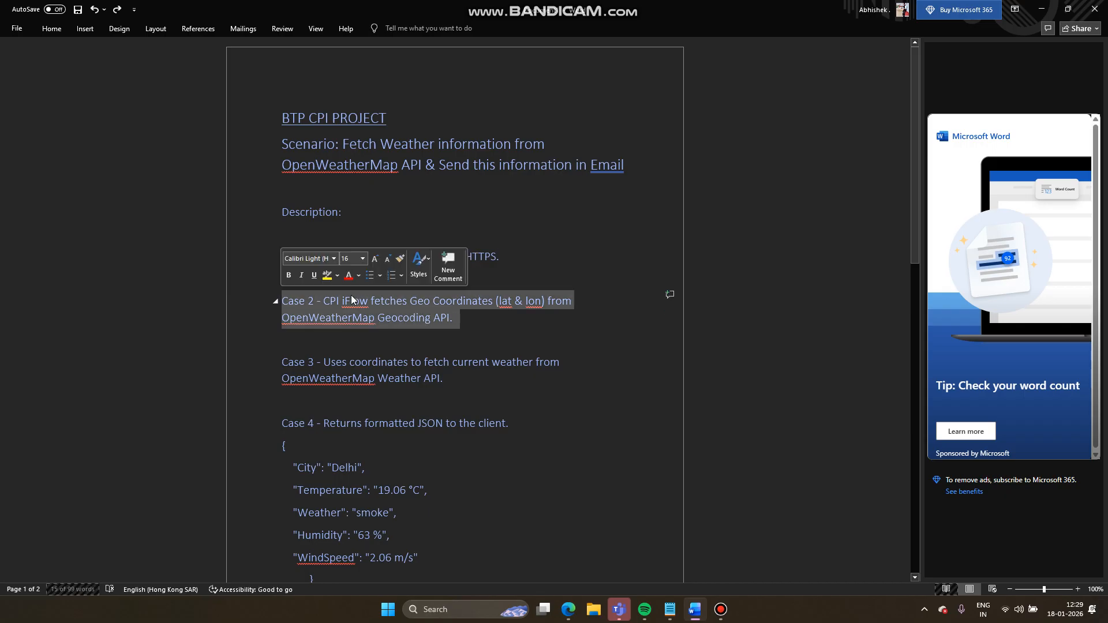
click(442, 323)
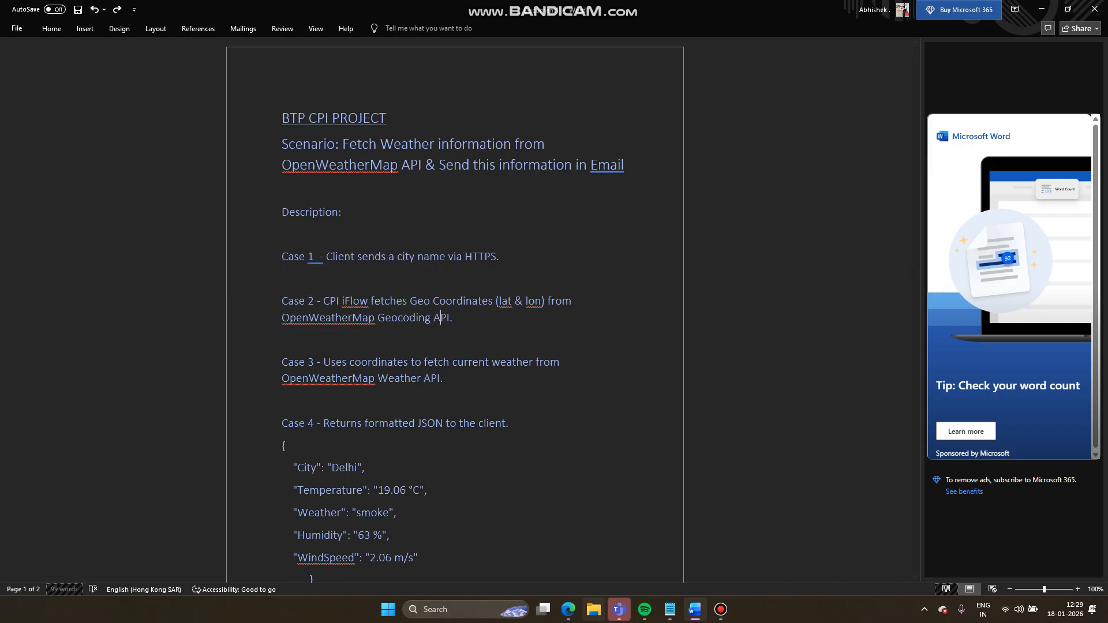
Step: Return to the flow editor and move the End event farther from Request Reply 1, widening the Integration Process
click(574, 614)
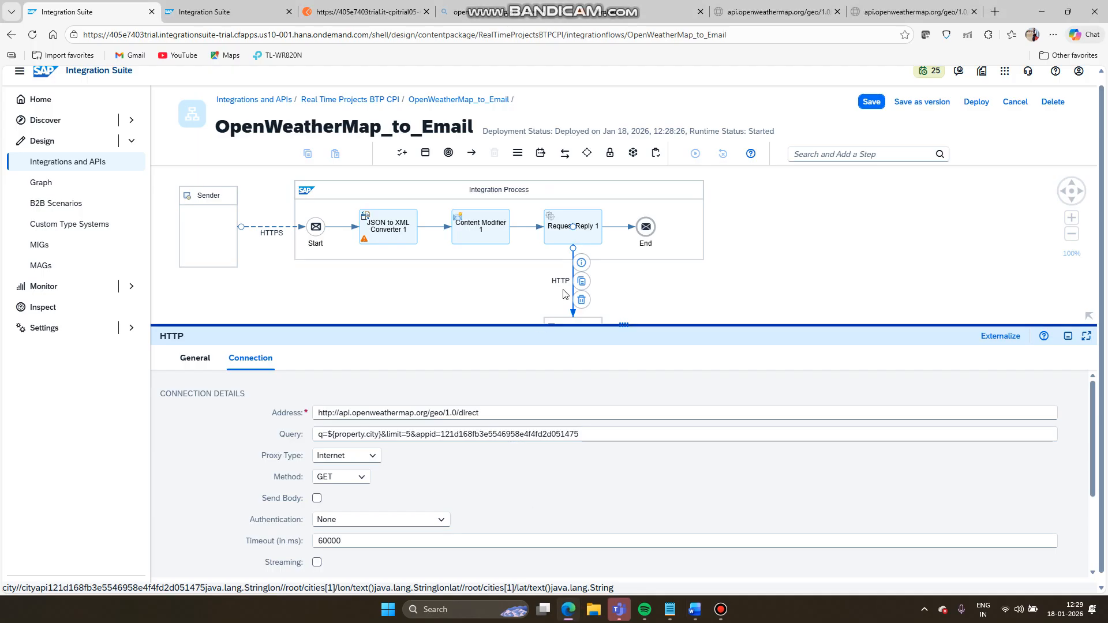
drag(646, 226, 701, 230)
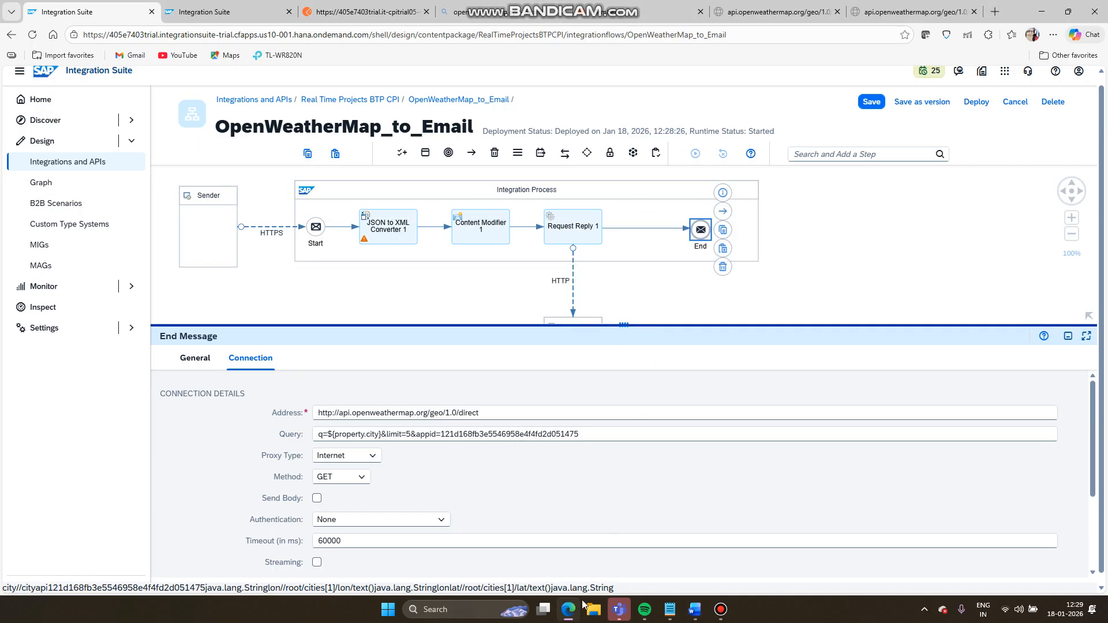
Step: Review the Case 3 to Case 5 requirements in the Word project document and return to the flow editor
click(694, 615)
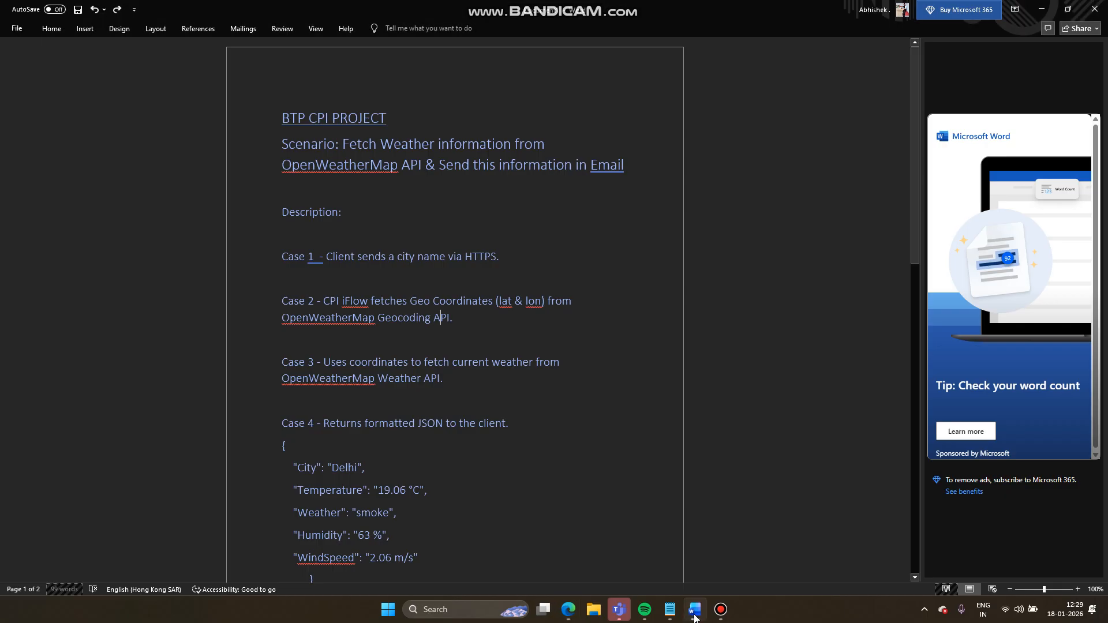
scroll(446, 426, down, 2)
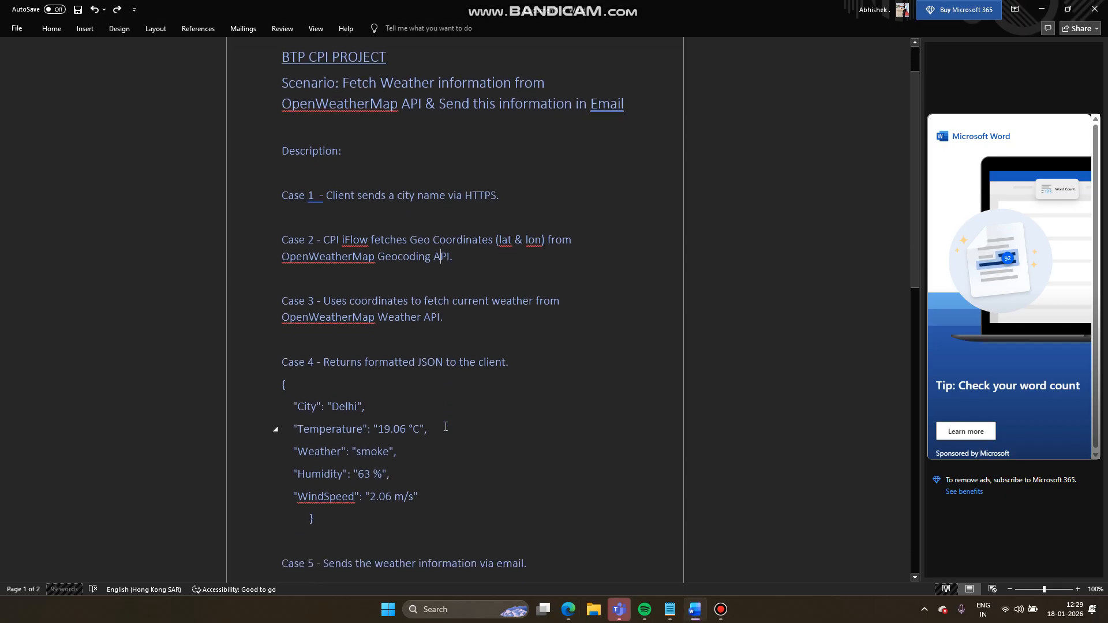
mouse_move(575, 616)
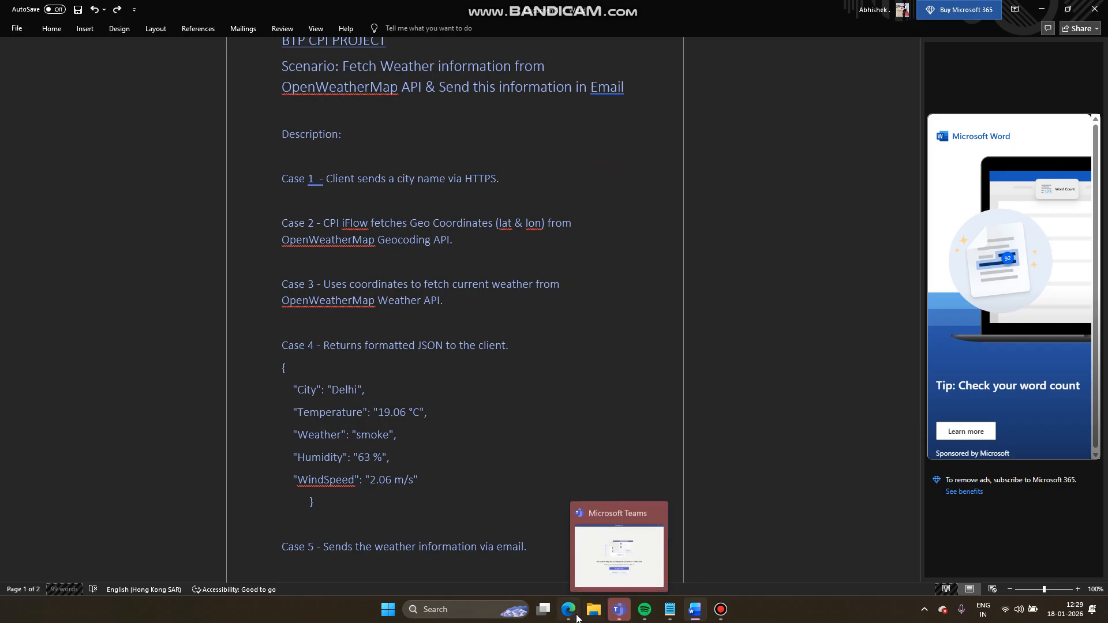
click(568, 553)
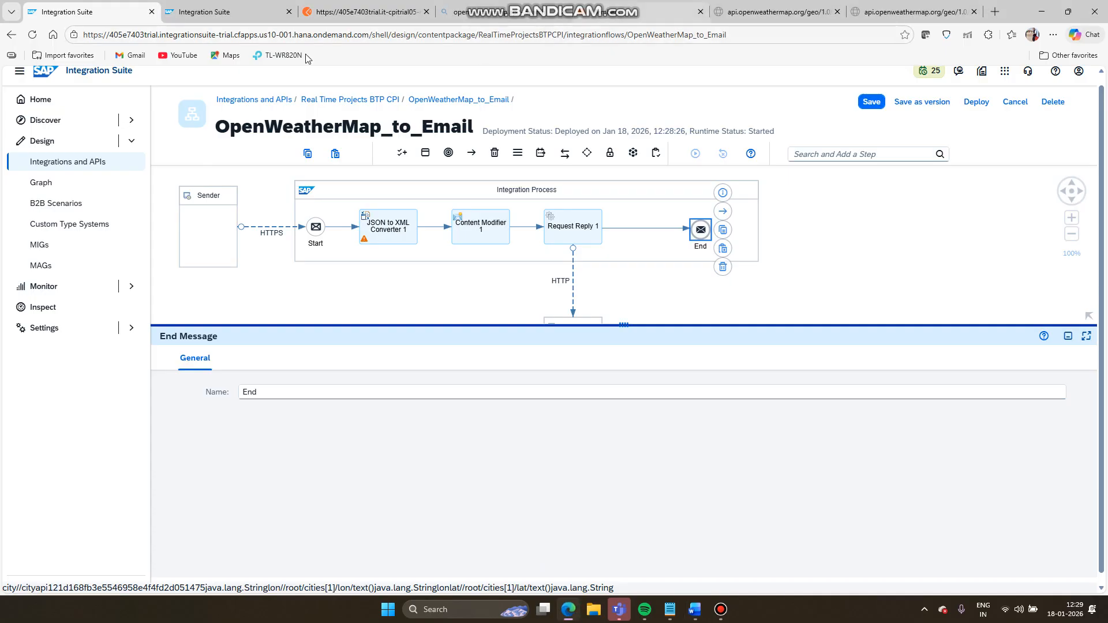
click(197, 5)
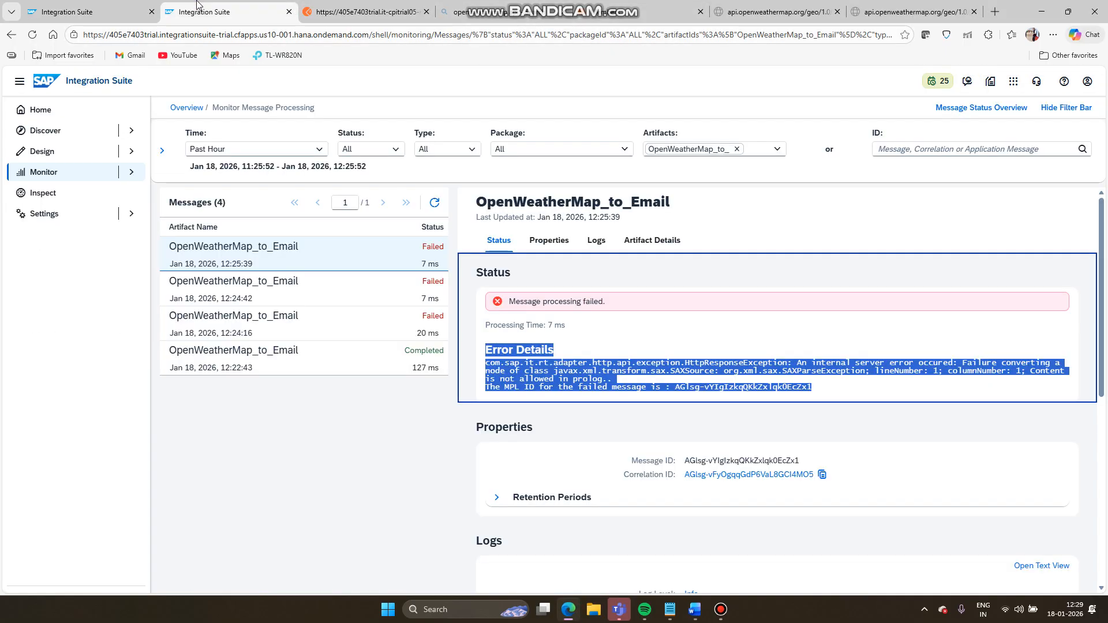
click(64, 6)
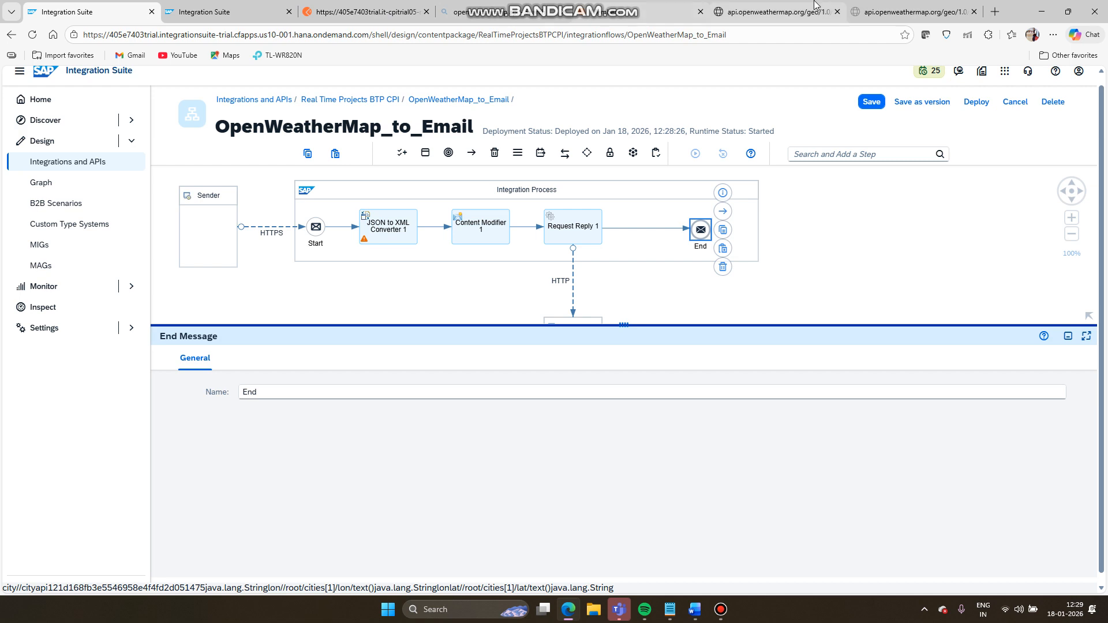
Step: Switch to Postman and examine the lat and lon values of each Delhi entry in the geocoding response
click(325, 17)
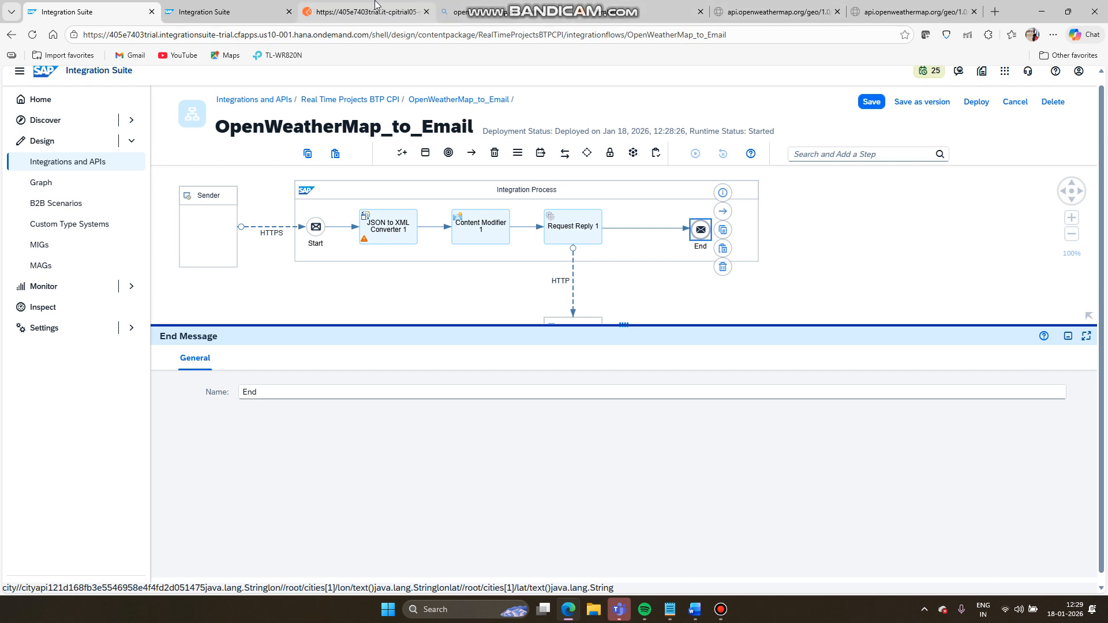
scroll(469, 435, down, 10)
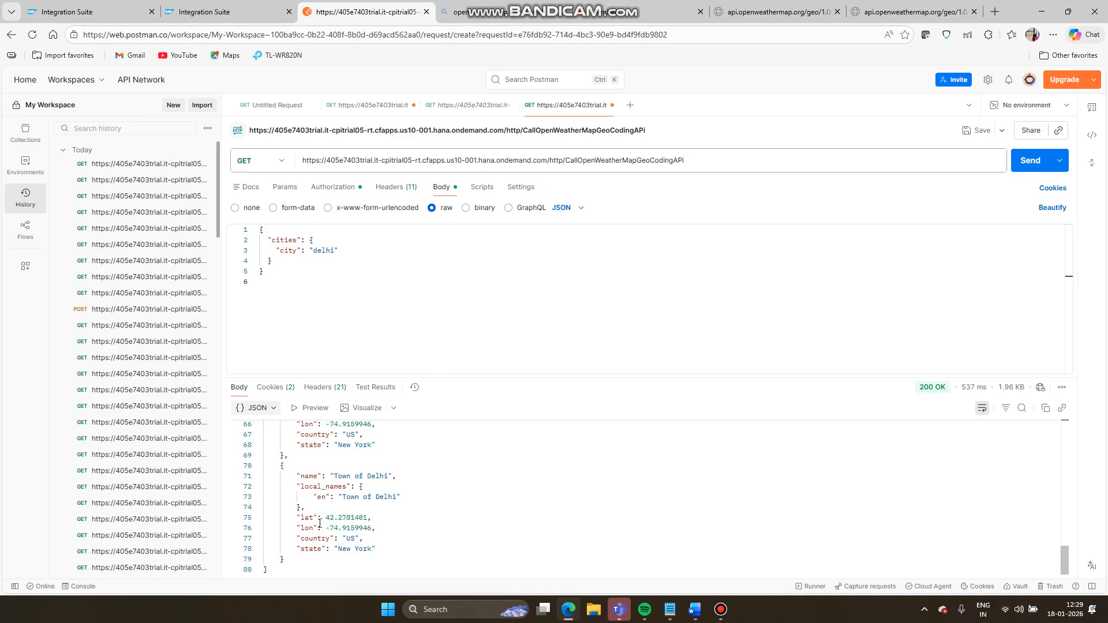
drag(378, 527, 342, 518)
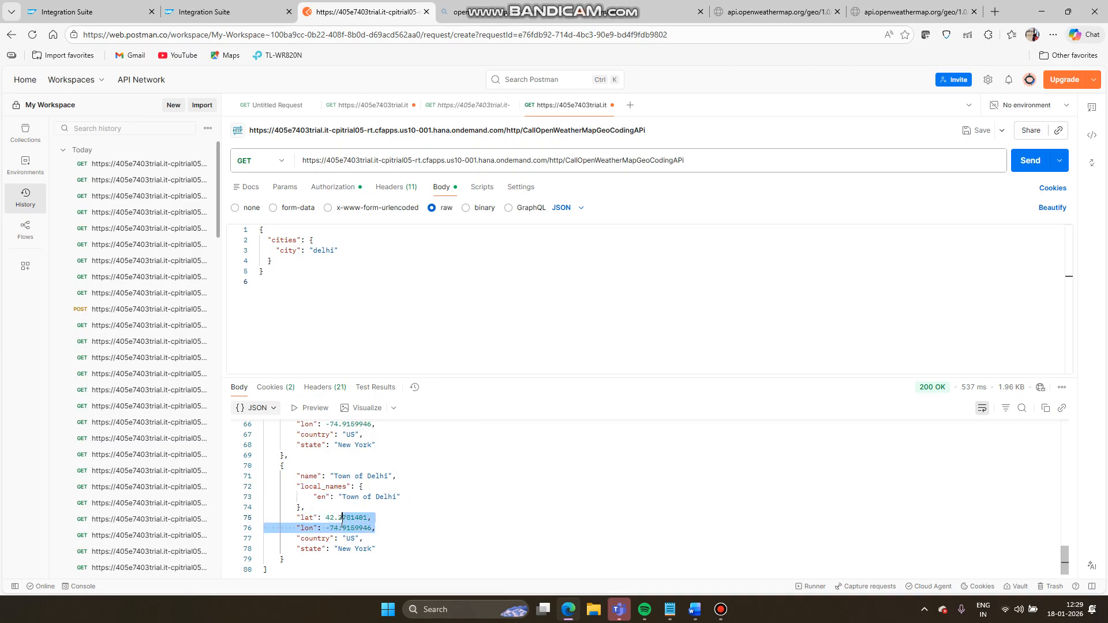
click(381, 536)
drag(382, 531, 291, 433)
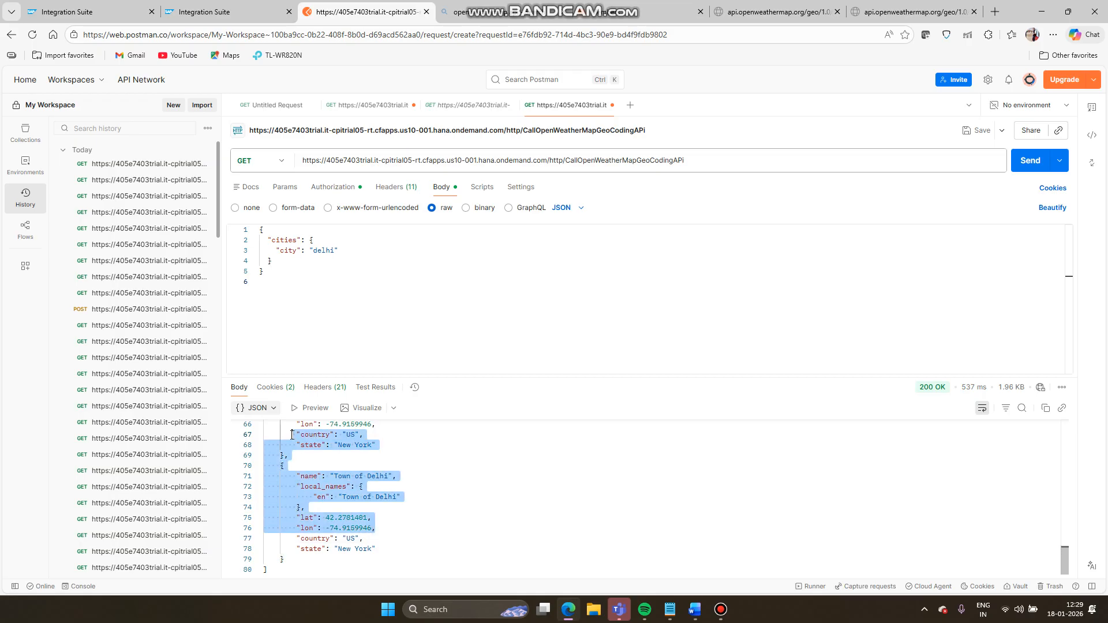
click(476, 539)
scroll(353, 503, up, 3)
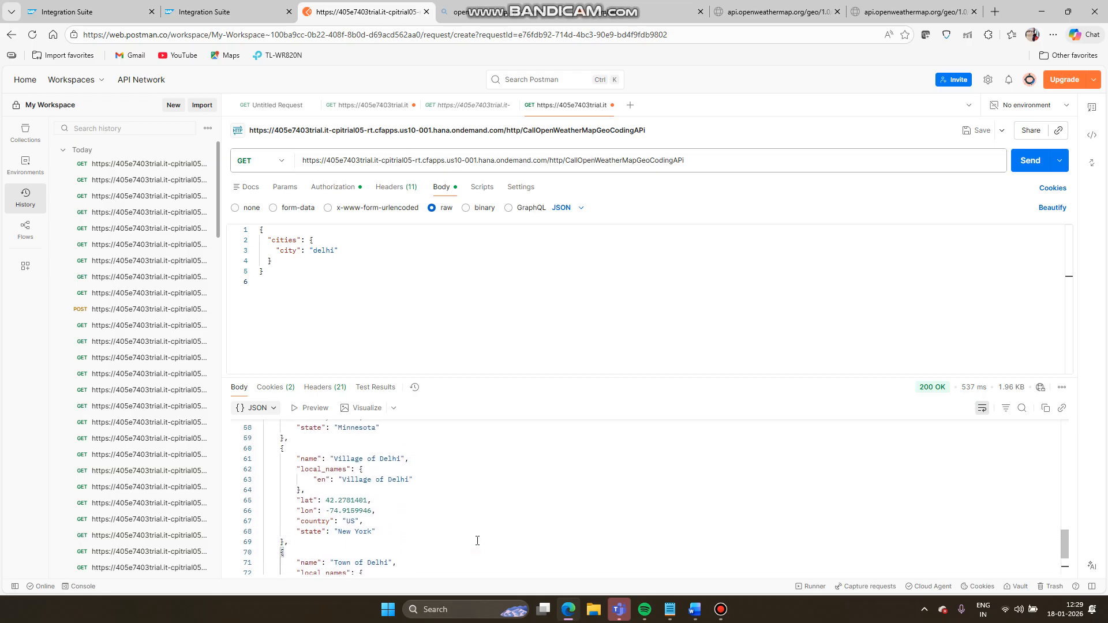
scroll(356, 520, down, 3)
scroll(356, 521, up, 5)
scroll(356, 521, up, 1)
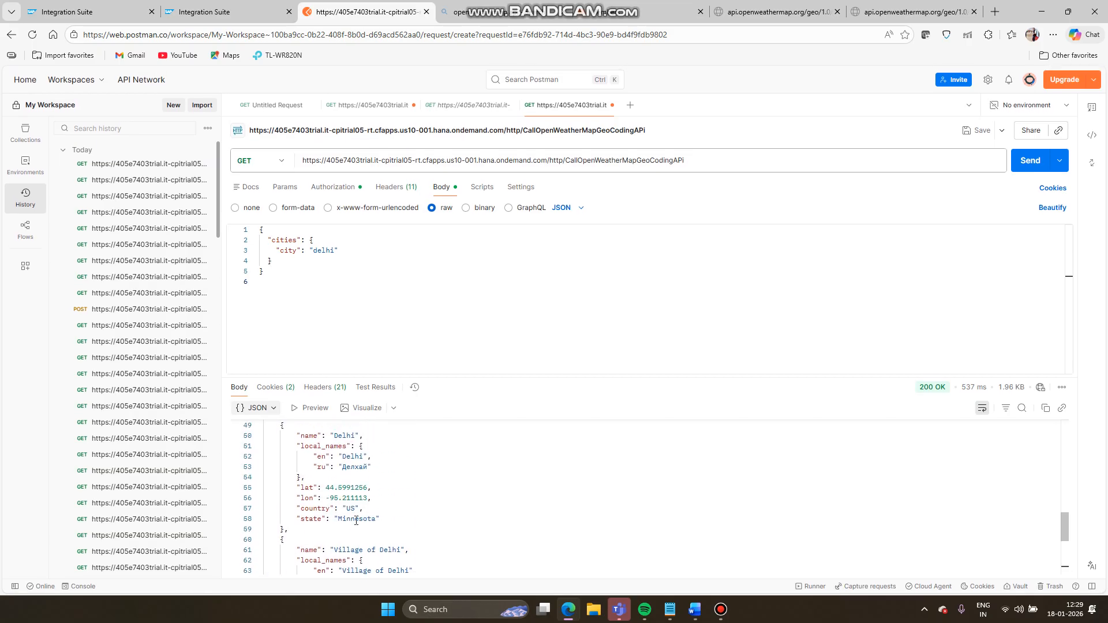